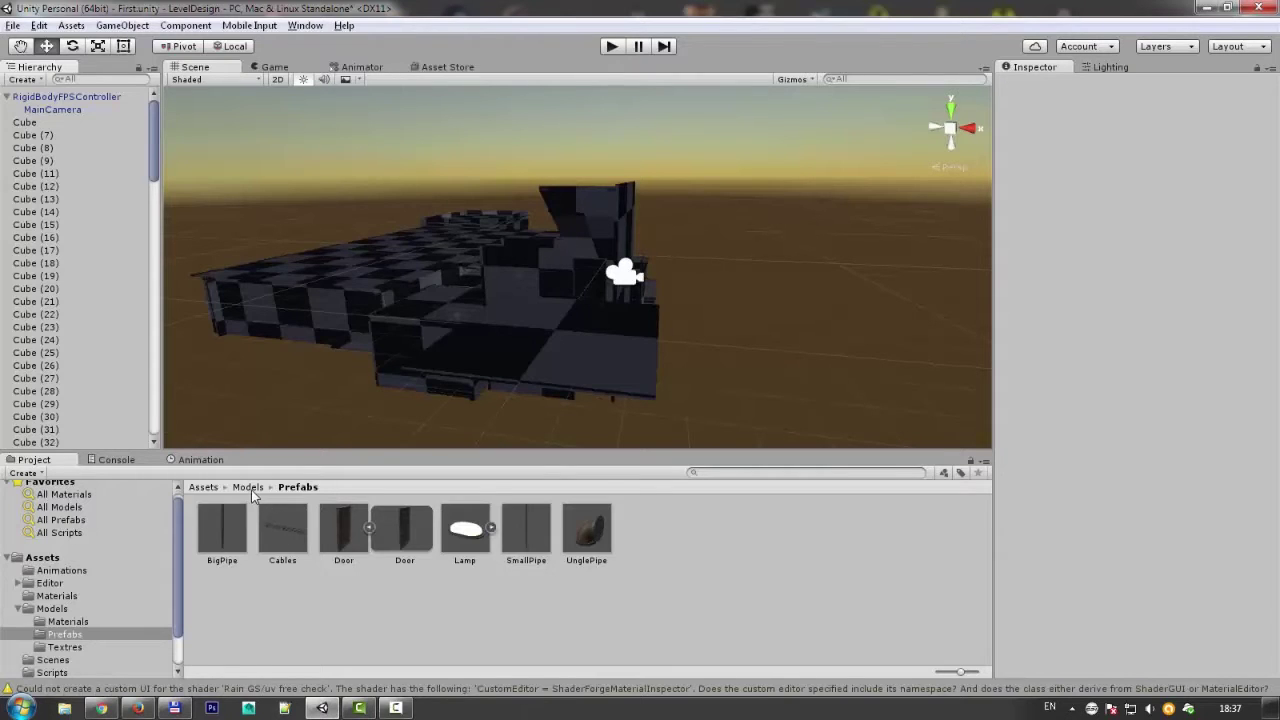
Show modular.fbx's import settings (Scale Factor 100) from the Models folder, viewing the blockout level.
{"action": "left_click", "coordinate": [250, 488]}
{"action": "left_click", "coordinate": [484, 540]}
{"action": "mouse_move", "coordinate": [718, 256]}
{"action": "left_mouse_down", "text": "alt"}
{"action": "mouse_move", "coordinate": [593, 320]}
{"action": "mouse_move", "coordinate": [819, 226]}
{"action": "left_mouse_up", "text": "alt"}
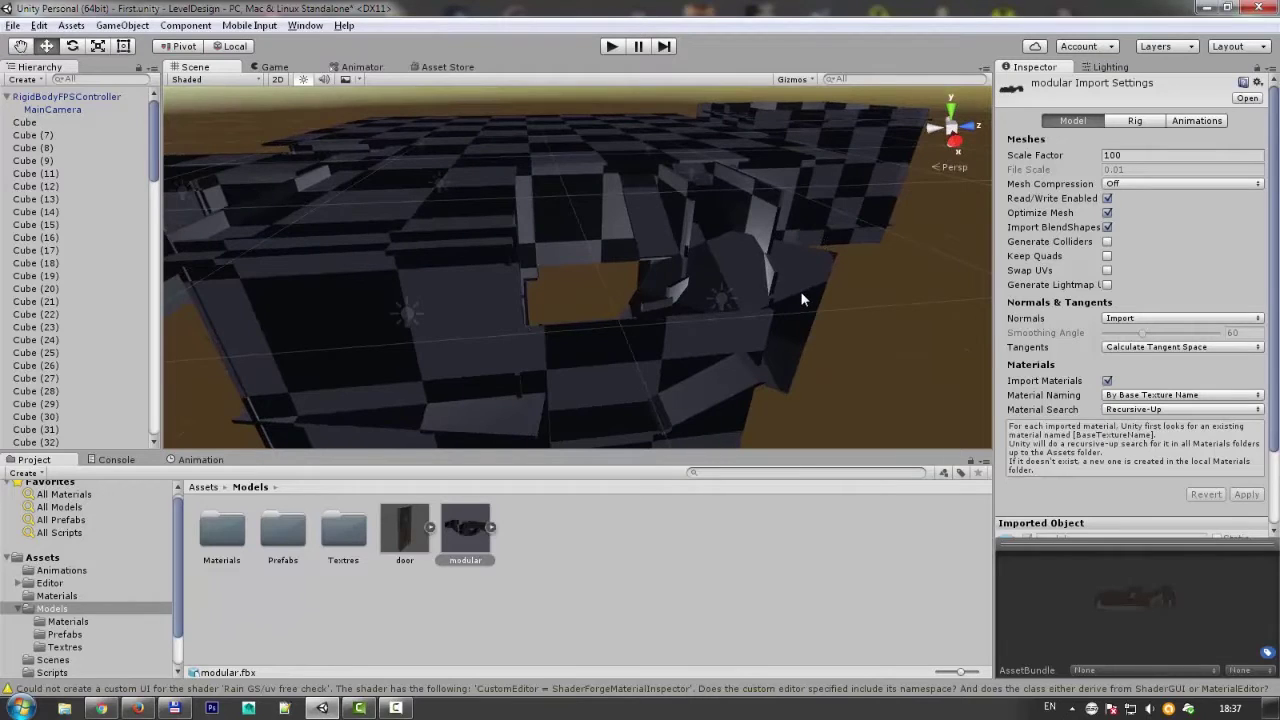
Place the modular model in the scene at position 0, 0, 0.
{"action": "left_click_drag", "start_coordinate": [789, 290], "coordinate": [607, 234], "text": "alt"}
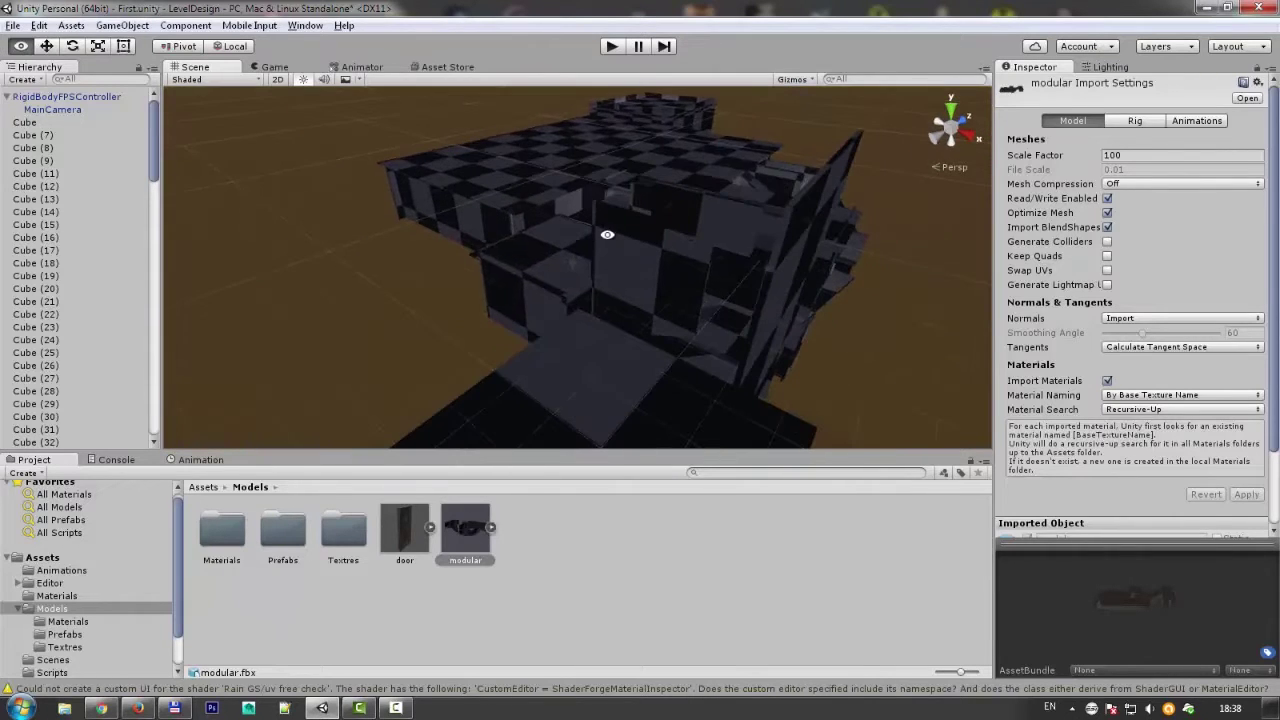
{"action": "left_click_drag", "start_coordinate": [532, 451], "coordinate": [514, 269]}
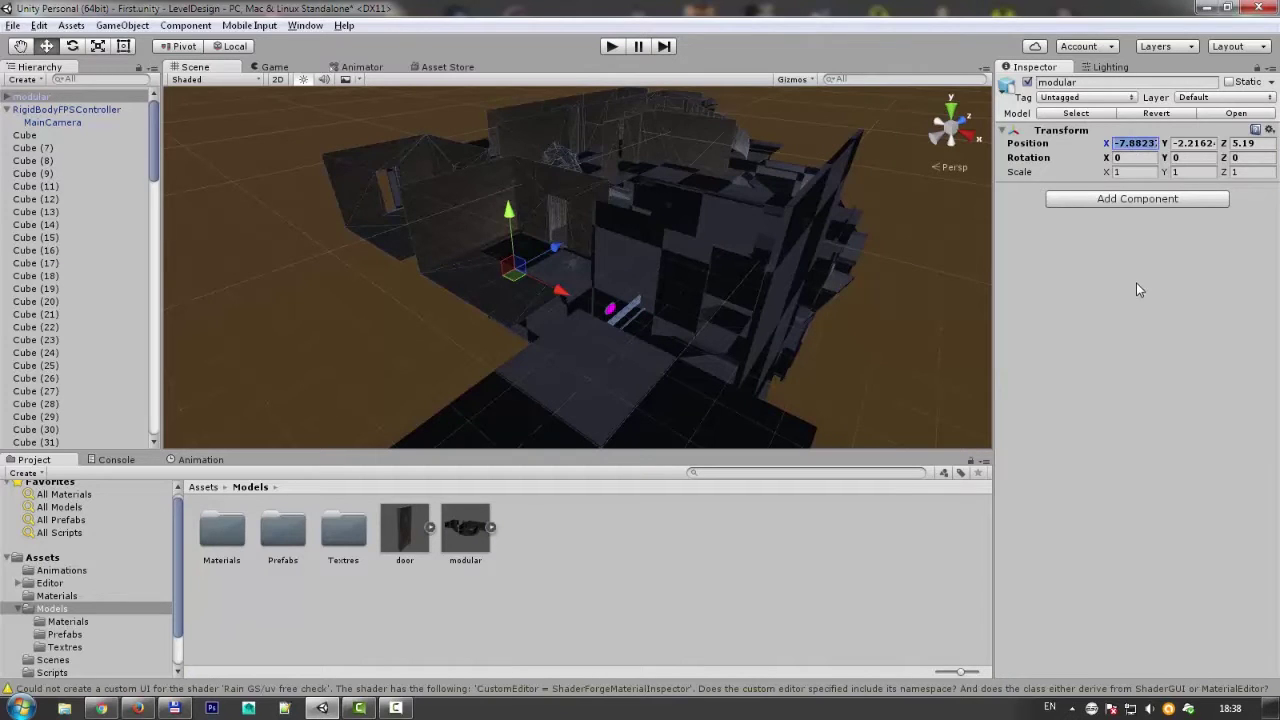
{"action": "type", "text": "0"}
{"action": "left_click", "coordinate": [1215, 143]}
{"action": "type", "text": "00"}
{"action": "mouse_move", "coordinate": [760, 222]}
{"action": "left_mouse_down", "text": "alt"}
{"action": "mouse_move", "coordinate": [682, 264]}
{"action": "mouse_move", "coordinate": [716, 271]}
{"action": "mouse_move", "coordinate": [683, 260]}
{"action": "left_mouse_up", "text": "alt"}
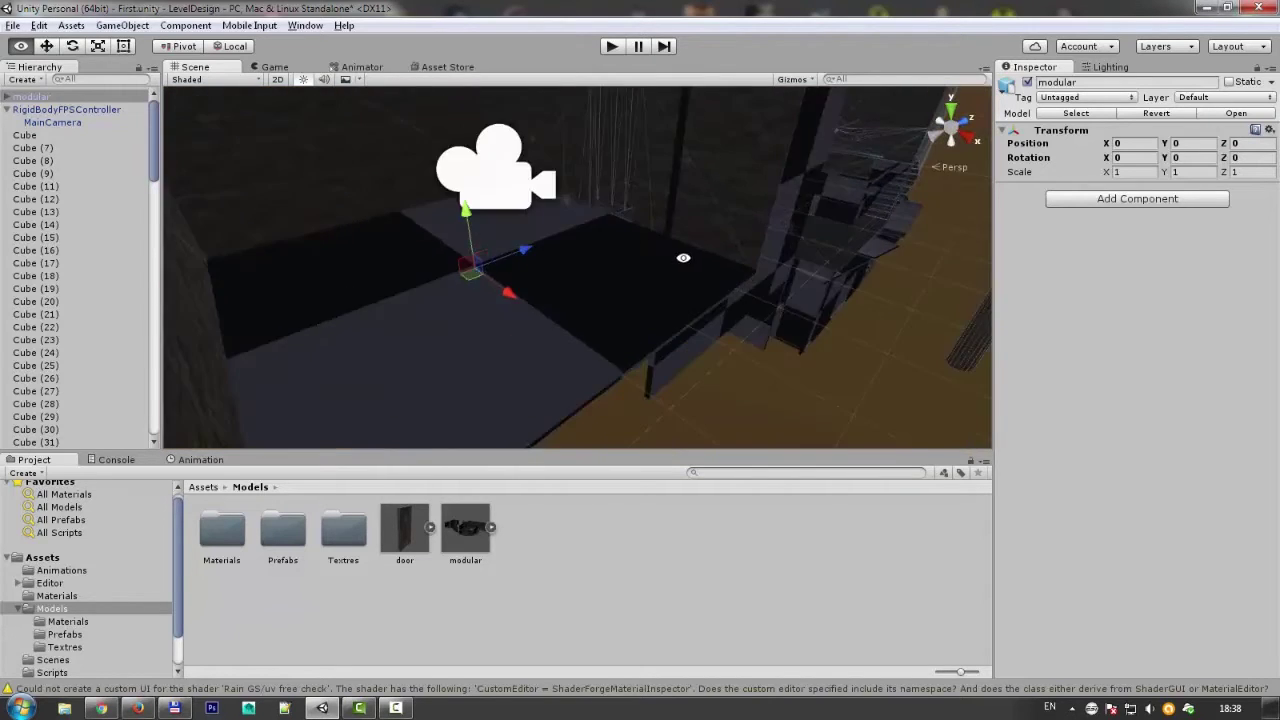
{"action": "scroll", "coordinate": [632, 308], "scroll_direction": "down", "scroll_amount": 5}
{"action": "scroll", "coordinate": [707, 325], "scroll_direction": "up", "scroll_amount": 5}
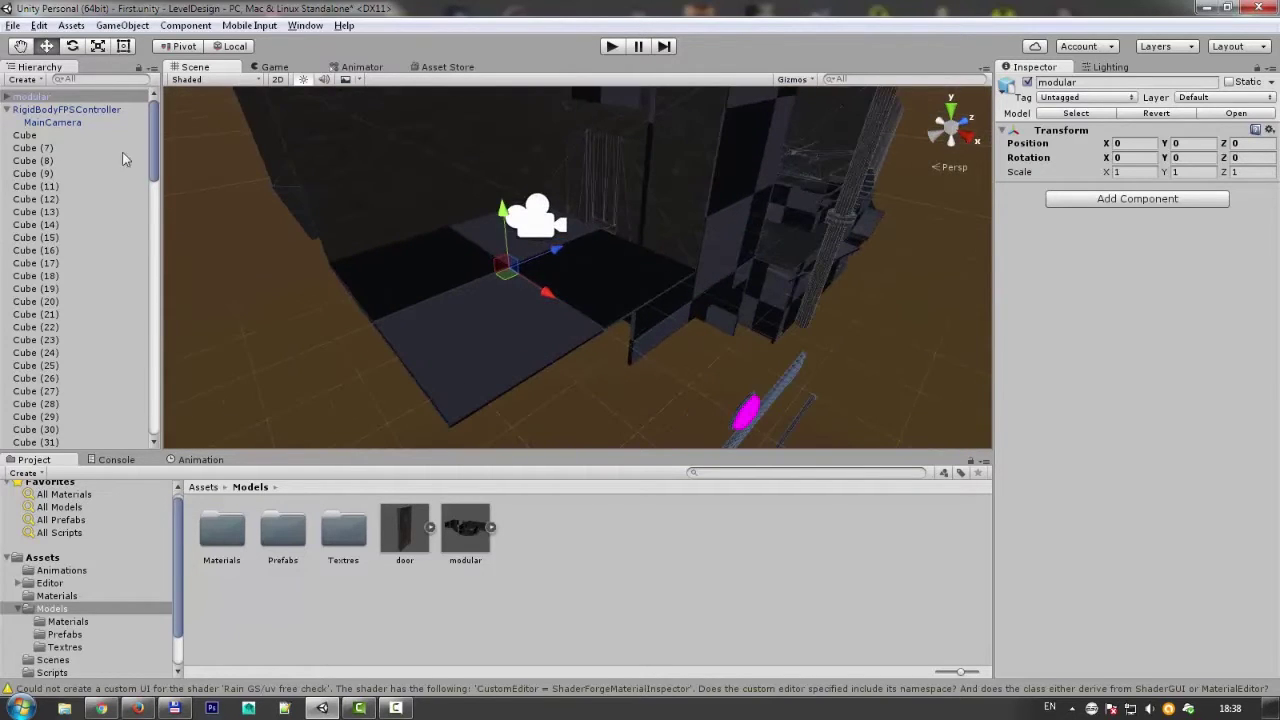
Delete the model's Lamp child, breaking the prefab instance.
{"action": "left_click", "coordinate": [6, 97]}
{"action": "left_click", "coordinate": [38, 110]}
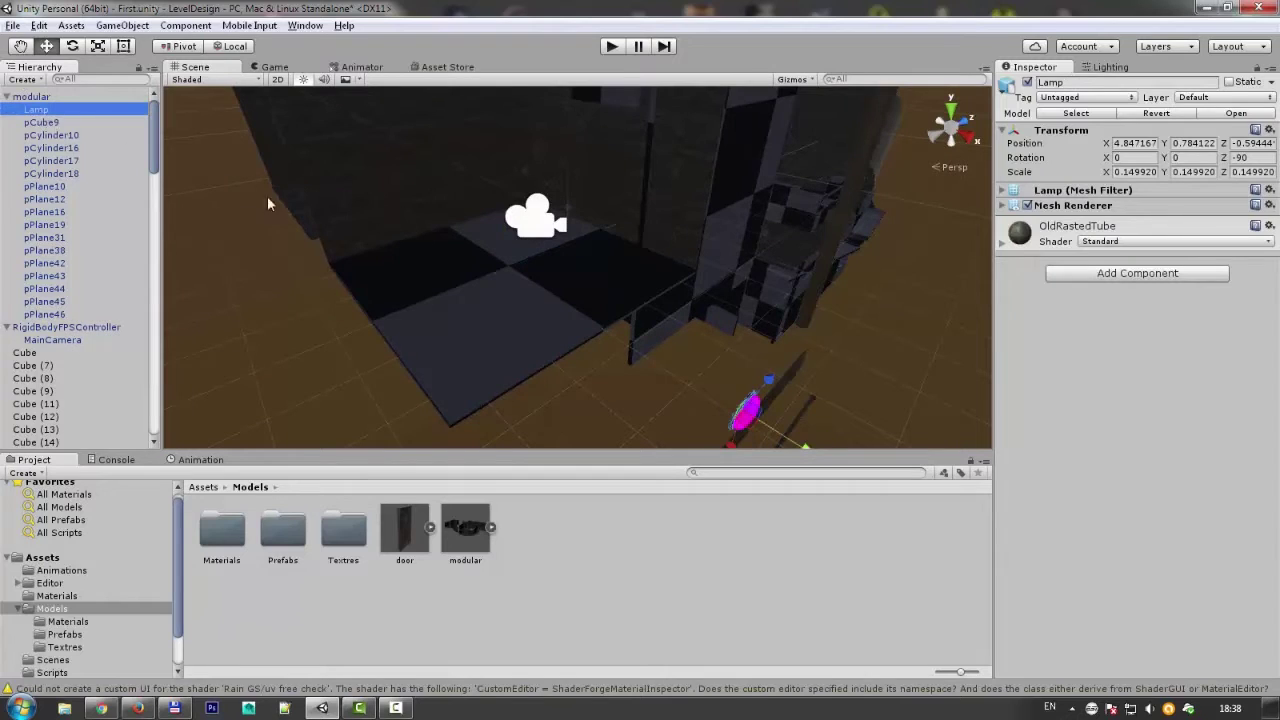
{"action": "key", "text": "Delete"}
{"action": "left_click", "coordinate": [674, 385]}
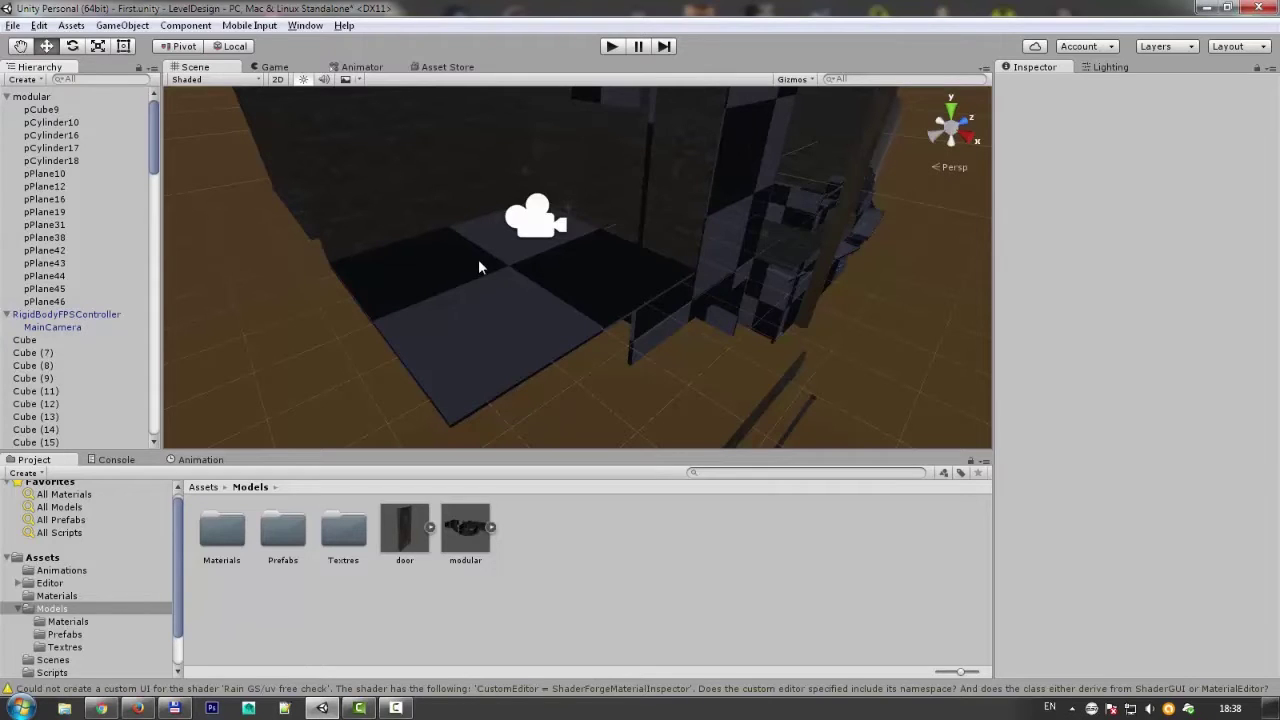
Delete the two extra plank cylinders, including pCylinder16.
{"action": "right_click_drag", "start_coordinate": [684, 264], "coordinate": [657, 277]}
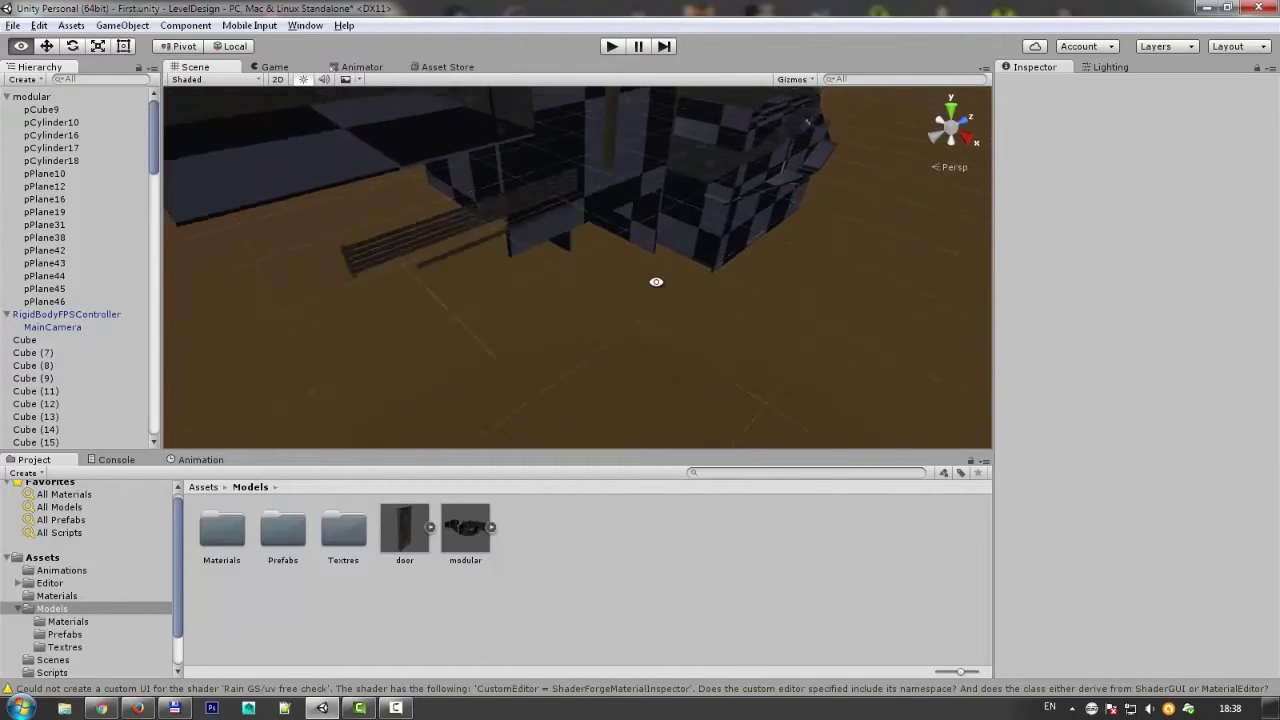
{"action": "left_click", "coordinate": [493, 271]}
{"action": "key", "text": "Delete"}
{"action": "left_click", "coordinate": [608, 189]}
{"action": "key", "text": "Delete"}
Delete the old floor cube, Cube (7) and Point light (9).
{"action": "mouse_move", "coordinate": [618, 304]}
{"action": "right_mouse_down"}
{"action": "mouse_move", "coordinate": [401, 244]}
{"action": "mouse_move", "coordinate": [625, 297]}
{"action": "mouse_move", "coordinate": [682, 281]}
{"action": "right_mouse_up"}
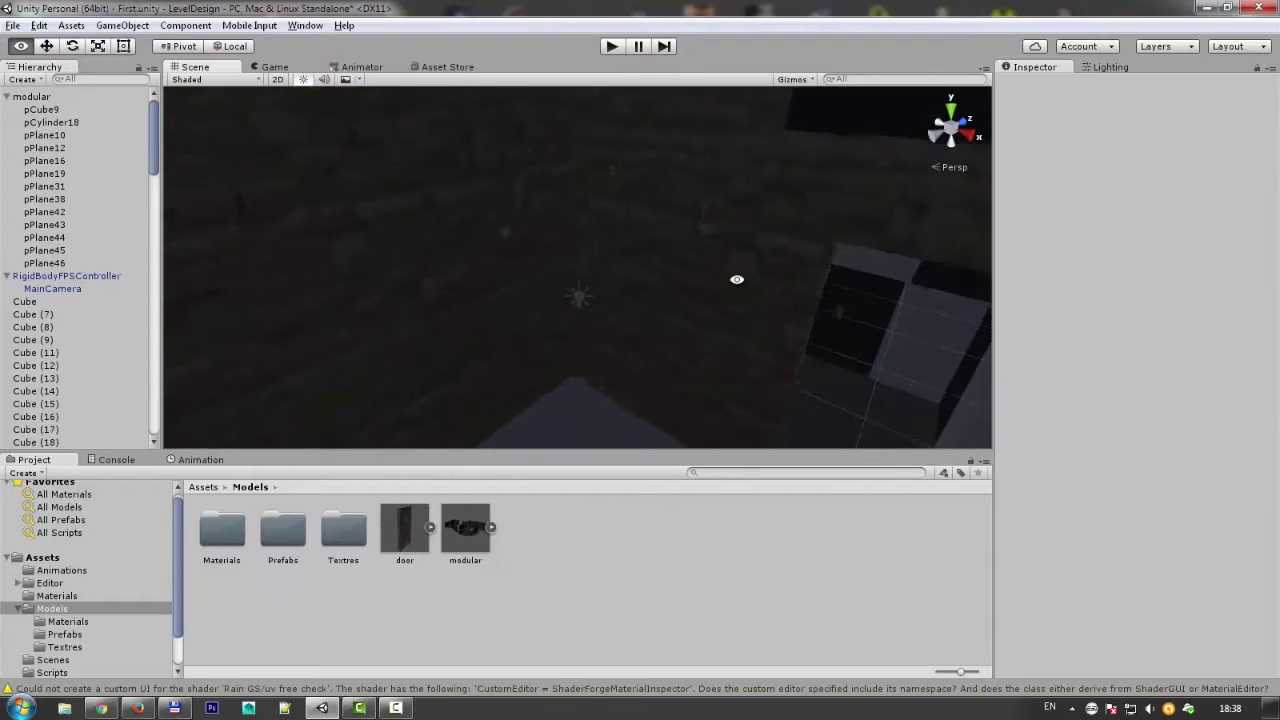
{"action": "mouse_move", "coordinate": [737, 288]}
{"action": "right_mouse_down"}
{"action": "mouse_move", "coordinate": [648, 276]}
{"action": "mouse_move", "coordinate": [676, 288]}
{"action": "mouse_move", "coordinate": [668, 276]}
{"action": "mouse_move", "coordinate": [560, 344]}
{"action": "right_mouse_up"}
{"action": "left_click", "coordinate": [676, 288]}
{"action": "key", "text": "Delete"}
{"action": "left_click", "coordinate": [668, 276]}
{"action": "key", "text": "Delete"}
{"action": "left_click", "coordinate": [560, 344]}
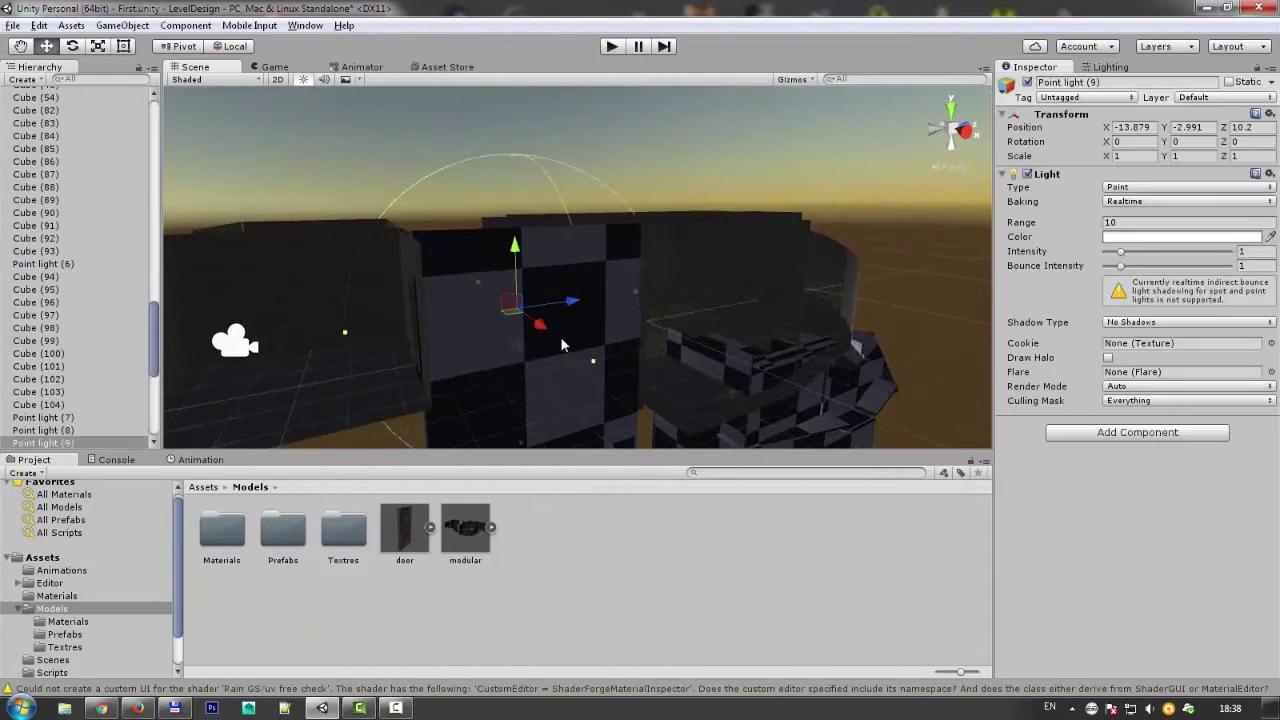
{"action": "key", "text": "Delete"}
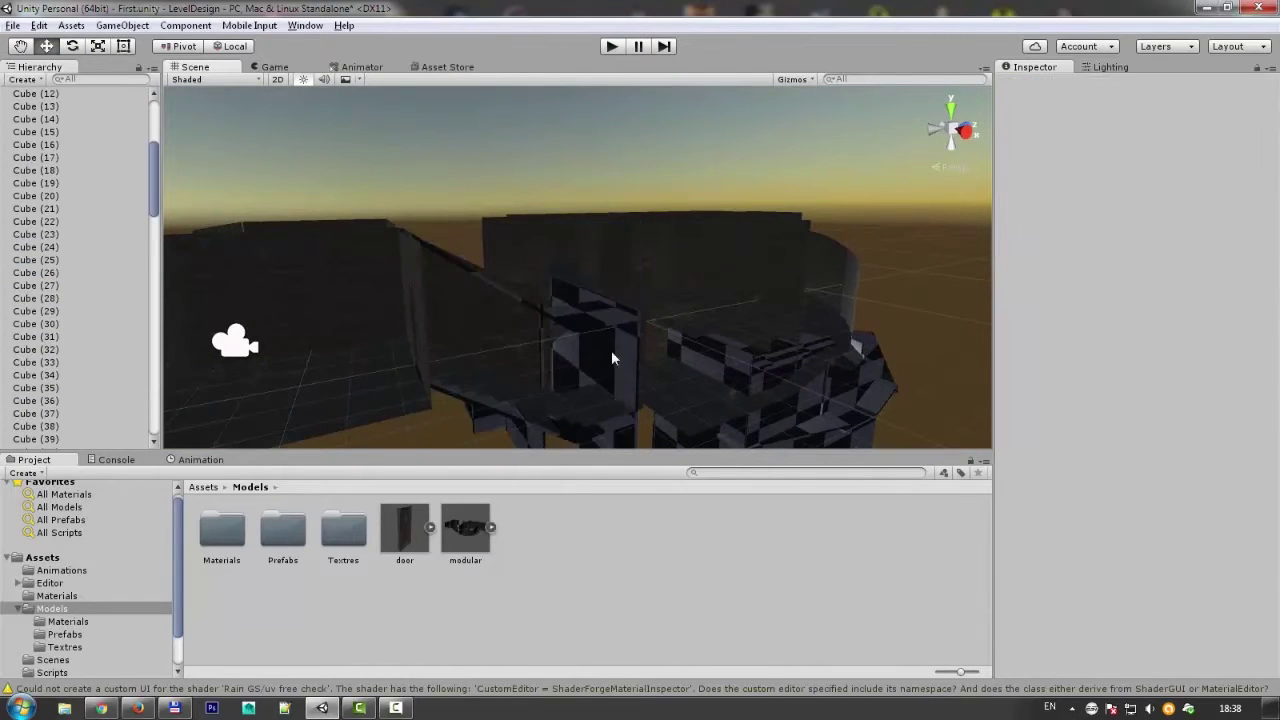
Delete Cube (8) and select a wall plane of the model.
{"action": "right_click_drag", "start_coordinate": [612, 358], "coordinate": [517, 172]}
{"action": "left_click", "coordinate": [517, 172]}
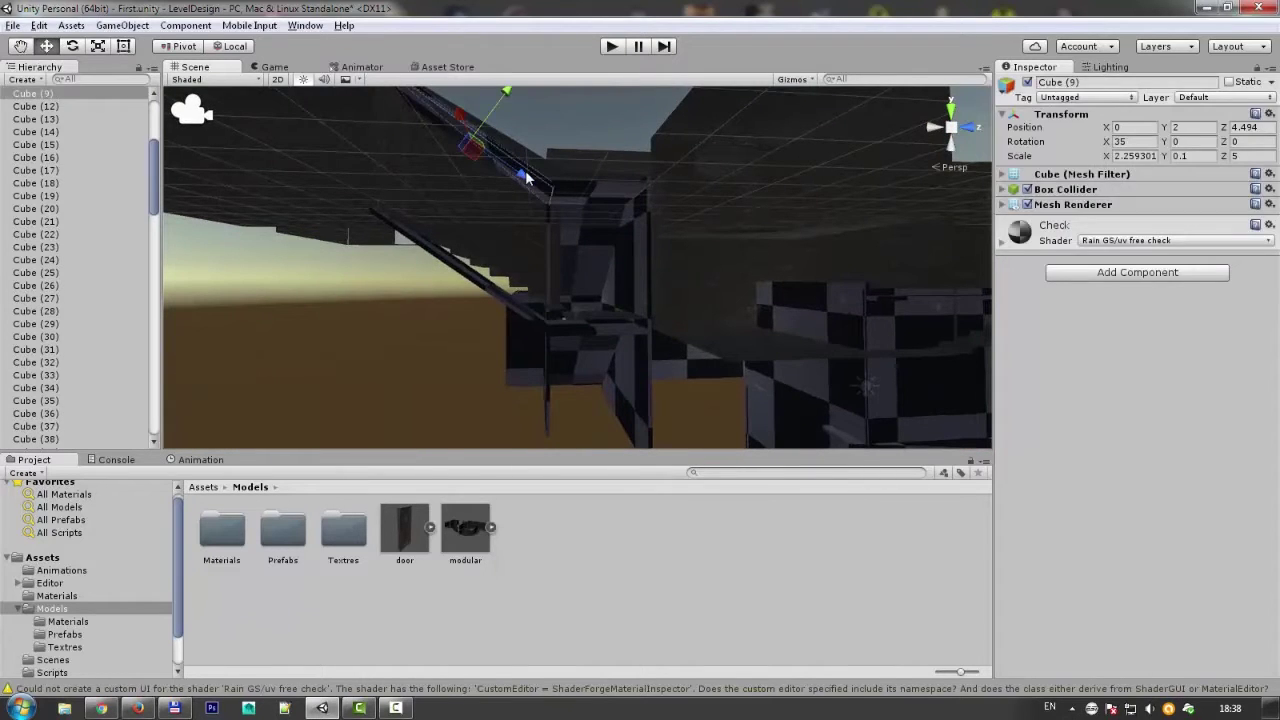
{"action": "left_click", "coordinate": [548, 289]}
{"action": "mouse_move", "coordinate": [548, 289]}
{"action": "right_mouse_down"}
{"action": "mouse_move", "coordinate": [462, 341]}
{"action": "mouse_move", "coordinate": [620, 401]}
{"action": "right_mouse_up"}
{"action": "left_click", "coordinate": [465, 356]}
{"action": "key", "text": "Delete"}
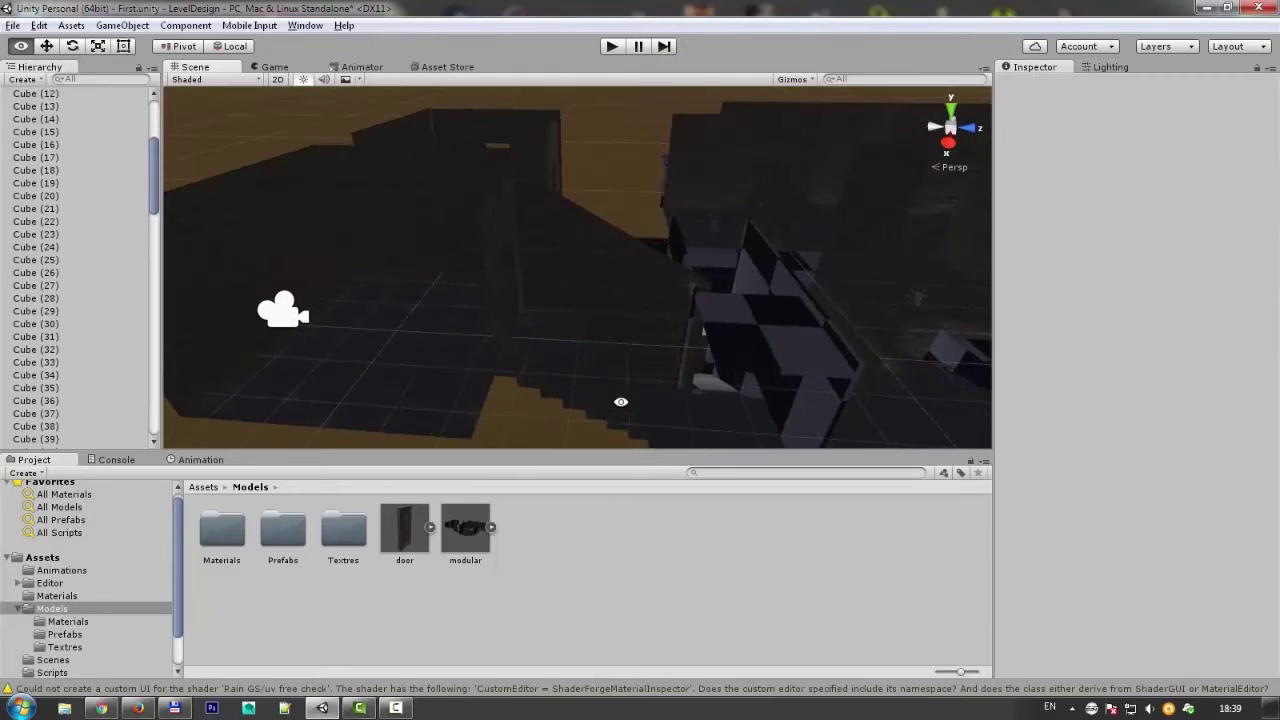
{"action": "left_click", "coordinate": [536, 355]}
Add a Mesh Collider to the wall plane pPlane12.
{"action": "left_click", "coordinate": [442, 343]}
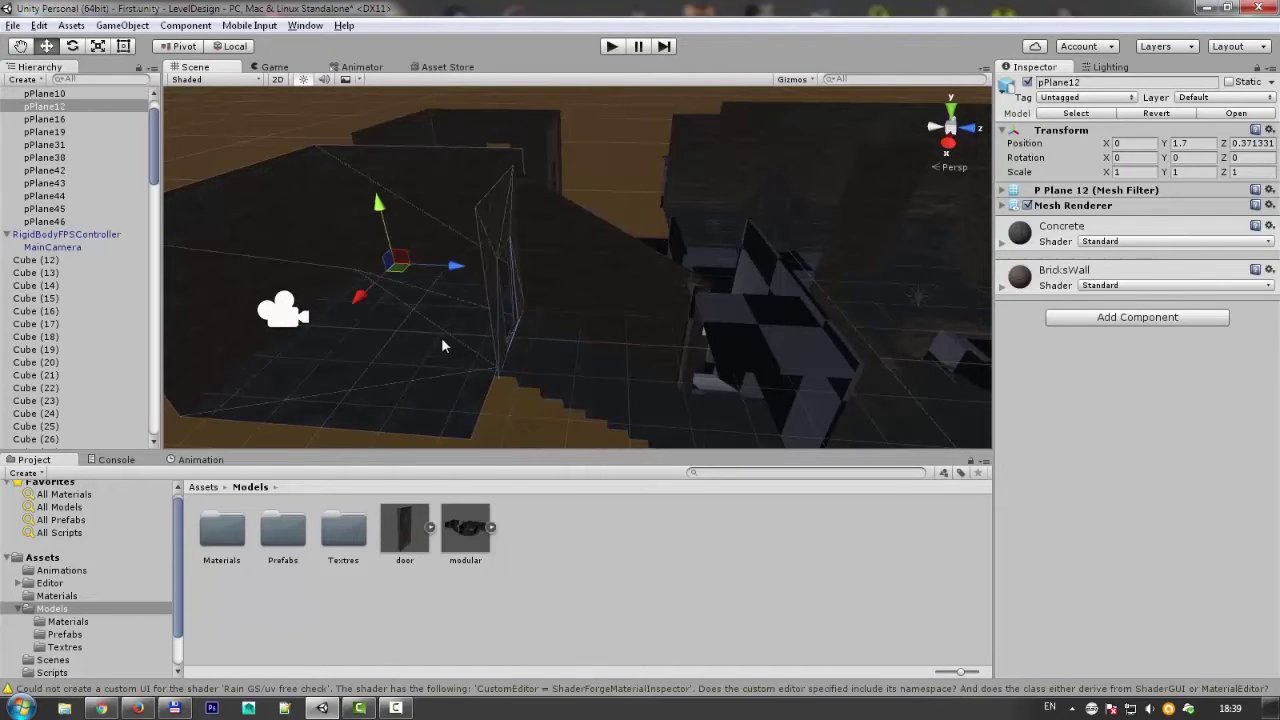
{"action": "left_click", "coordinate": [1071, 325]}
{"action": "left_click", "coordinate": [1100, 417]}
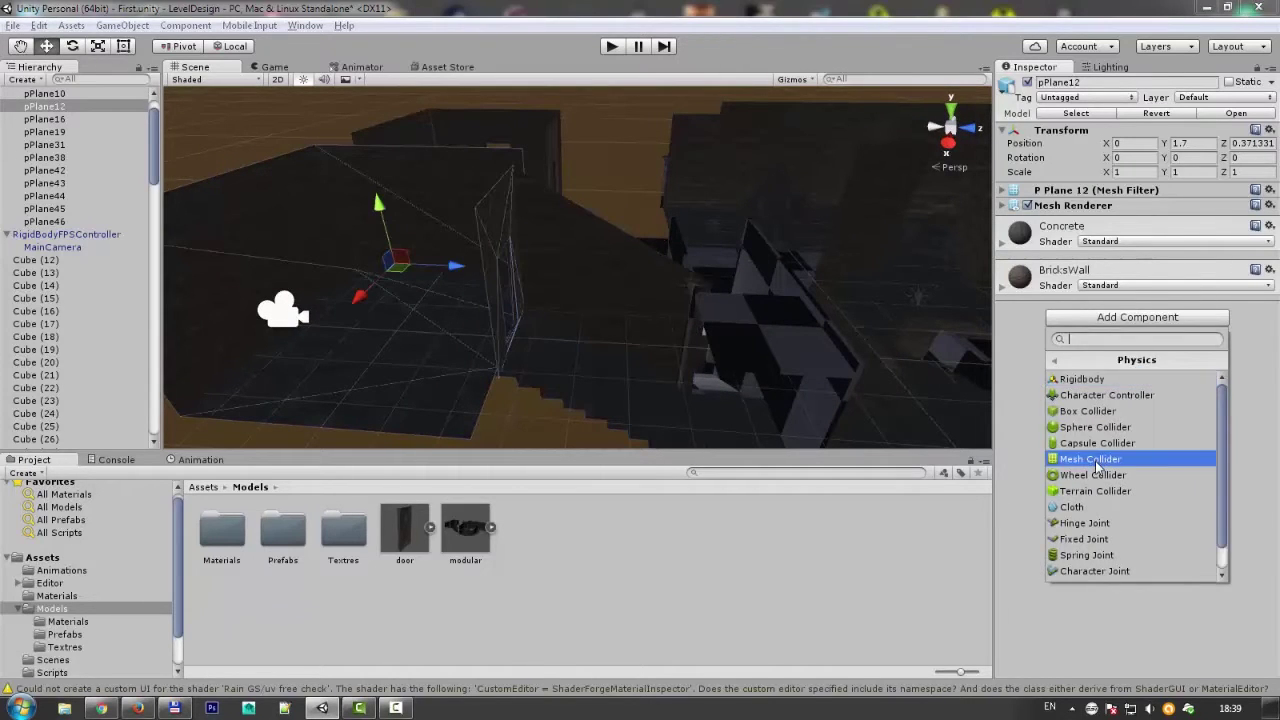
{"action": "left_click", "coordinate": [1097, 462]}
Add a Mesh Collider to the stair wall pPlane10 and run the level in Play mode.
{"action": "left_click", "coordinate": [657, 387]}
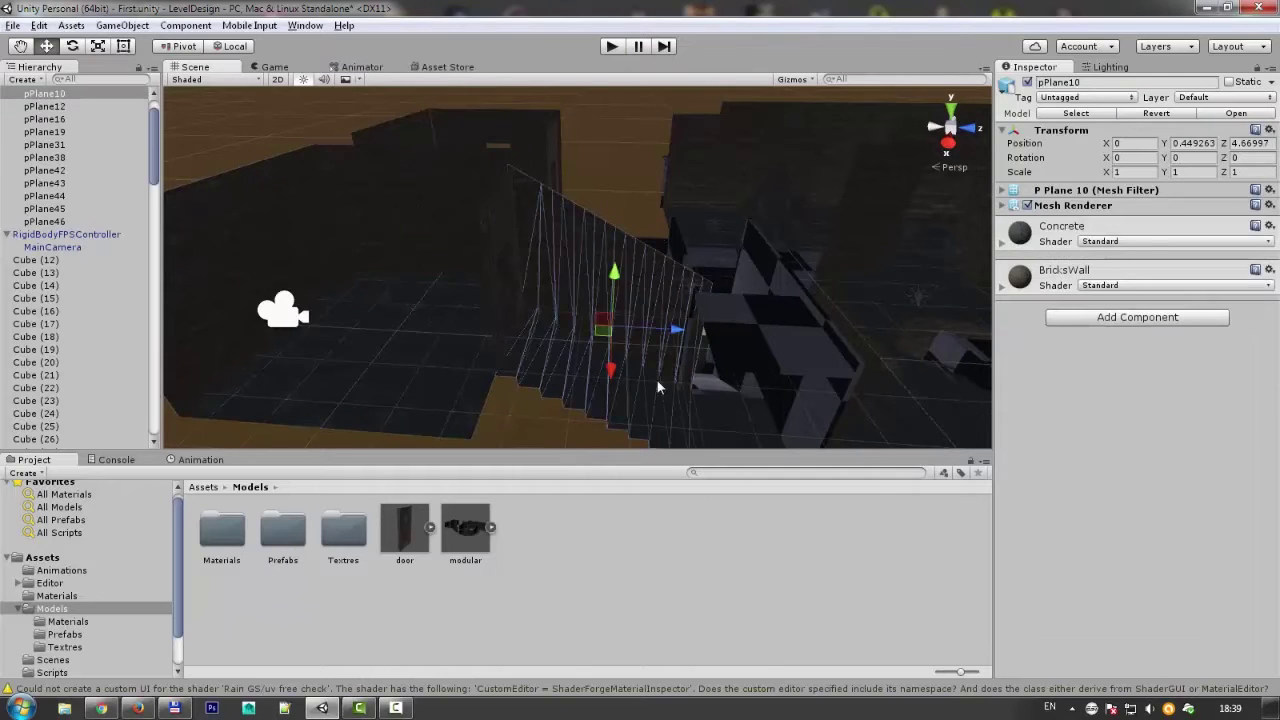
{"action": "left_click", "coordinate": [1083, 318]}
{"action": "left_click", "coordinate": [1100, 417]}
{"action": "left_click", "coordinate": [1089, 460]}
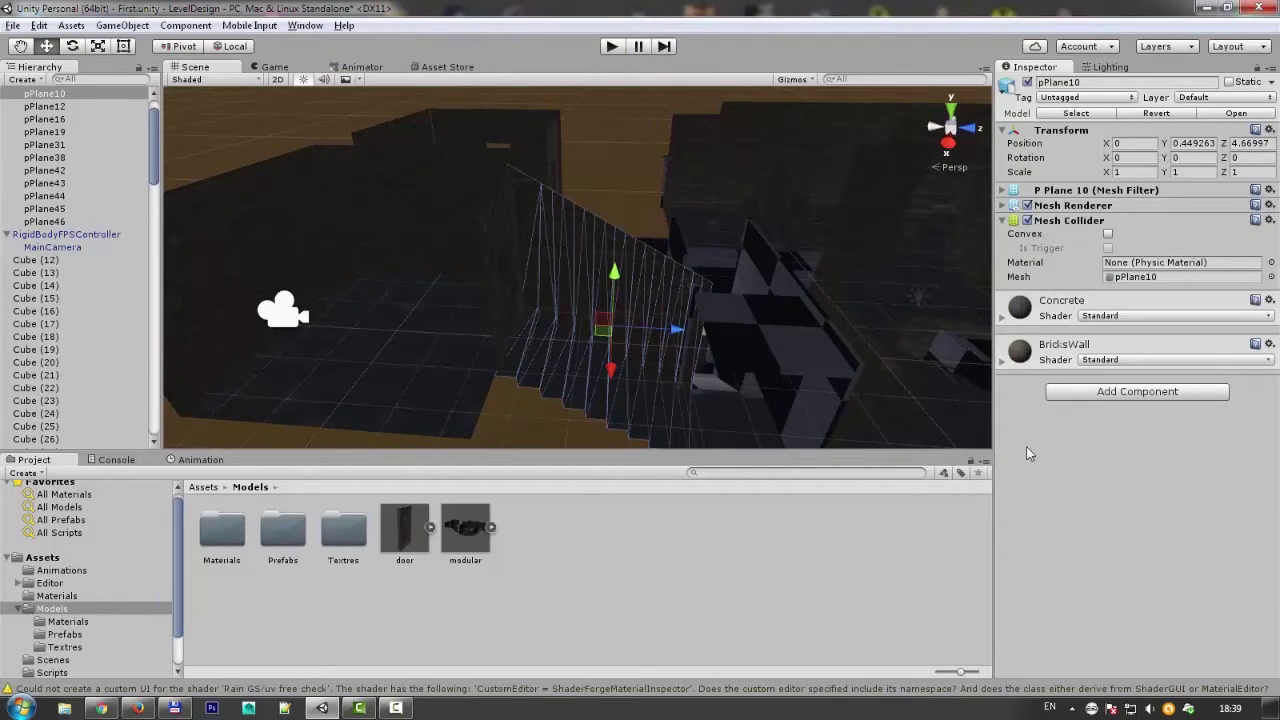
{"action": "mouse_move", "coordinate": [519, 321]}
{"action": "middle_mouse_down"}
{"action": "mouse_move", "coordinate": [669, 290]}
{"action": "mouse_move", "coordinate": [644, 149]}
{"action": "middle_mouse_up"}
{"action": "left_click", "coordinate": [605, 53]}
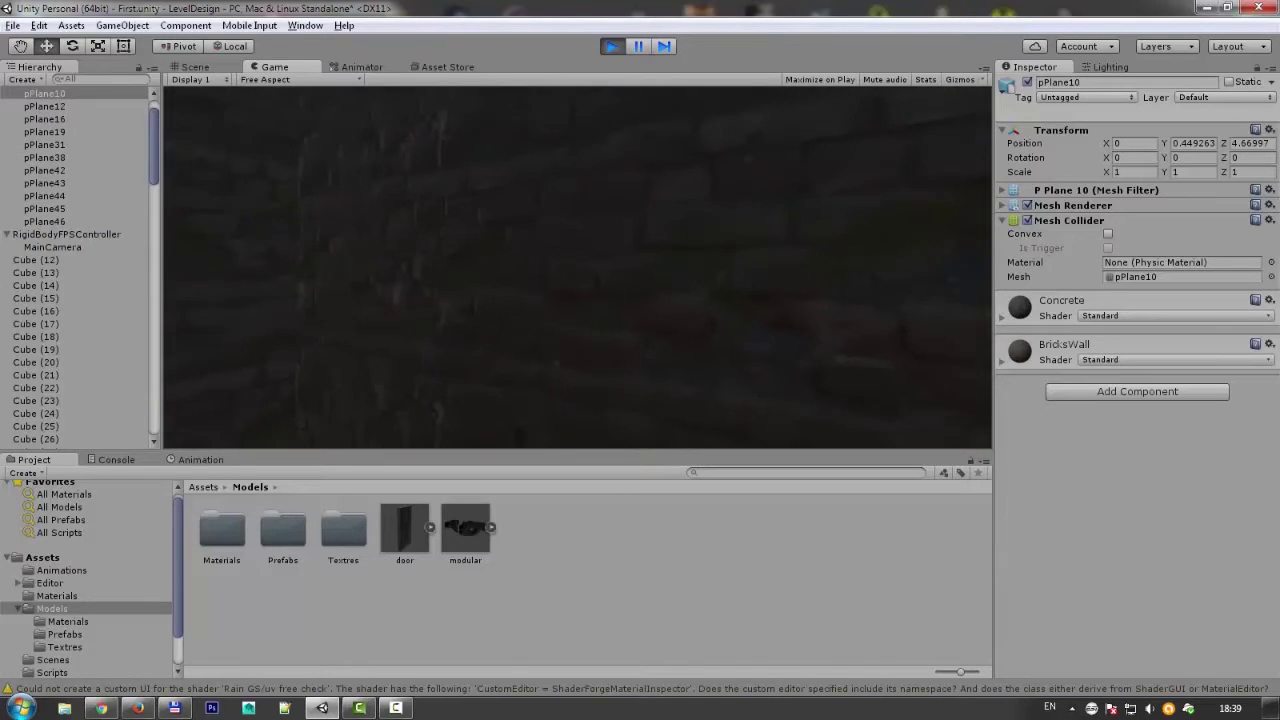
{"action": "key", "text": "w"}
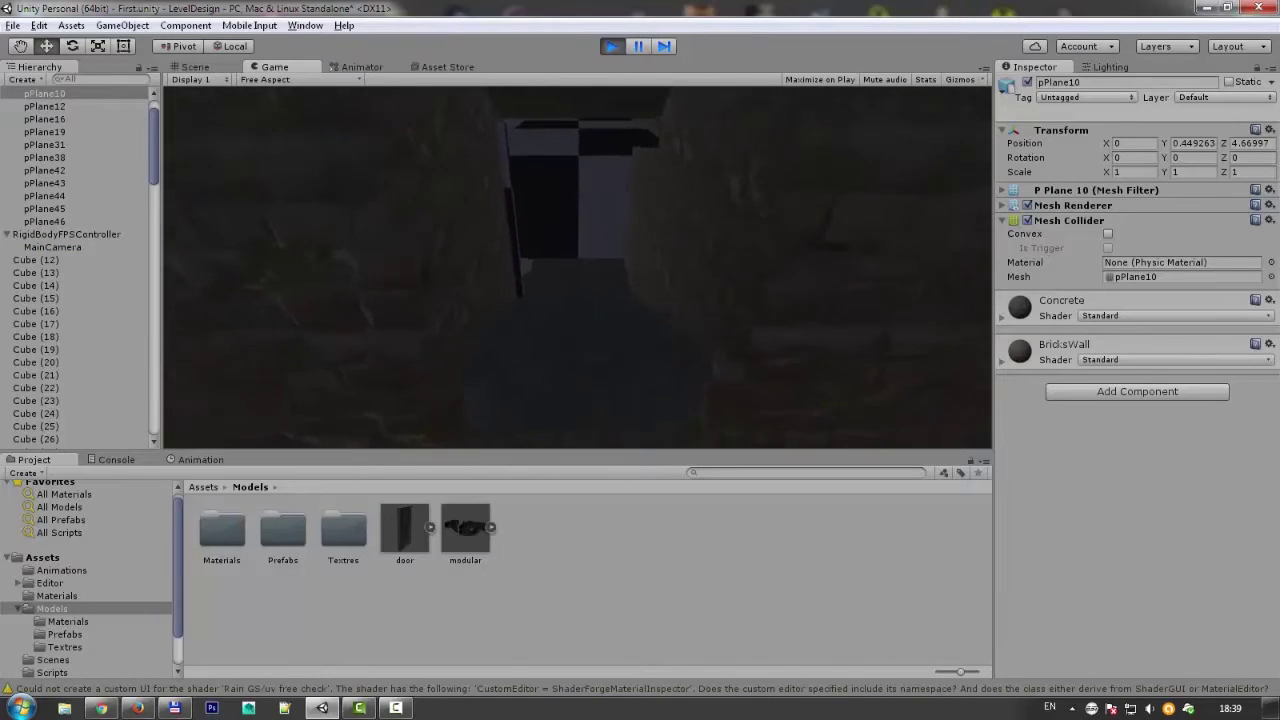
{"action": "key", "text": "w"}
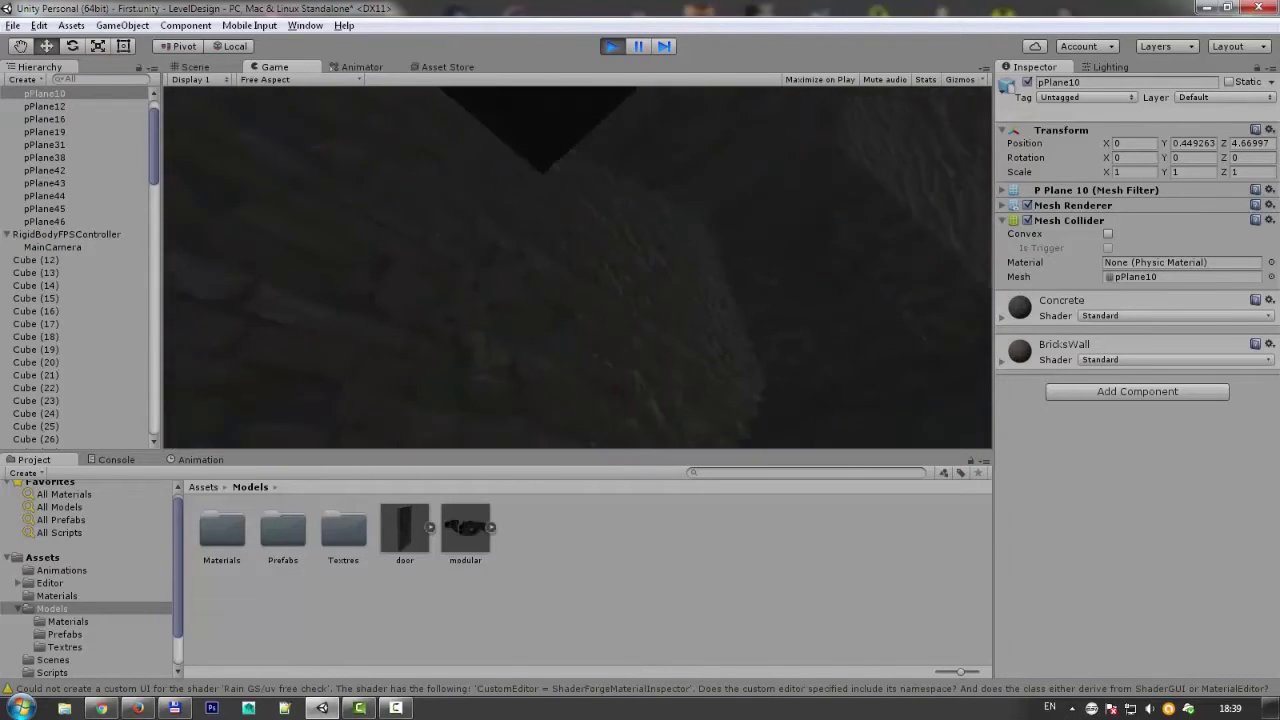
{"action": "key", "text": "w"}
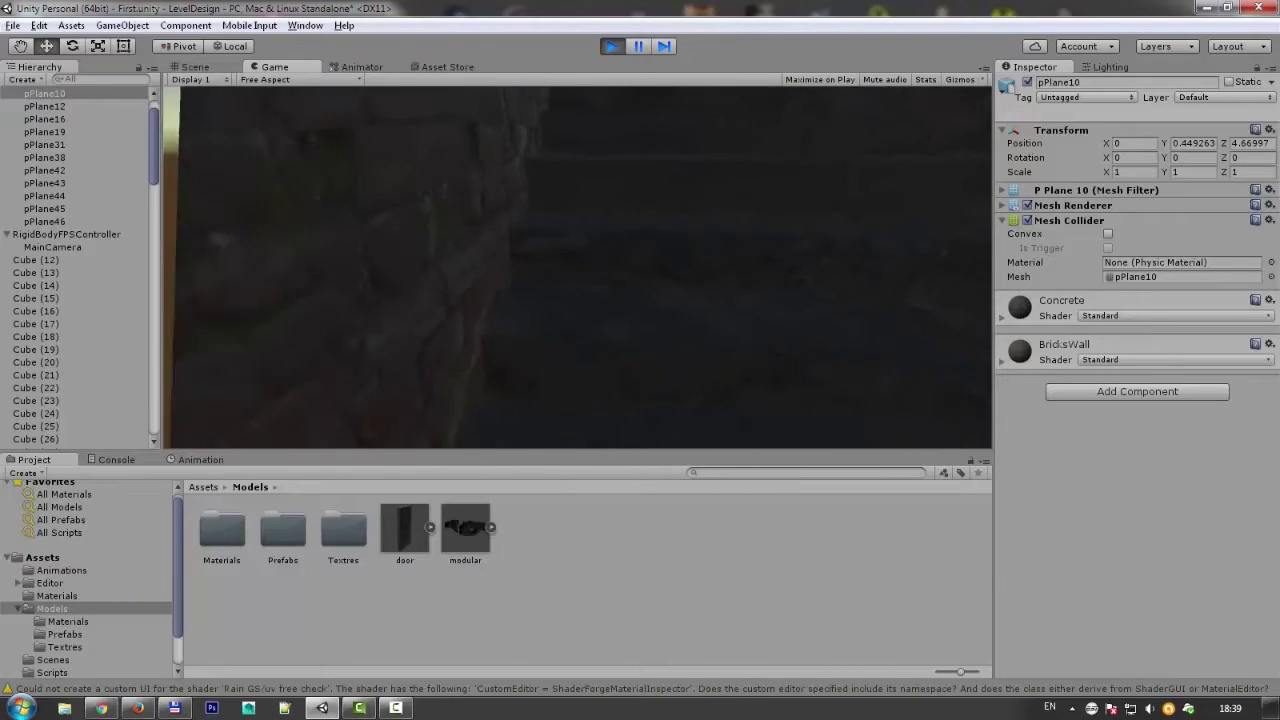
{"action": "key", "text": "w"}
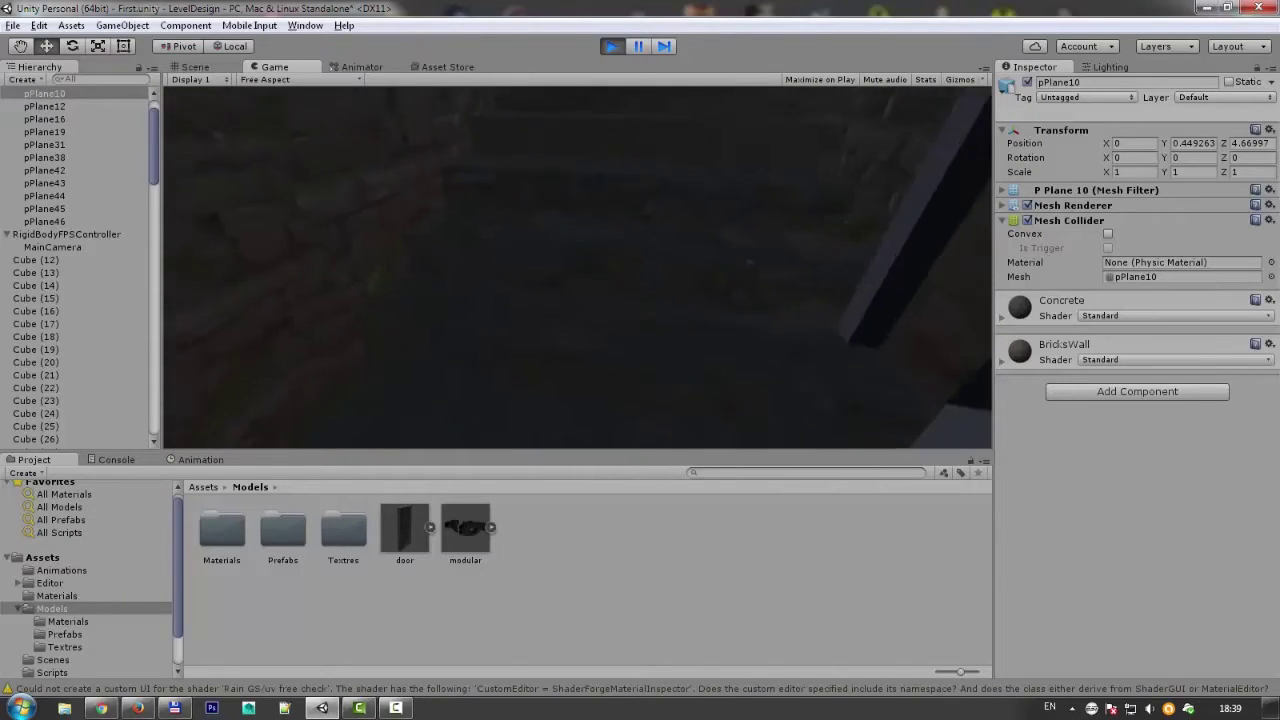
{"action": "key", "text": "w"}
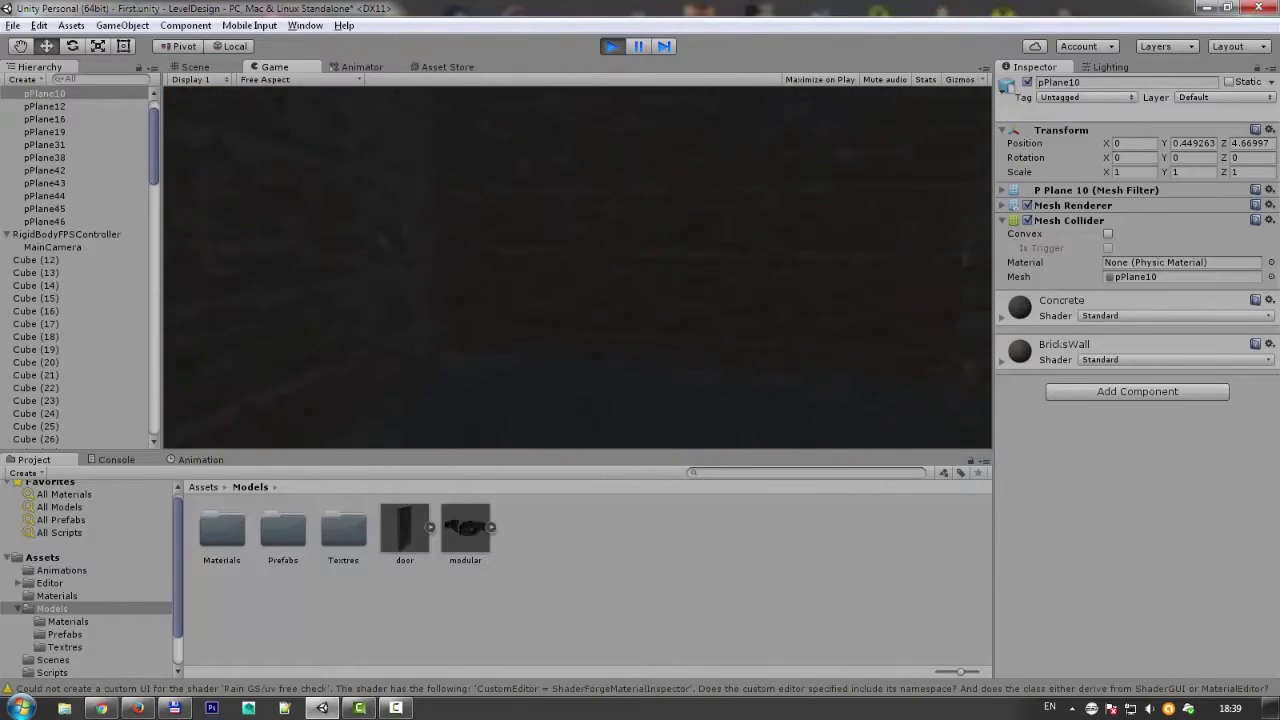
{"action": "key", "text": "w"}
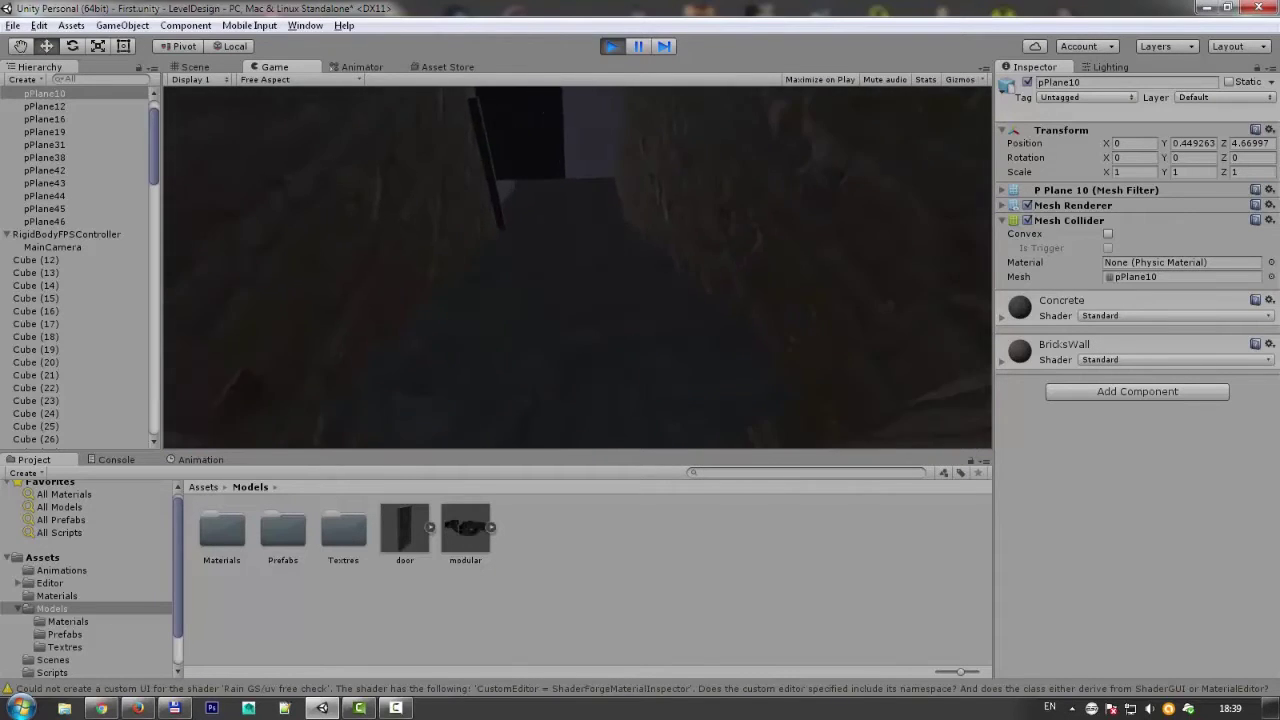
{"action": "key", "text": "w"}
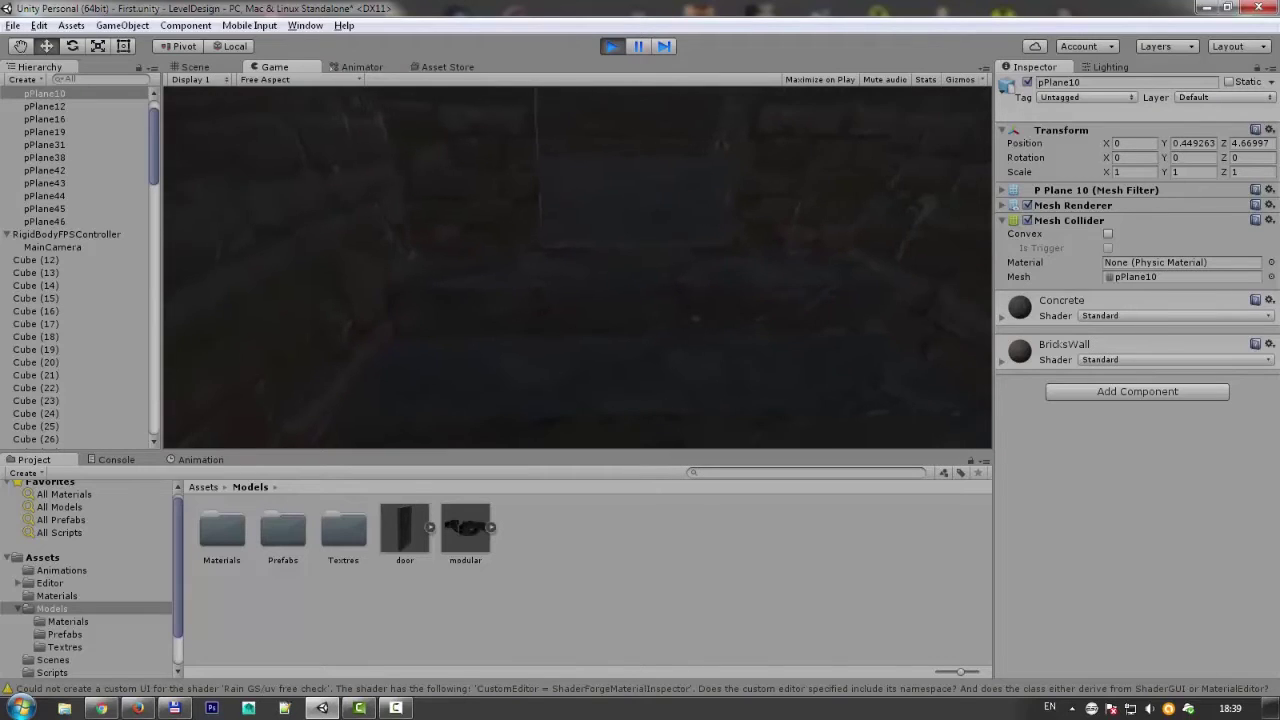
{"action": "key", "text": "w"}
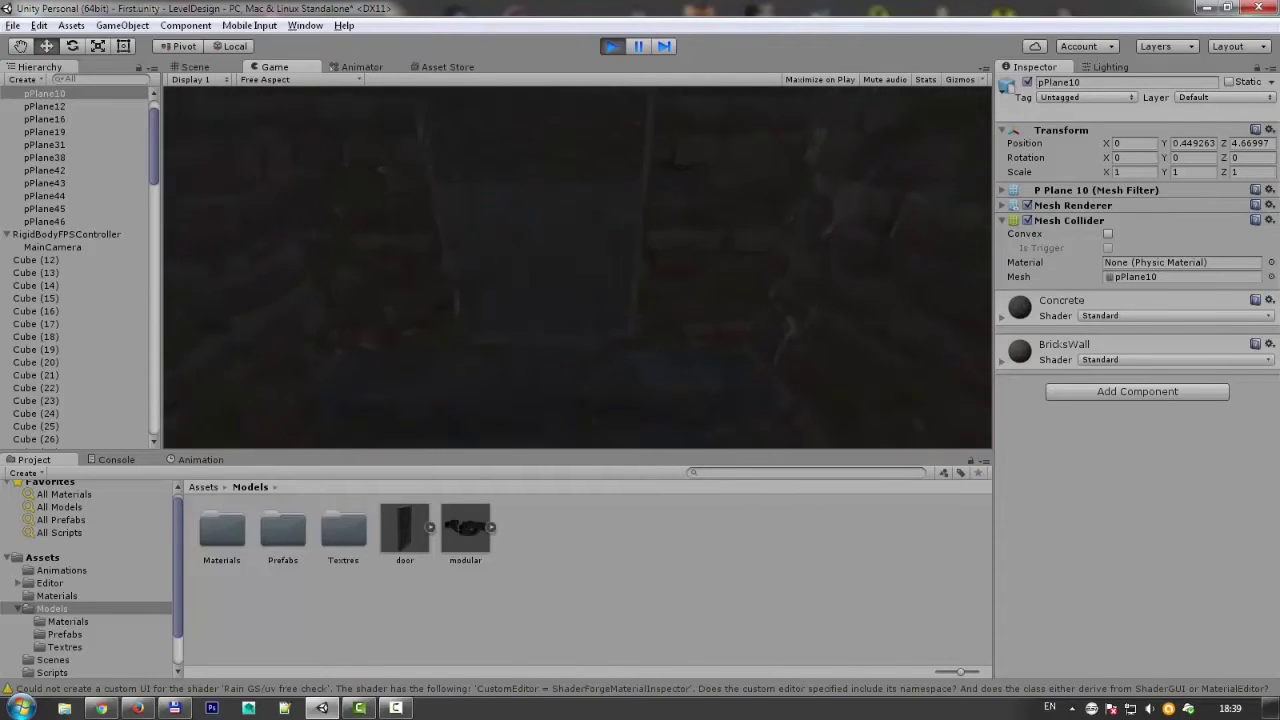
{"action": "key", "text": "w"}
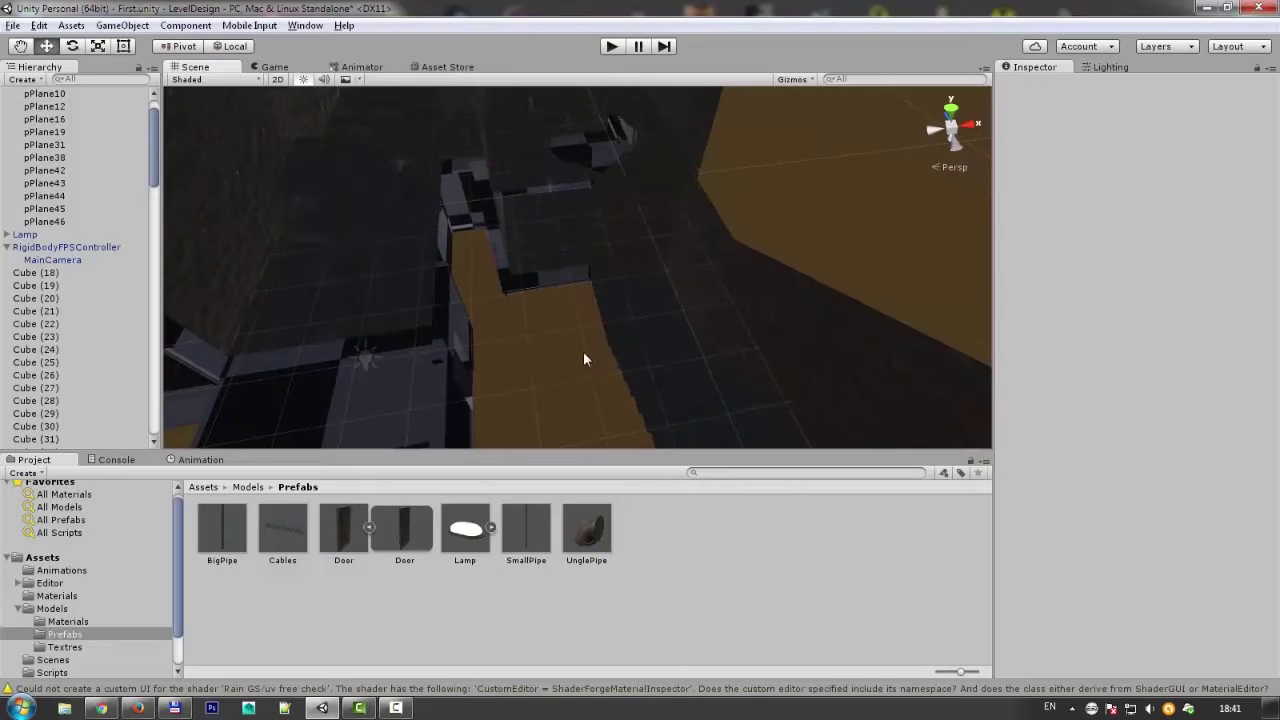
Duplicate pPlane10 and move the copy, rotated -90° on Y, to extend the tunnel.
{"action": "left_click", "coordinate": [717, 331]}
{"action": "mouse_move", "coordinate": [740, 277]}
{"action": "left_mouse_down", "text": "alt"}
{"action": "mouse_move", "coordinate": [640, 330]}
{"action": "mouse_move", "coordinate": [705, 280]}
{"action": "left_mouse_up", "text": "alt"}
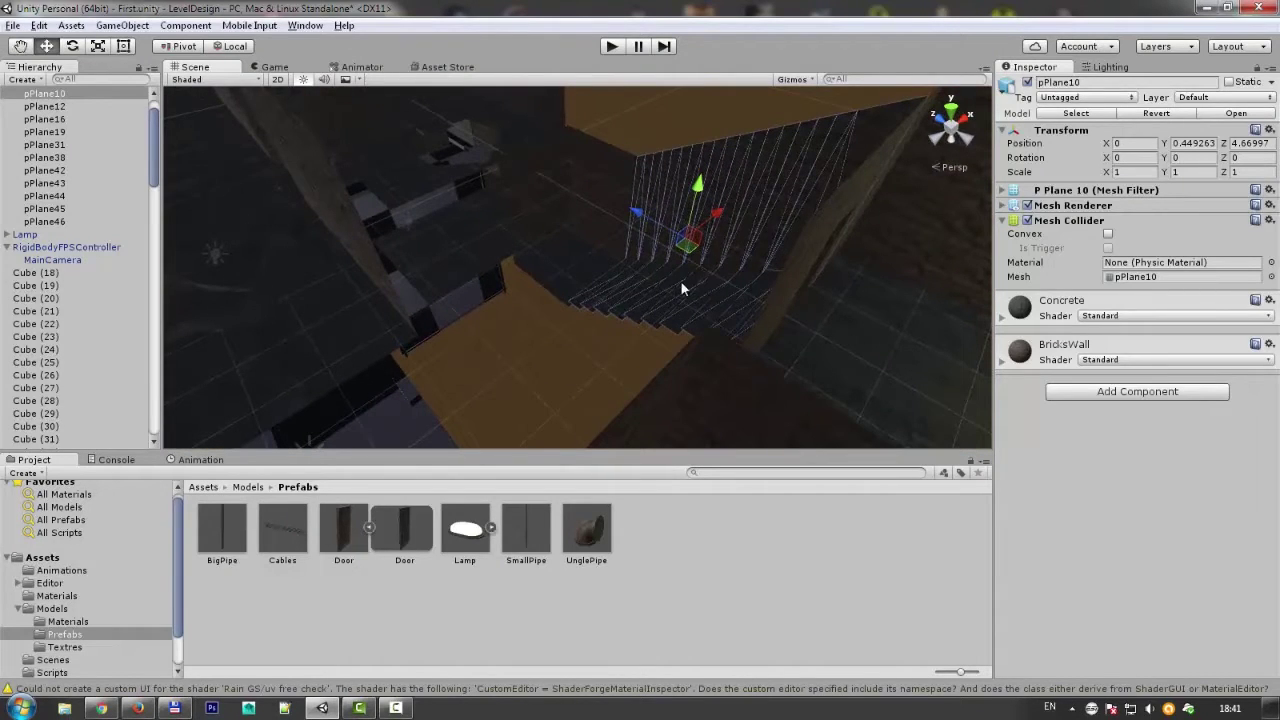
{"action": "key", "text": "ctrl+d"}
{"action": "left_click_drag", "start_coordinate": [720, 208], "coordinate": [1110, 185]}
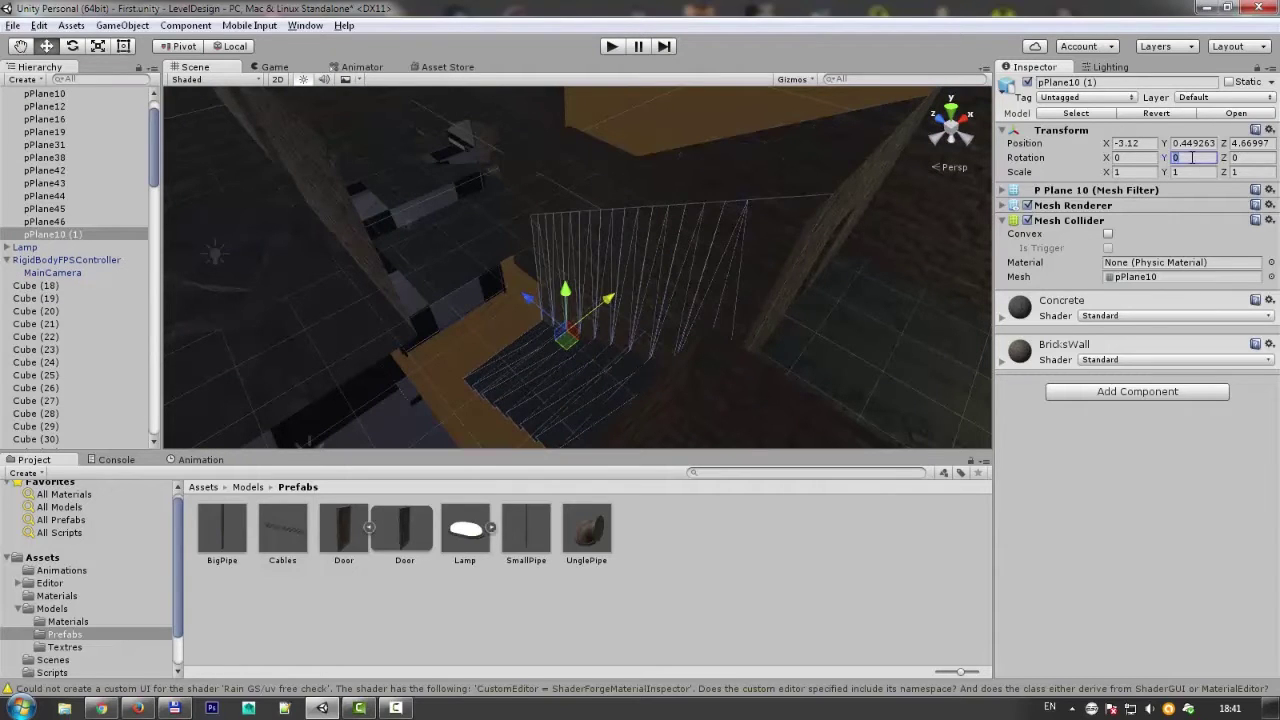
{"action": "type", "text": "90-90"}
{"action": "mouse_move", "coordinate": [527, 300]}
{"action": "left_mouse_down", "text": "alt"}
{"action": "mouse_move", "coordinate": [339, 175]}
{"action": "mouse_move", "coordinate": [570, 170]}
{"action": "mouse_move", "coordinate": [571, 298]}
{"action": "mouse_move", "coordinate": [487, 310]}
{"action": "mouse_move", "coordinate": [529, 314]}
{"action": "mouse_move", "coordinate": [641, 249]}
{"action": "left_mouse_up", "text": "alt"}
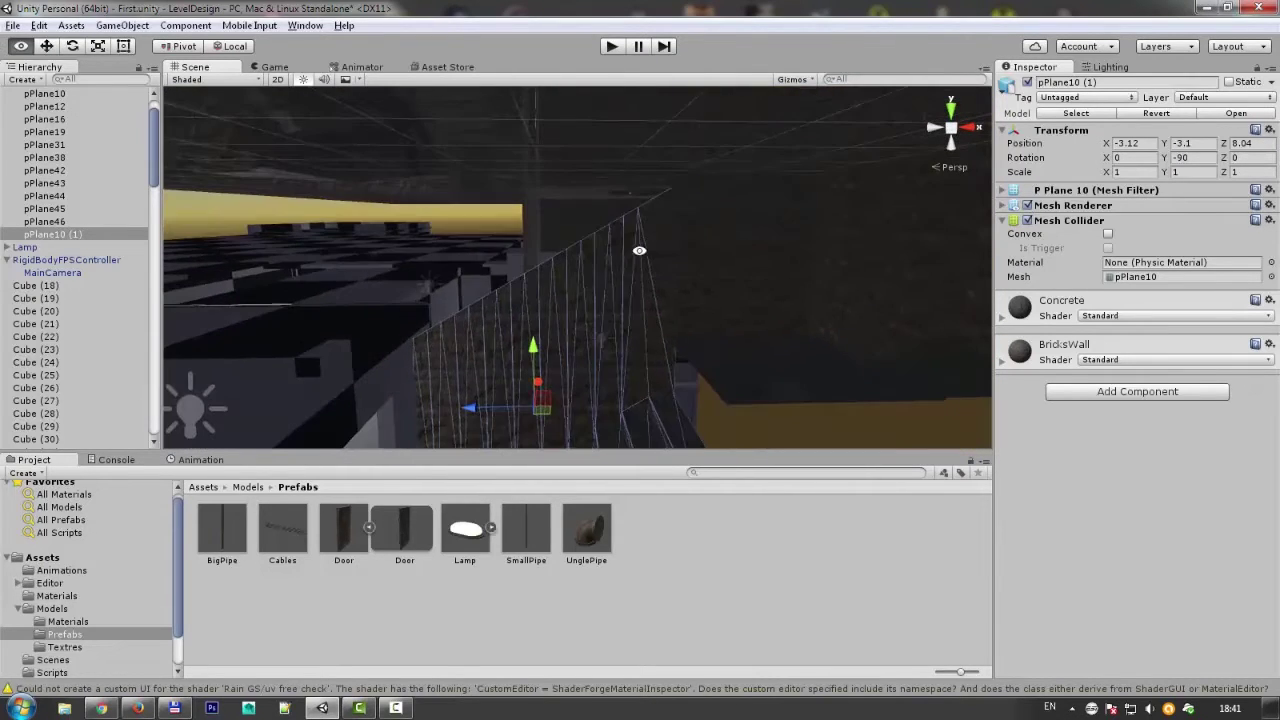
{"action": "left_click_drag", "start_coordinate": [530, 352], "coordinate": [527, 283]}
{"action": "mouse_move", "coordinate": [651, 316]}
{"action": "left_mouse_down", "text": "alt"}
{"action": "mouse_move", "coordinate": [257, 206]}
{"action": "mouse_move", "coordinate": [231, 212]}
{"action": "left_mouse_up", "text": "alt"}
{"action": "mouse_move", "coordinate": [282, 143]}
{"action": "left_mouse_down", "text": "alt"}
{"action": "mouse_move", "coordinate": [599, 225]}
{"action": "mouse_move", "coordinate": [665, 370]}
{"action": "mouse_move", "coordinate": [642, 302]}
{"action": "mouse_move", "coordinate": [625, 328]}
{"action": "left_mouse_up", "text": "alt"}
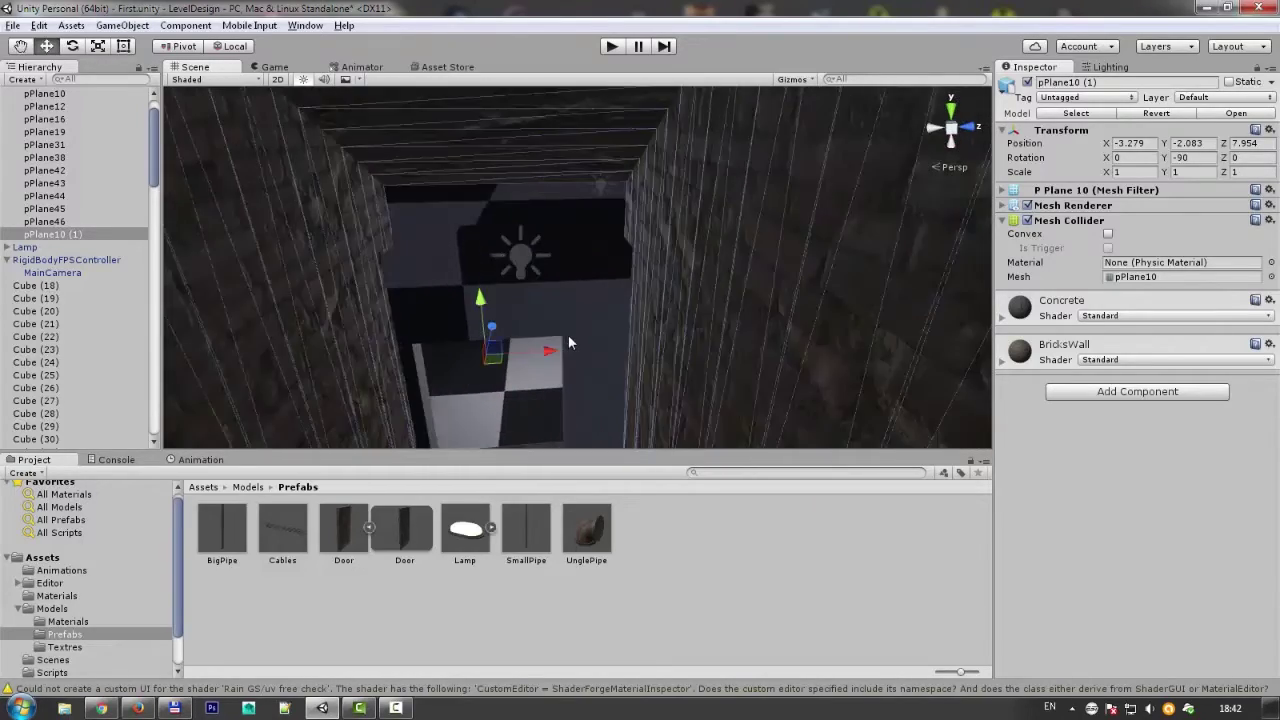
{"action": "mouse_move", "coordinate": [625, 328]}
{"action": "left_mouse_down", "text": "alt"}
{"action": "mouse_move", "coordinate": [616, 349]}
{"action": "mouse_move", "coordinate": [629, 271]}
{"action": "left_mouse_up", "text": "alt"}
Delete Cube (23), Cube (20) and Cube (27), then reselect pPlane10 (1).
{"action": "left_click", "coordinate": [562, 320]}
{"action": "key", "text": "Delete"}
{"action": "left_click", "coordinate": [476, 318]}
{"action": "key", "text": "Delete"}
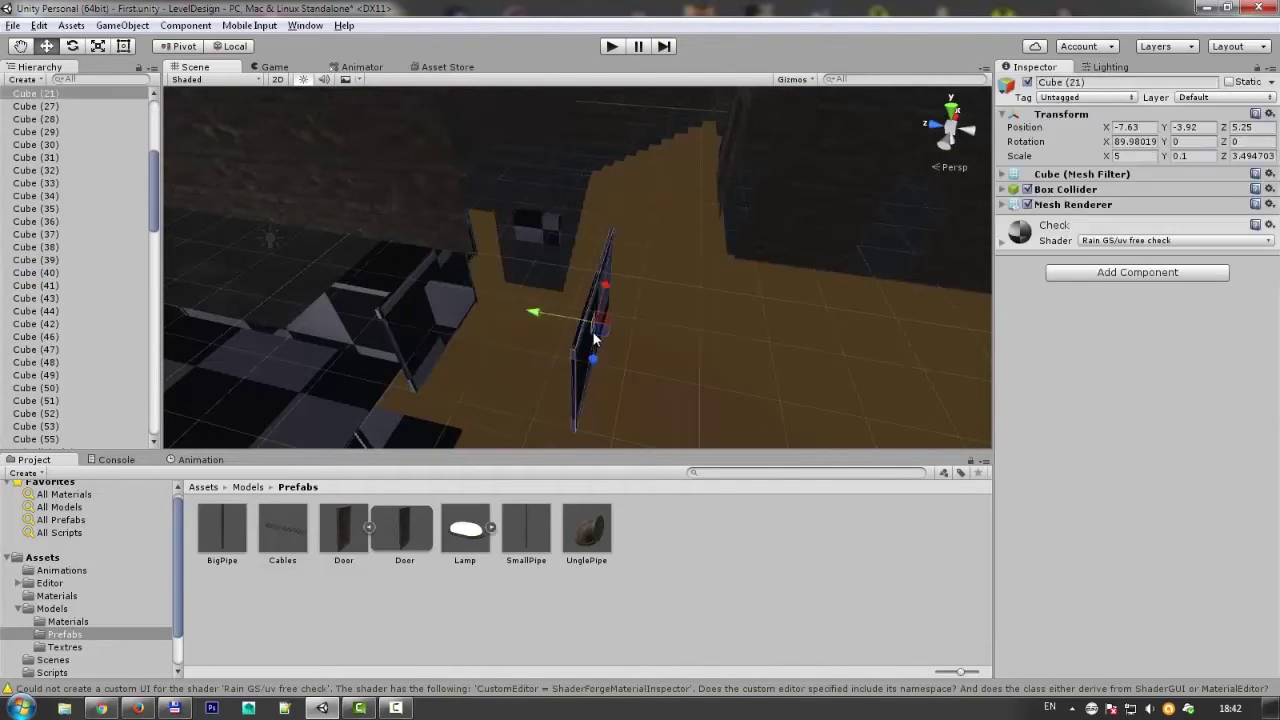
{"action": "left_click", "coordinate": [543, 245]}
{"action": "mouse_move", "coordinate": [543, 245]}
{"action": "left_mouse_down", "text": "alt"}
{"action": "mouse_move", "coordinate": [670, 213]}
{"action": "mouse_move", "coordinate": [493, 376]}
{"action": "mouse_move", "coordinate": [563, 137]}
{"action": "left_mouse_up", "text": "alt"}
{"action": "key", "text": "Delete"}
{"action": "left_click", "coordinate": [578, 357]}
{"action": "mouse_move", "coordinate": [578, 357]}
{"action": "left_mouse_down", "text": "alt"}
{"action": "mouse_move", "coordinate": [364, 241]}
{"action": "mouse_move", "coordinate": [364, 219]}
{"action": "mouse_move", "coordinate": [476, 309]}
{"action": "mouse_move", "coordinate": [629, 286]}
{"action": "left_mouse_up", "text": "alt"}
Rotate pPlane19 to 90° on Y and move it to X -7.886, Y -3.12, Z 8.03.
{"action": "left_click", "coordinate": [657, 208]}
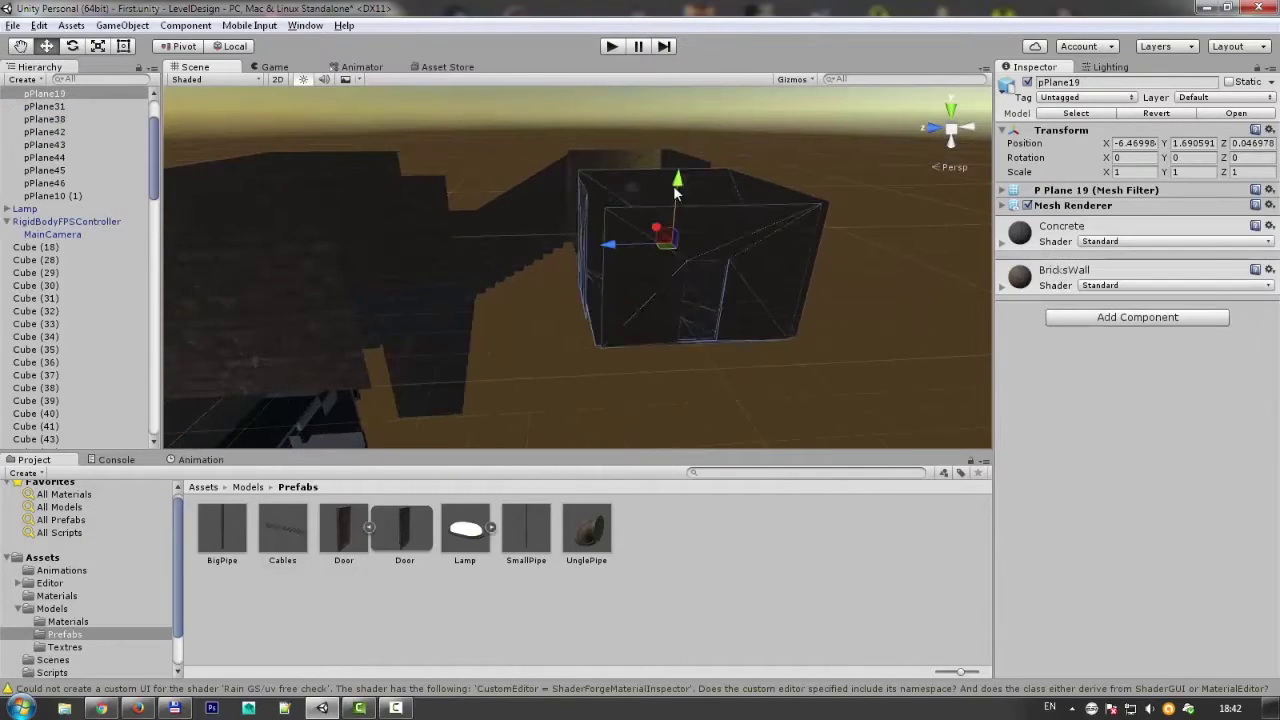
{"action": "middle_click_drag", "start_coordinate": [657, 208], "coordinate": [695, 269]}
{"action": "type", "text": "-90"}
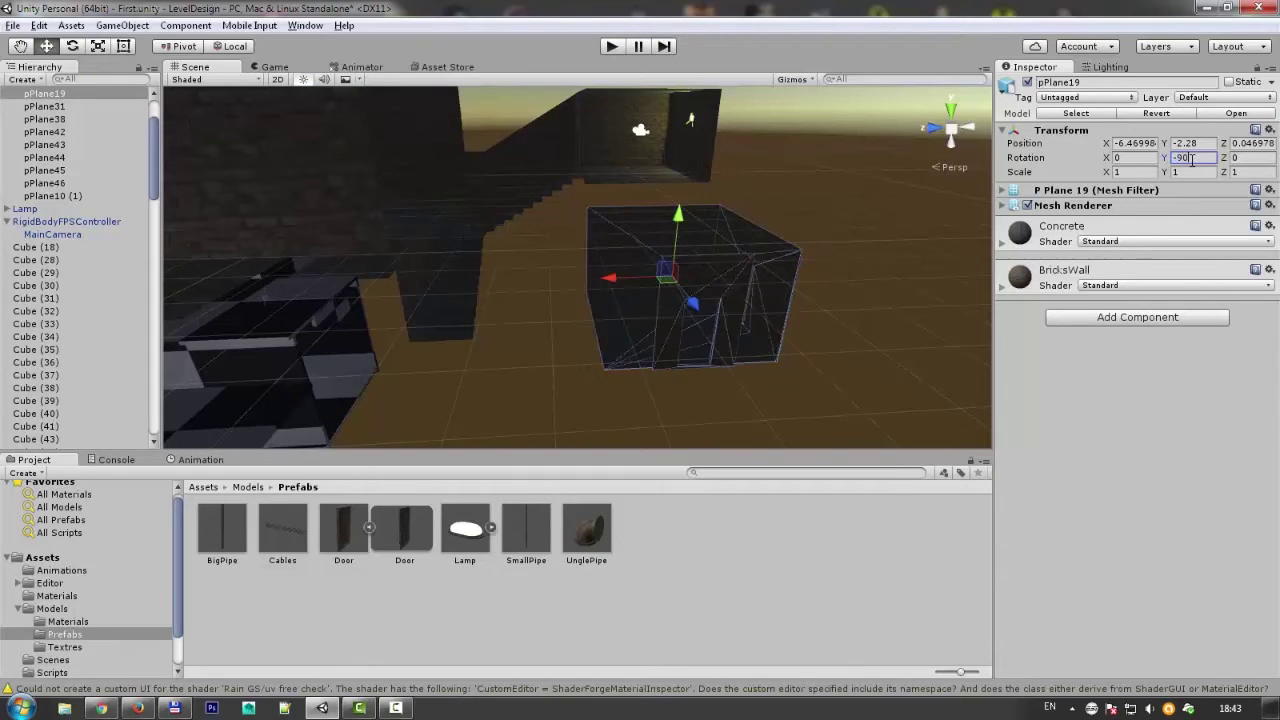
{"action": "key", "text": "Home"}
{"action": "key", "text": "Delete"}
{"action": "left_click_drag", "start_coordinate": [692, 303], "coordinate": [500, 290]}
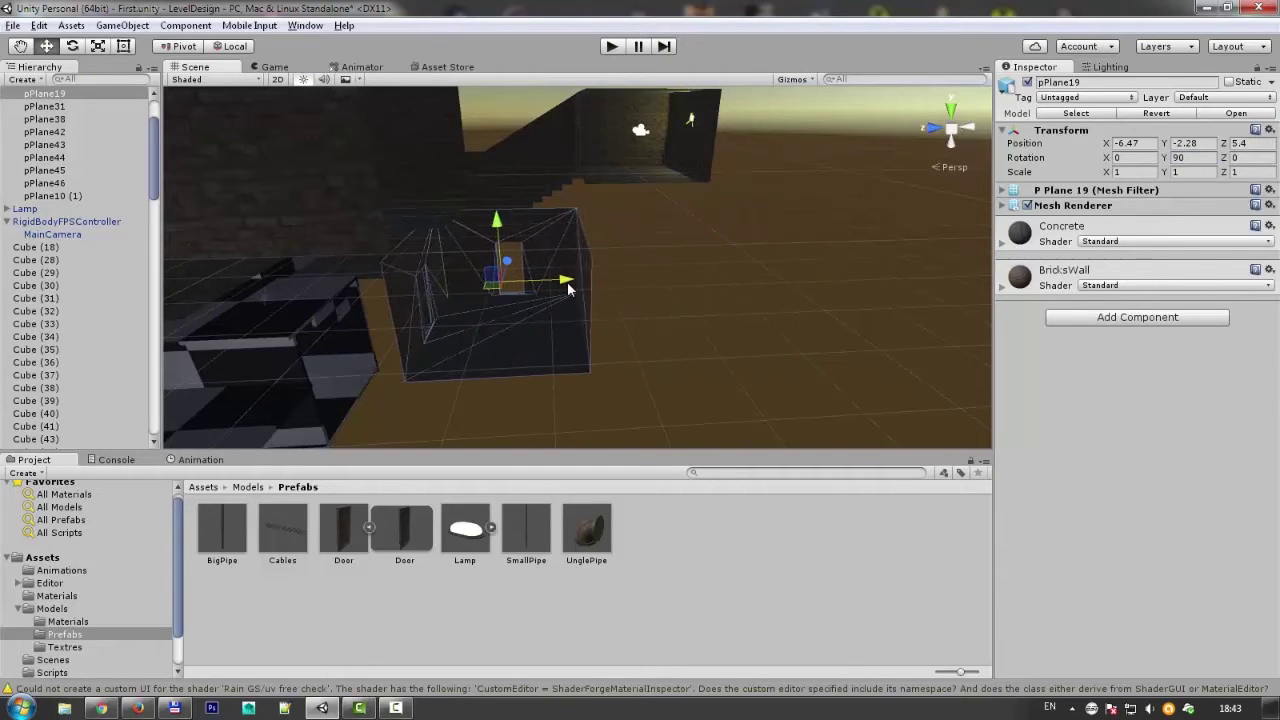
{"action": "key", "text": "f"}
{"action": "right_click_drag", "start_coordinate": [560, 300], "coordinate": [506, 259]}
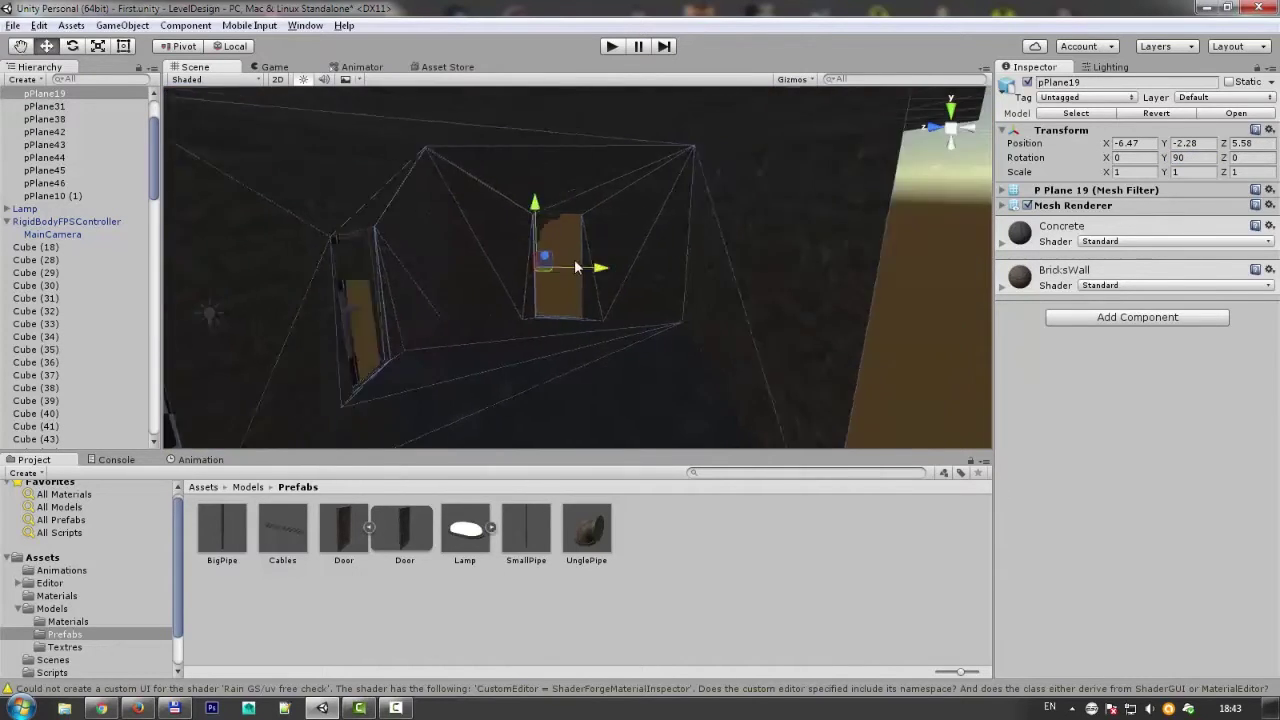
{"action": "scroll", "coordinate": [619, 283], "scroll_direction": "up", "scroll_amount": 5}
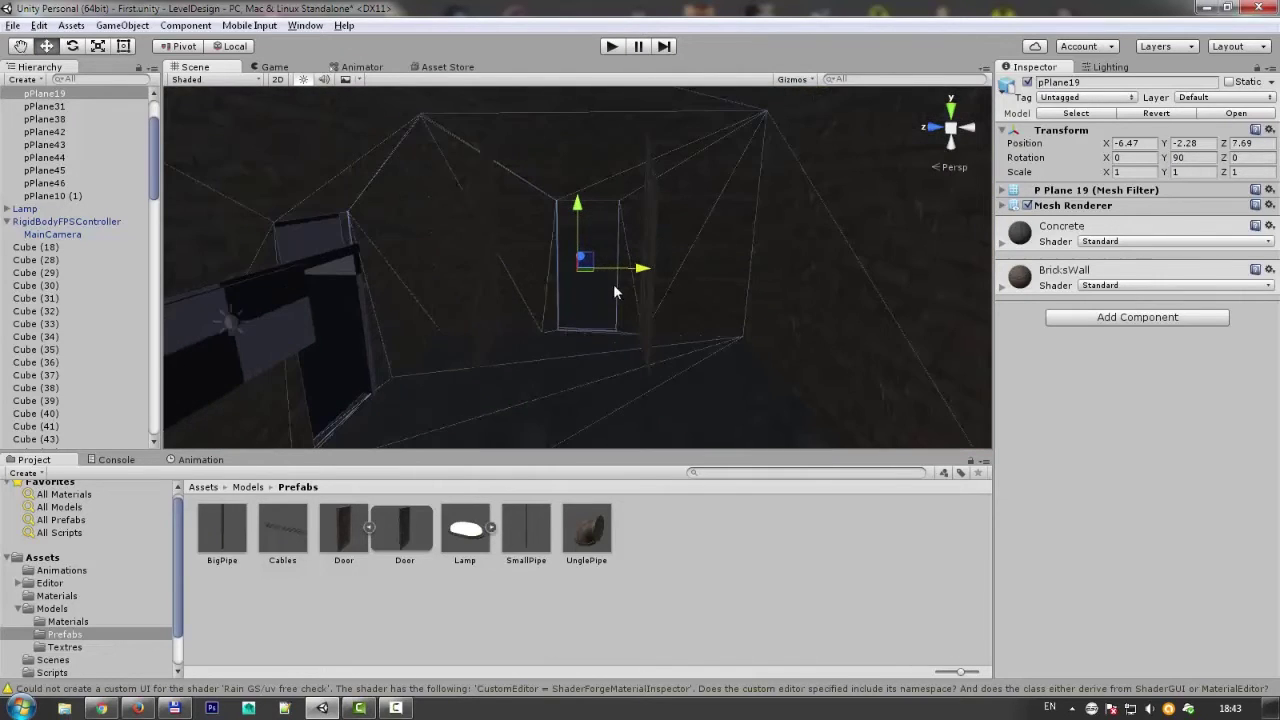
{"action": "mouse_move", "coordinate": [568, 233]}
{"action": "left_mouse_down"}
{"action": "mouse_move", "coordinate": [585, 305]}
{"action": "mouse_move", "coordinate": [586, 270]}
{"action": "left_mouse_up"}
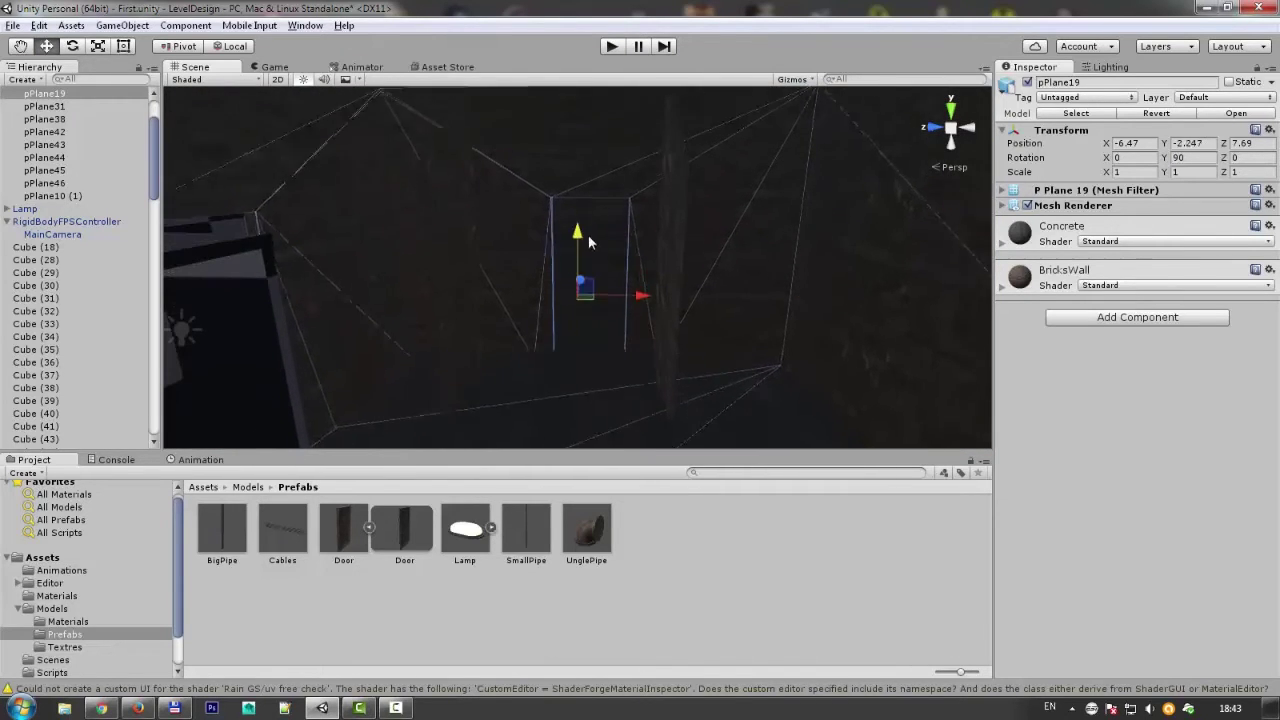
{"action": "mouse_move", "coordinate": [703, 314]}
{"action": "left_mouse_down", "text": "alt"}
{"action": "mouse_move", "coordinate": [587, 363]}
{"action": "mouse_move", "coordinate": [577, 257]}
{"action": "left_mouse_up", "text": "alt"}
{"action": "mouse_move", "coordinate": [472, 262]}
{"action": "left_mouse_down"}
{"action": "mouse_move", "coordinate": [317, 340]}
{"action": "mouse_move", "coordinate": [537, 230]}
{"action": "mouse_move", "coordinate": [451, 237]}
{"action": "mouse_move", "coordinate": [356, 190]}
{"action": "mouse_move", "coordinate": [500, 283]}
{"action": "left_mouse_up"}
{"action": "mouse_move", "coordinate": [537, 149]}
{"action": "left_mouse_down"}
{"action": "mouse_move", "coordinate": [563, 137]}
{"action": "mouse_move", "coordinate": [629, 182]}
{"action": "left_mouse_up"}
{"action": "mouse_move", "coordinate": [634, 207]}
{"action": "left_mouse_down", "text": "alt"}
{"action": "mouse_move", "coordinate": [641, 193]}
{"action": "mouse_move", "coordinate": [654, 277]}
{"action": "mouse_move", "coordinate": [683, 180]}
{"action": "mouse_move", "coordinate": [650, 100]}
{"action": "mouse_move", "coordinate": [660, 209]}
{"action": "mouse_move", "coordinate": [649, 263]}
{"action": "mouse_move", "coordinate": [686, 220]}
{"action": "mouse_move", "coordinate": [669, 372]}
{"action": "mouse_move", "coordinate": [603, 277]}
{"action": "mouse_move", "coordinate": [634, 229]}
{"action": "mouse_move", "coordinate": [606, 246]}
{"action": "mouse_move", "coordinate": [491, 160]}
{"action": "mouse_move", "coordinate": [474, 131]}
{"action": "mouse_move", "coordinate": [257, 129]}
{"action": "mouse_move", "coordinate": [476, 198]}
{"action": "mouse_move", "coordinate": [314, 151]}
{"action": "left_mouse_up", "text": "alt"}
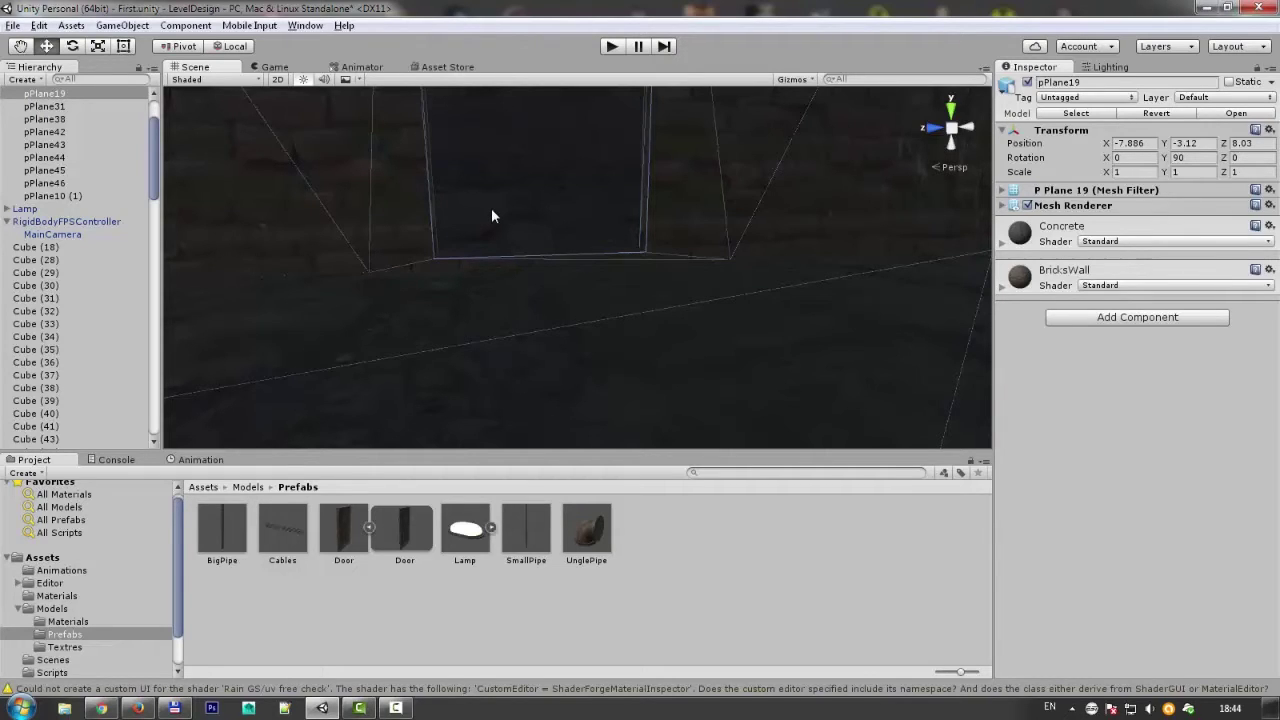
{"action": "mouse_move", "coordinate": [497, 203]}
{"action": "left_mouse_down", "text": "alt"}
{"action": "mouse_move", "coordinate": [676, 288]}
{"action": "mouse_move", "coordinate": [383, 217]}
{"action": "mouse_move", "coordinate": [857, 308]}
{"action": "mouse_move", "coordinate": [497, 371]}
{"action": "mouse_move", "coordinate": [560, 340]}
{"action": "left_mouse_up", "text": "alt"}
Add a Mesh Collider to pPlane19.
{"action": "left_click", "coordinate": [1115, 317]}
{"action": "left_click", "coordinate": [1103, 411]}
{"action": "left_click", "coordinate": [1195, 459]}
{"action": "mouse_move", "coordinate": [640, 330]}
{"action": "left_mouse_down", "text": "alt"}
{"action": "mouse_move", "coordinate": [529, 307]}
{"action": "mouse_move", "coordinate": [723, 280]}
{"action": "mouse_move", "coordinate": [600, 300]}
{"action": "left_mouse_up", "text": "alt"}
{"action": "mouse_move", "coordinate": [443, 272]}
{"action": "left_mouse_down", "text": "alt"}
{"action": "mouse_move", "coordinate": [500, 229]}
{"action": "mouse_move", "coordinate": [483, 200]}
{"action": "mouse_move", "coordinate": [493, 250]}
{"action": "mouse_move", "coordinate": [464, 212]}
{"action": "mouse_move", "coordinate": [722, 205]}
{"action": "left_mouse_up", "text": "alt"}
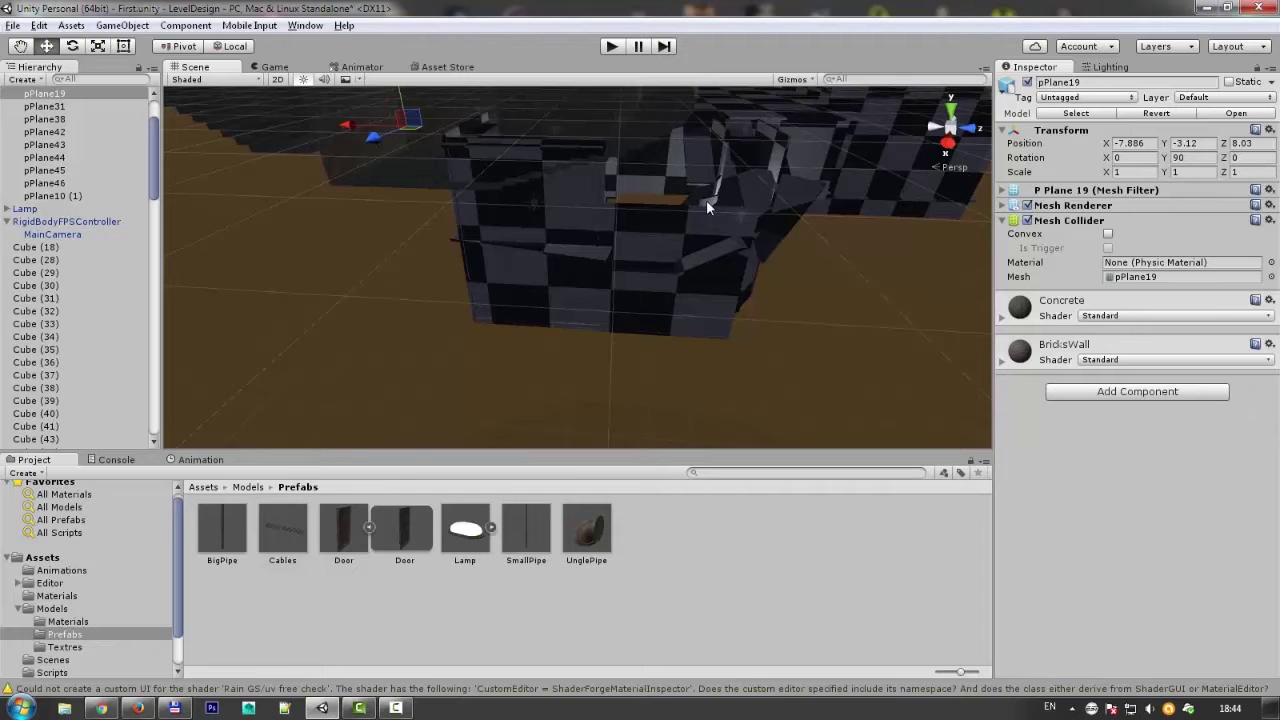
{"action": "mouse_move", "coordinate": [706, 200]}
{"action": "left_mouse_down", "text": "alt"}
{"action": "mouse_move", "coordinate": [672, 316]}
{"action": "mouse_move", "coordinate": [675, 227]}
{"action": "mouse_move", "coordinate": [633, 252]}
{"action": "left_mouse_up", "text": "alt"}
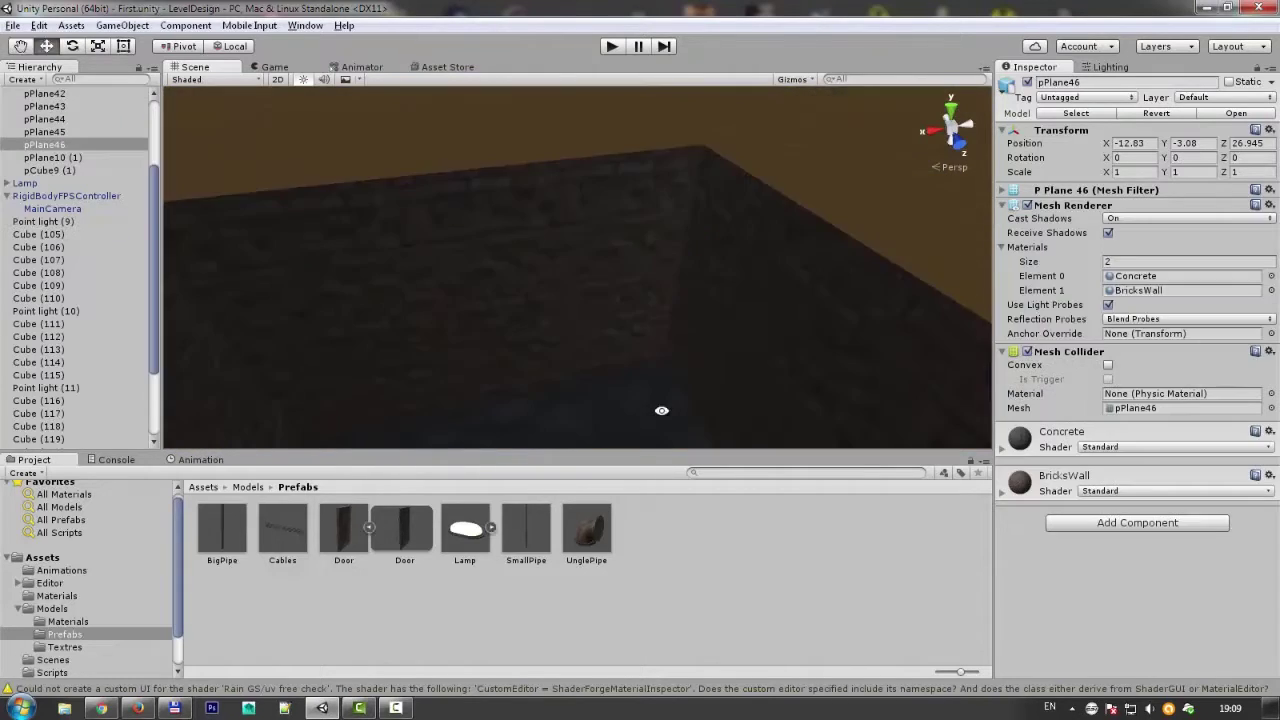
Place two Lamp prefabs, setting Lamp (2)'s Y rotation to 180.
{"action": "left_click_drag", "start_coordinate": [661, 410], "coordinate": [640, 395], "text": "alt"}
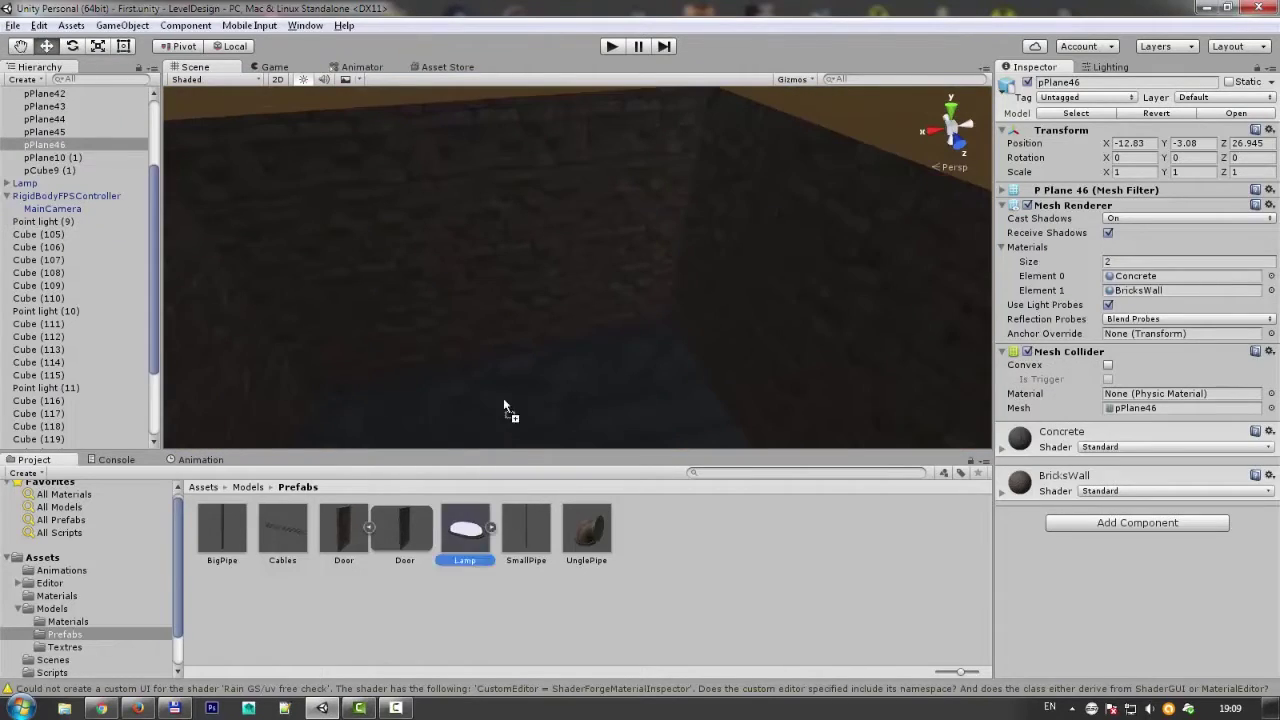
{"action": "left_click_drag", "start_coordinate": [465, 528], "coordinate": [478, 218]}
{"action": "key", "text": "f"}
{"action": "mouse_move", "coordinate": [544, 286]}
{"action": "left_mouse_down", "text": "alt"}
{"action": "mouse_move", "coordinate": [495, 528]}
{"action": "mouse_move", "coordinate": [955, 415]}
{"action": "left_mouse_up", "text": "alt"}
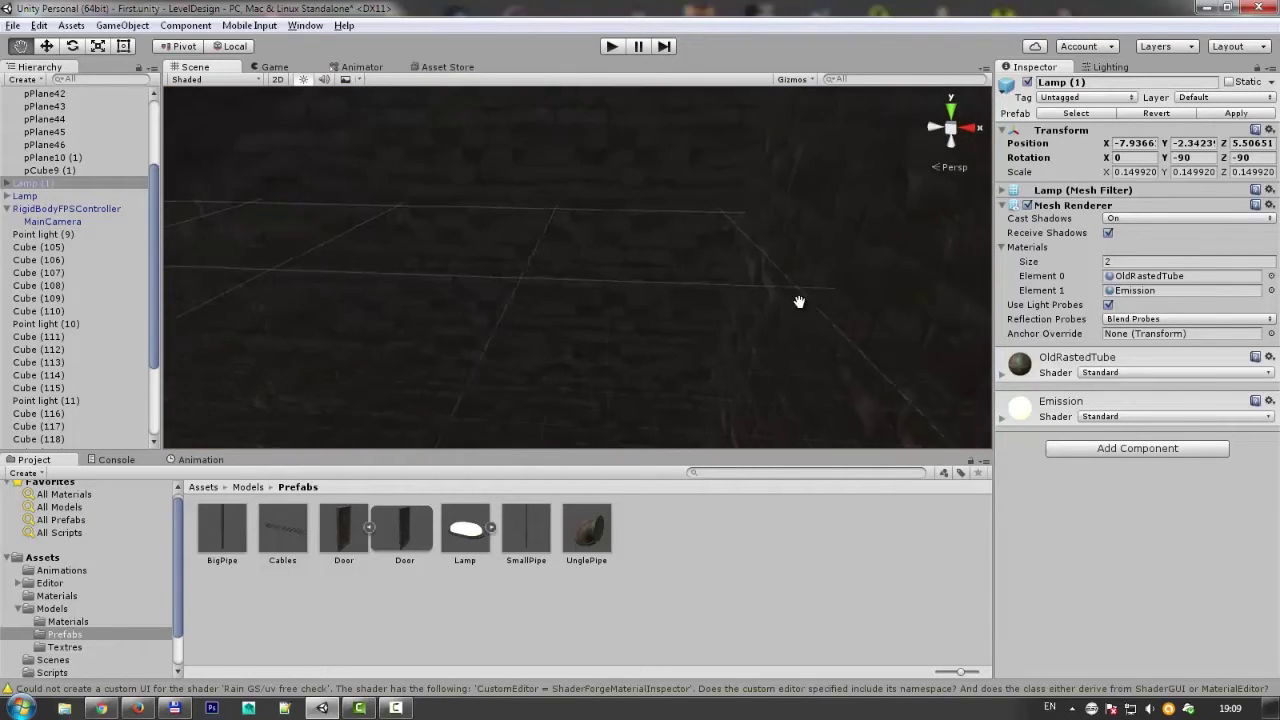
{"action": "left_click_drag", "start_coordinate": [465, 528], "coordinate": [641, 243]}
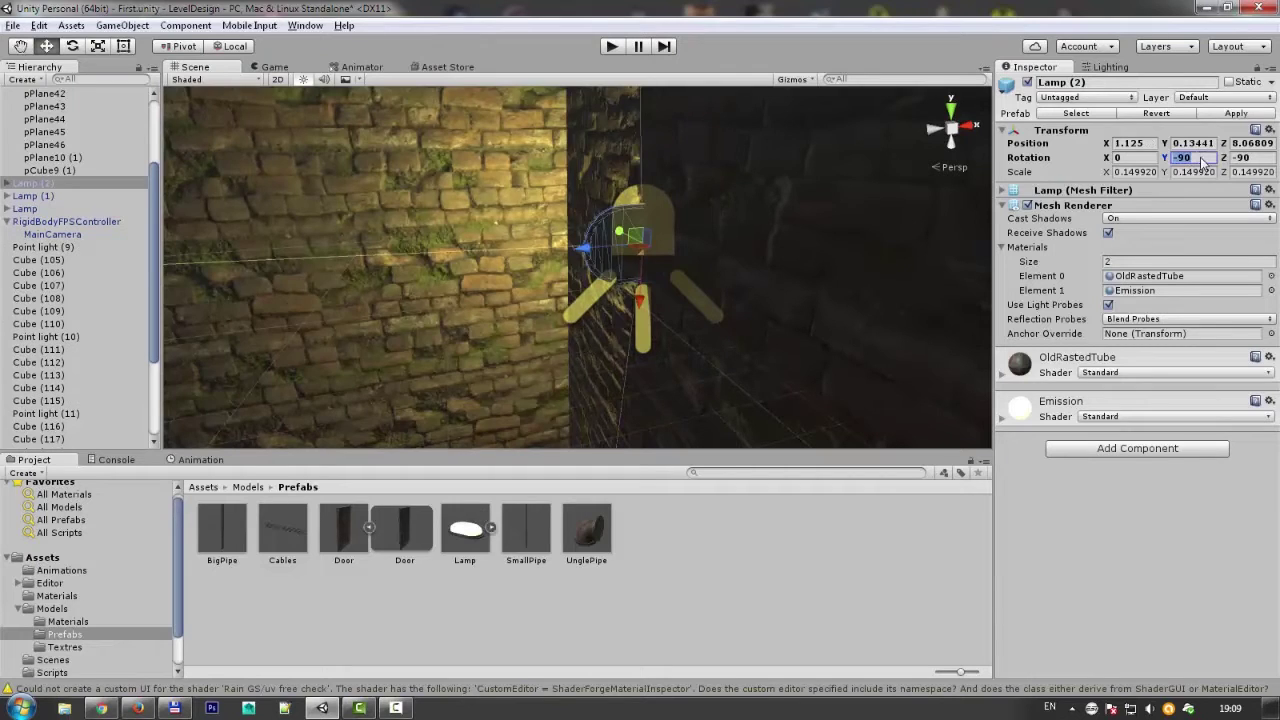
{"action": "type", "text": "0180"}
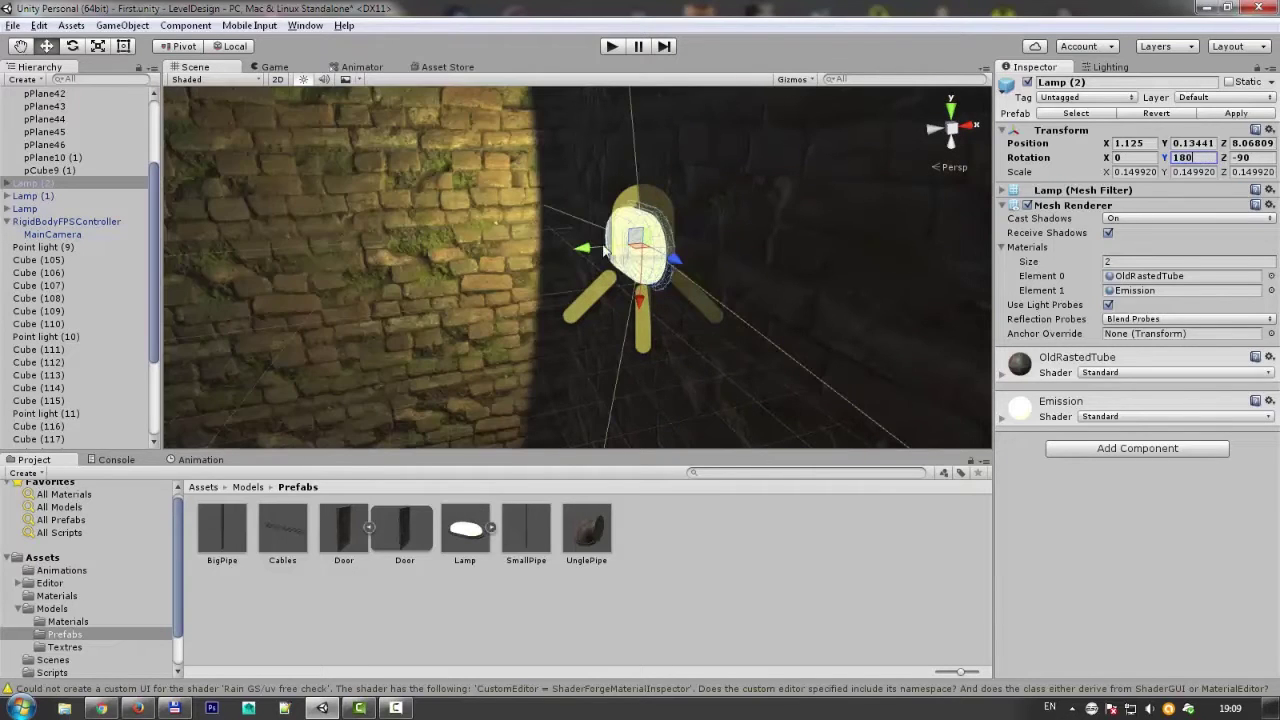
Set Lamp (2)'s Spotlight intensity to 1, then select Lamp (1).
{"action": "left_click_drag", "start_coordinate": [604, 250], "coordinate": [645, 259], "text": "alt"}
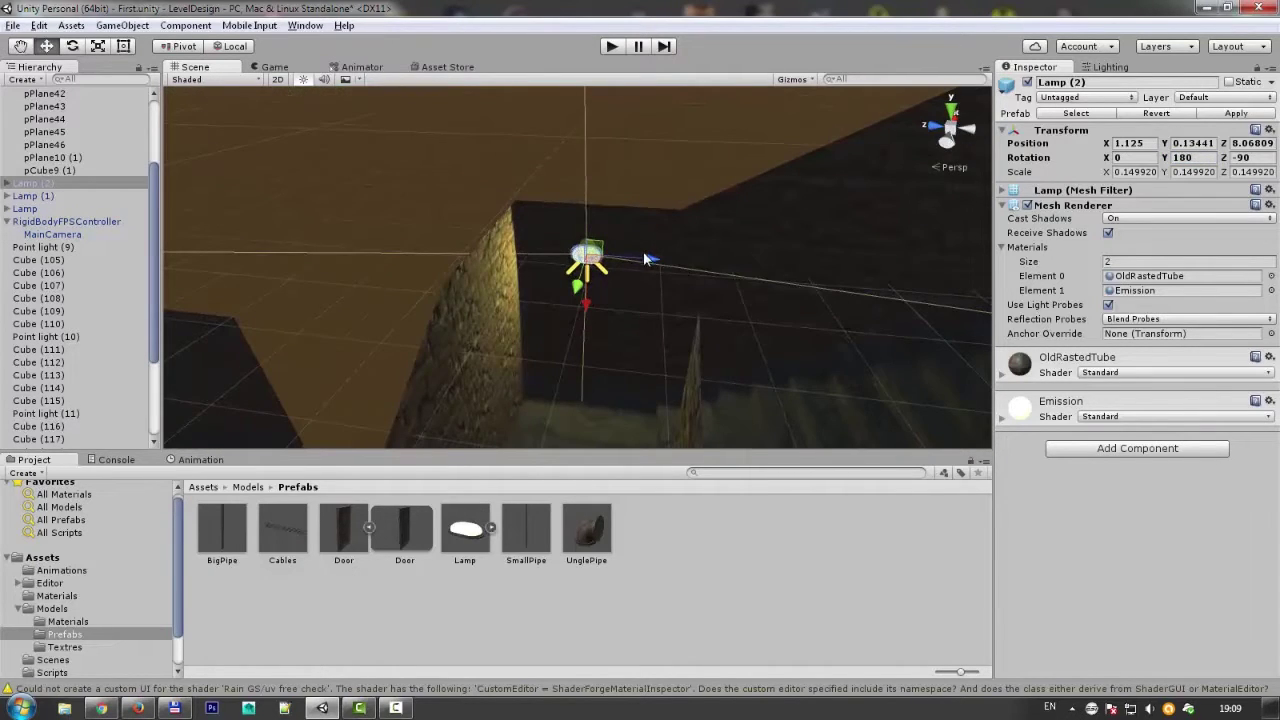
{"action": "left_click_drag", "start_coordinate": [595, 268], "coordinate": [1200, 247], "text": "alt"}
{"action": "left_click", "coordinate": [7, 184]}
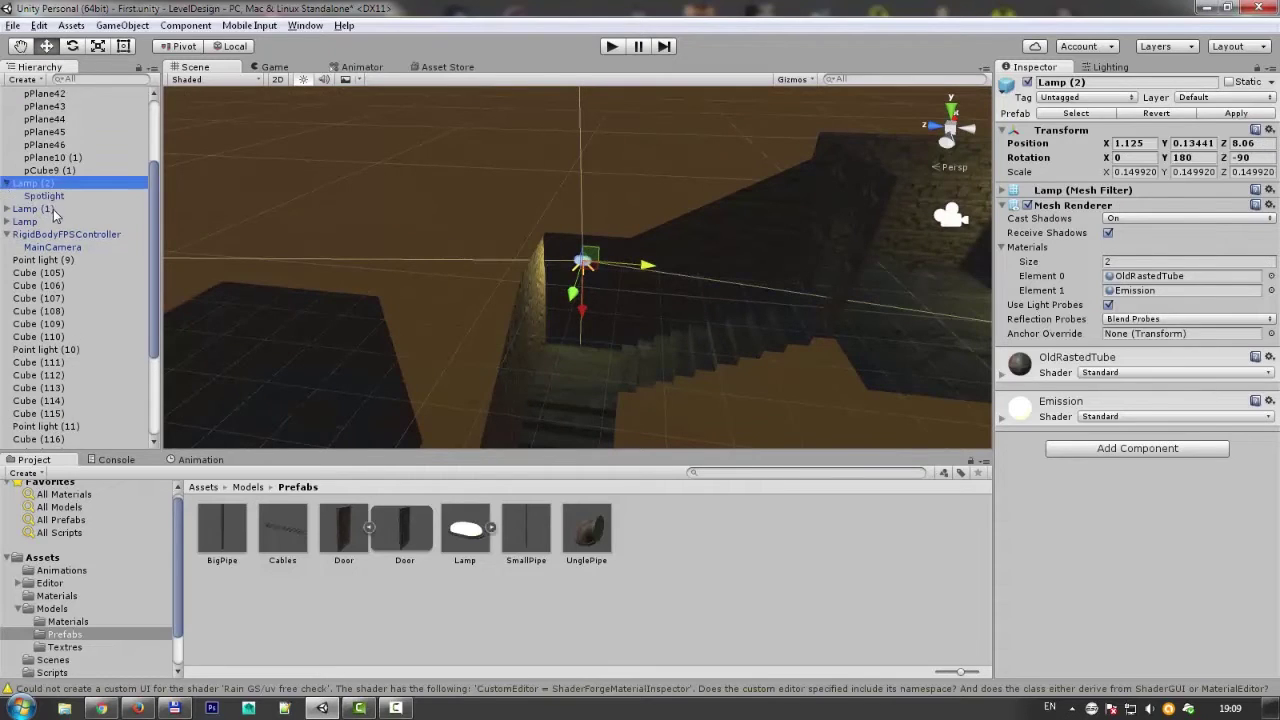
{"action": "left_click", "coordinate": [75, 198]}
{"action": "type", "text": "1"}
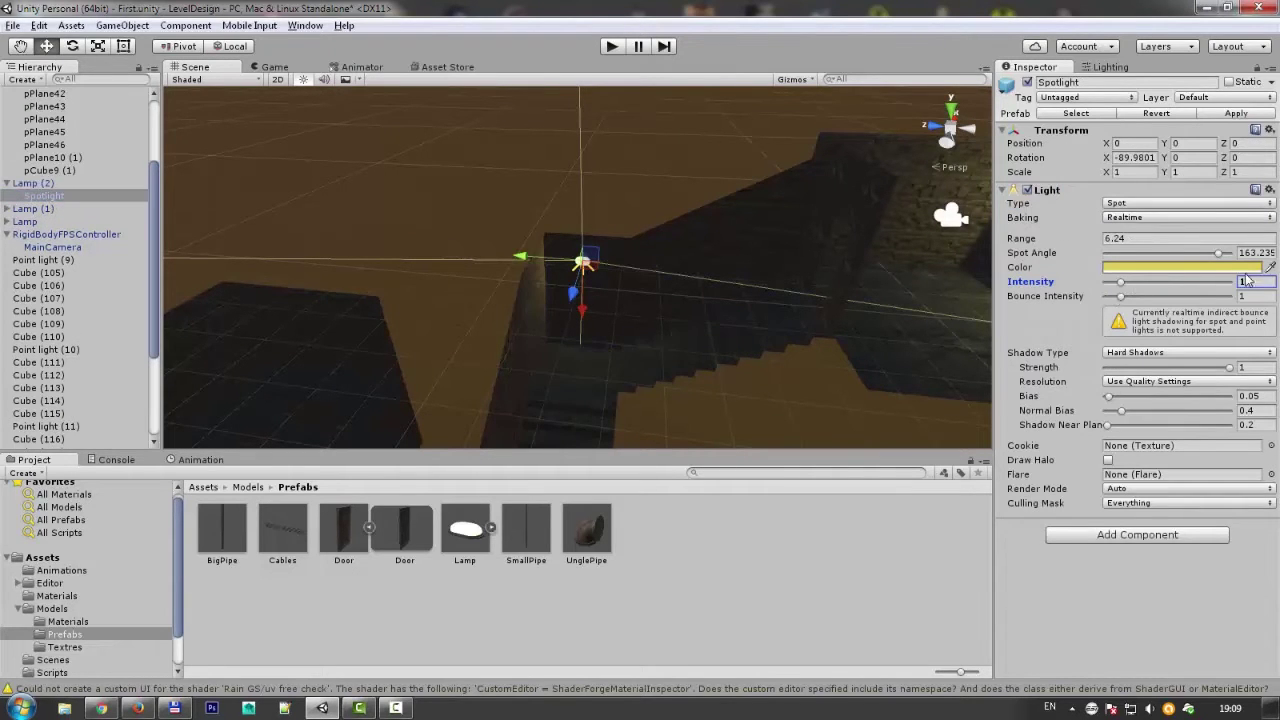
{"action": "mouse_move", "coordinate": [693, 332]}
{"action": "left_mouse_down", "text": "alt"}
{"action": "mouse_move", "coordinate": [808, 281]}
{"action": "mouse_move", "coordinate": [958, 411]}
{"action": "left_mouse_up", "text": "alt"}
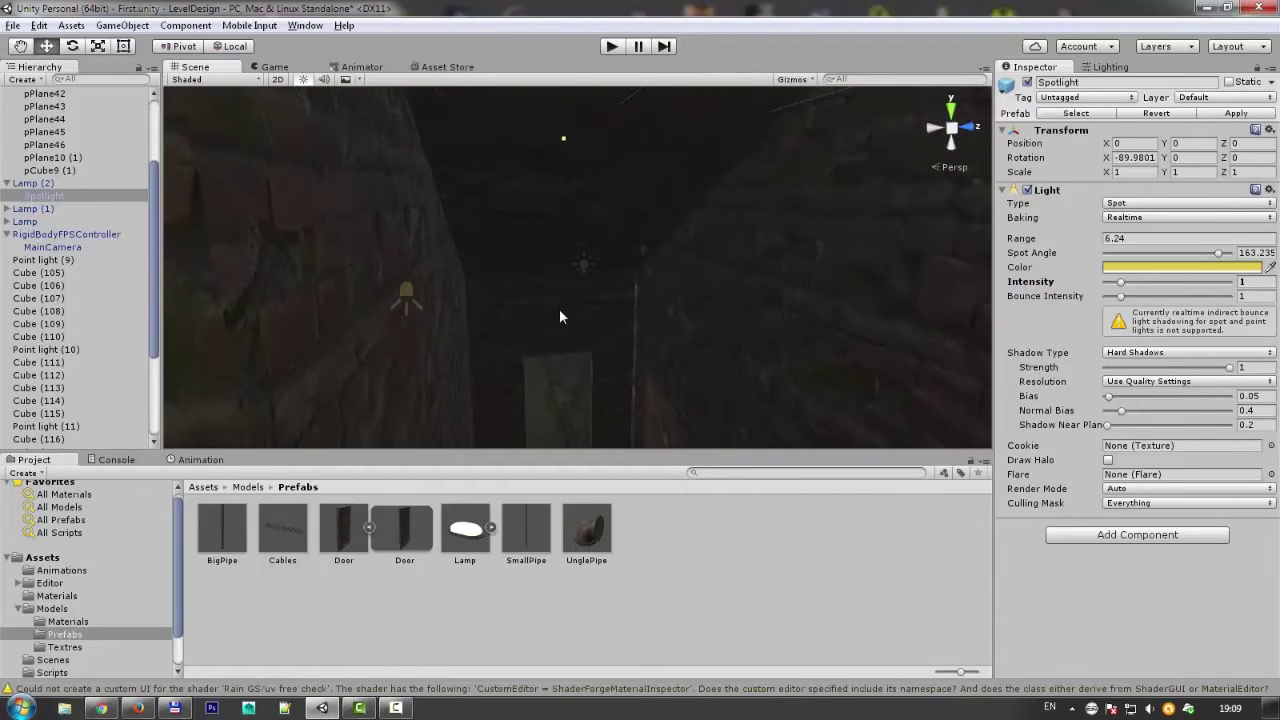
{"action": "left_click", "coordinate": [561, 308]}
{"action": "mouse_move", "coordinate": [600, 306]}
{"action": "left_mouse_down", "text": "alt"}
{"action": "mouse_move", "coordinate": [650, 190]}
{"action": "mouse_move", "coordinate": [700, 177]}
{"action": "mouse_move", "coordinate": [660, 257]}
{"action": "mouse_move", "coordinate": [749, 260]}
{"action": "mouse_move", "coordinate": [360, 297]}
{"action": "mouse_move", "coordinate": [600, 263]}
{"action": "mouse_move", "coordinate": [606, 289]}
{"action": "mouse_move", "coordinate": [380, 249]}
{"action": "mouse_move", "coordinate": [475, 262]}
{"action": "left_mouse_up", "text": "alt"}
{"action": "left_click", "coordinate": [438, 228]}
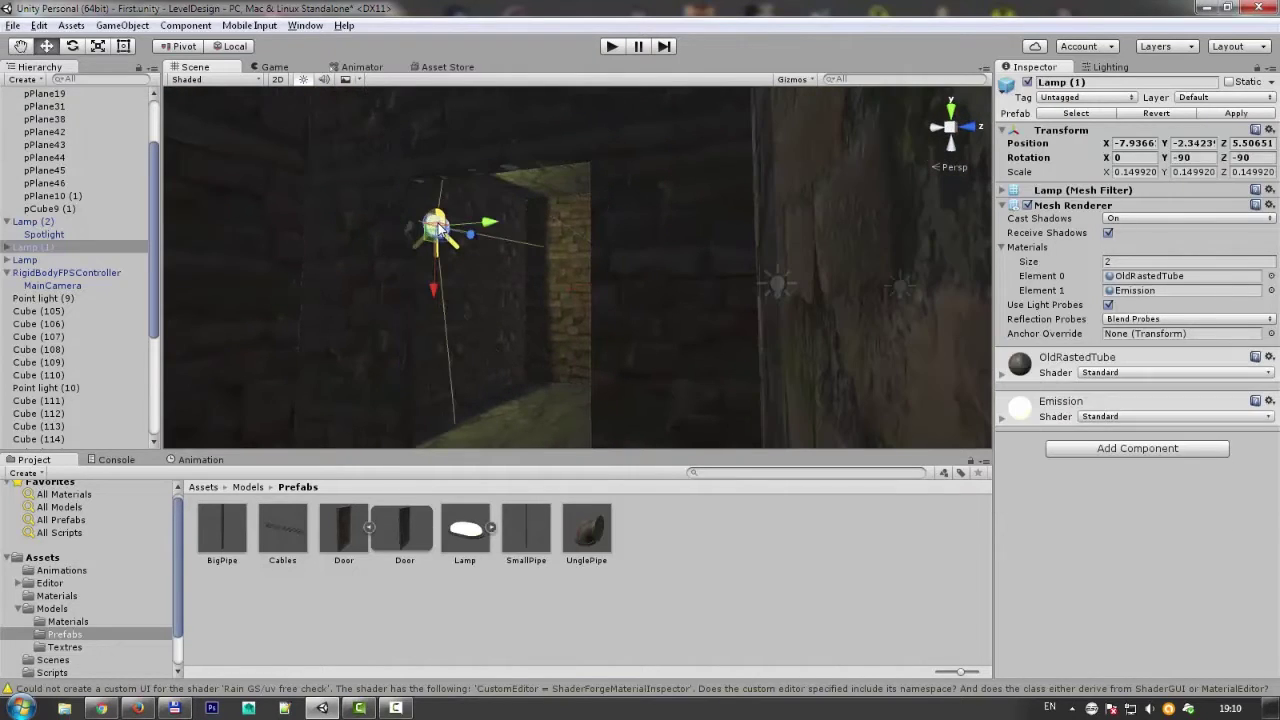
Keep Blend Probes reflections and review the Deferred shader in Graphics settings without changes.
{"action": "left_click", "coordinate": [1166, 320]}
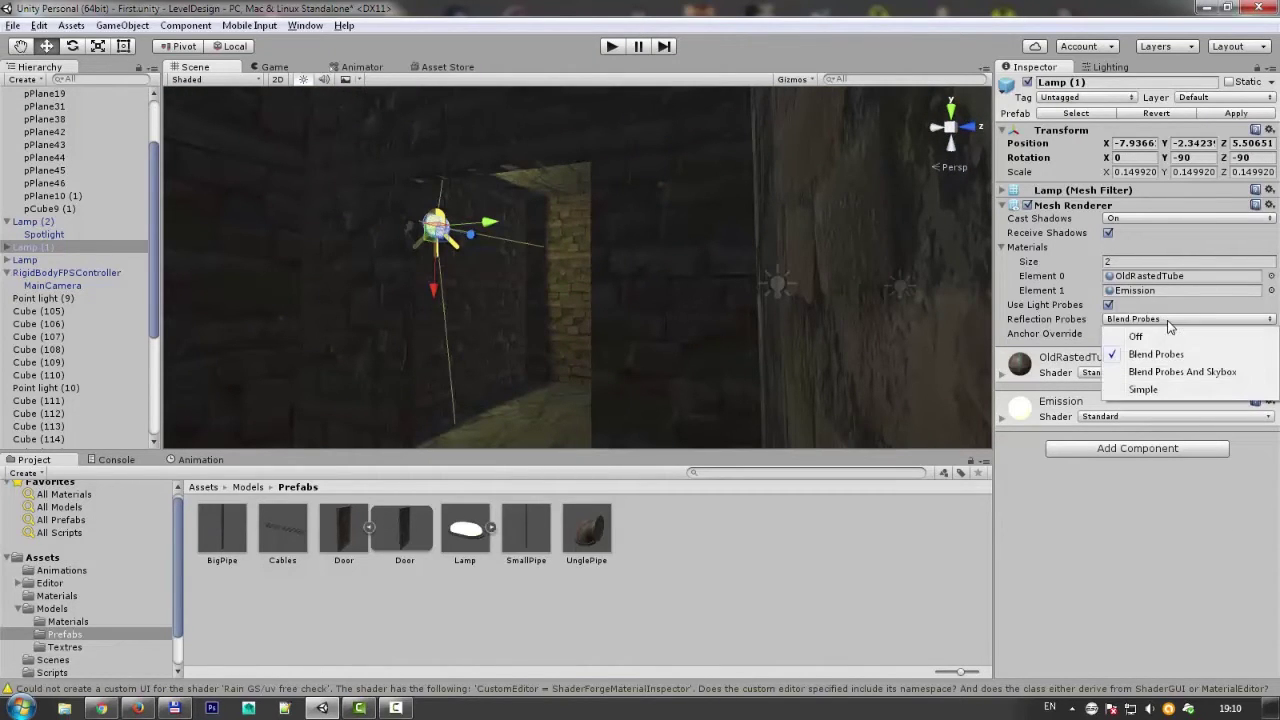
{"action": "left_click", "coordinate": [1172, 352]}
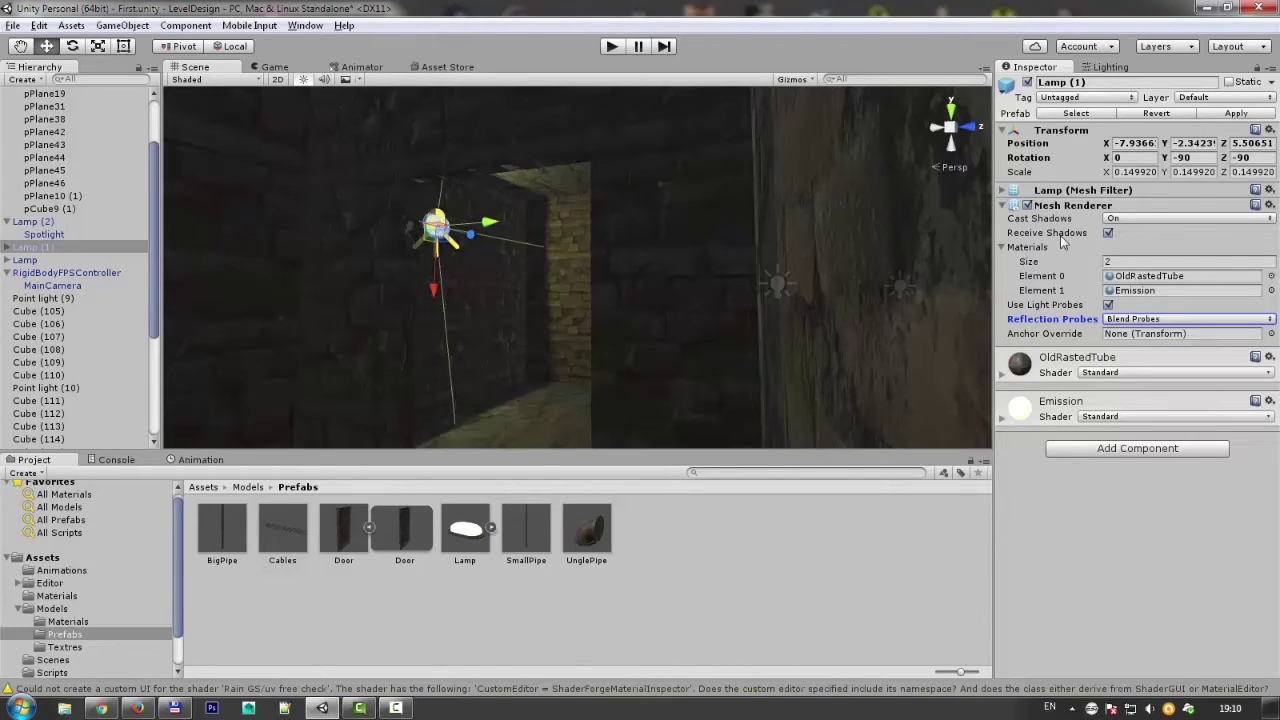
{"action": "left_click", "coordinate": [39, 25]}
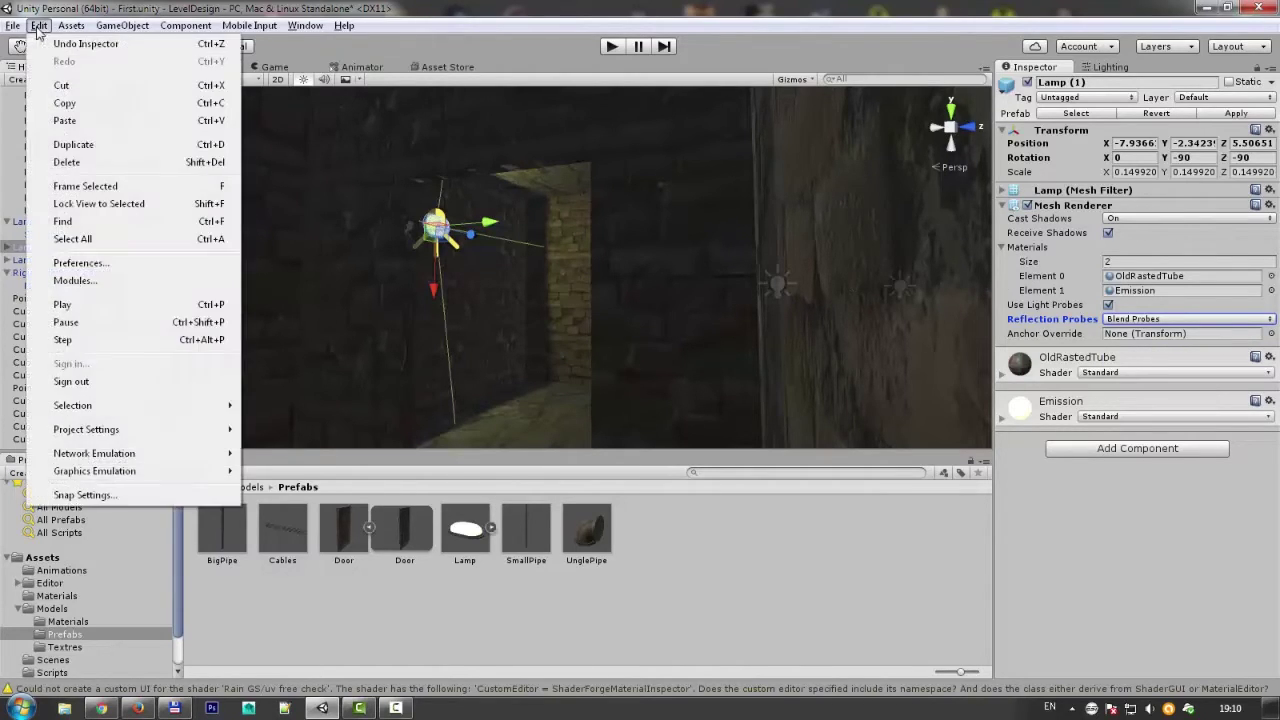
{"action": "mouse_move", "coordinate": [138, 456]}
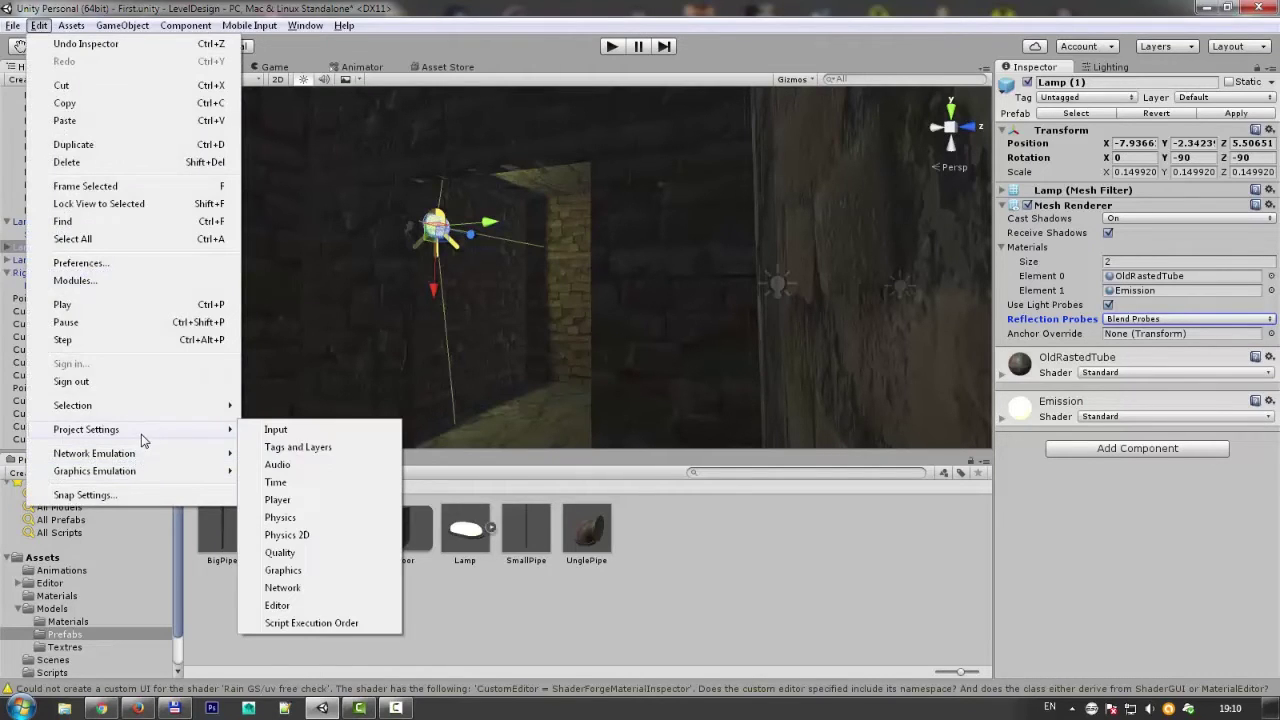
{"action": "left_click", "coordinate": [283, 570]}
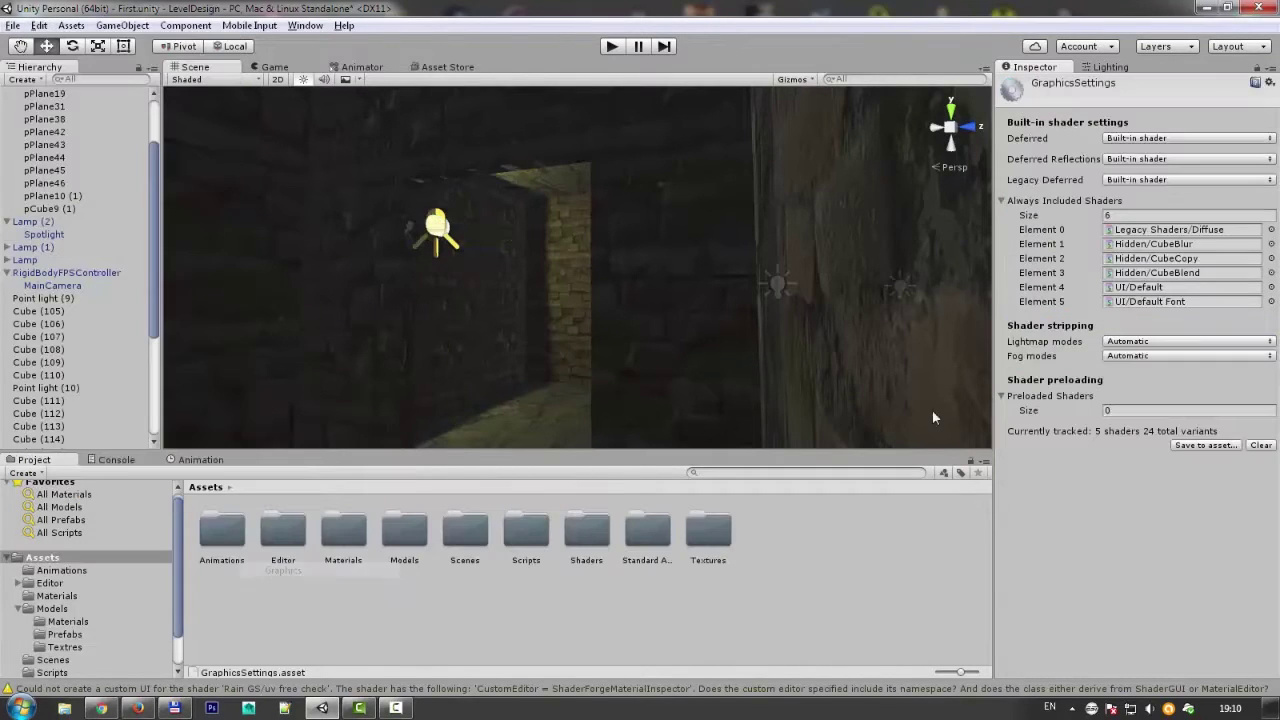
{"action": "left_click", "coordinate": [1184, 137]}
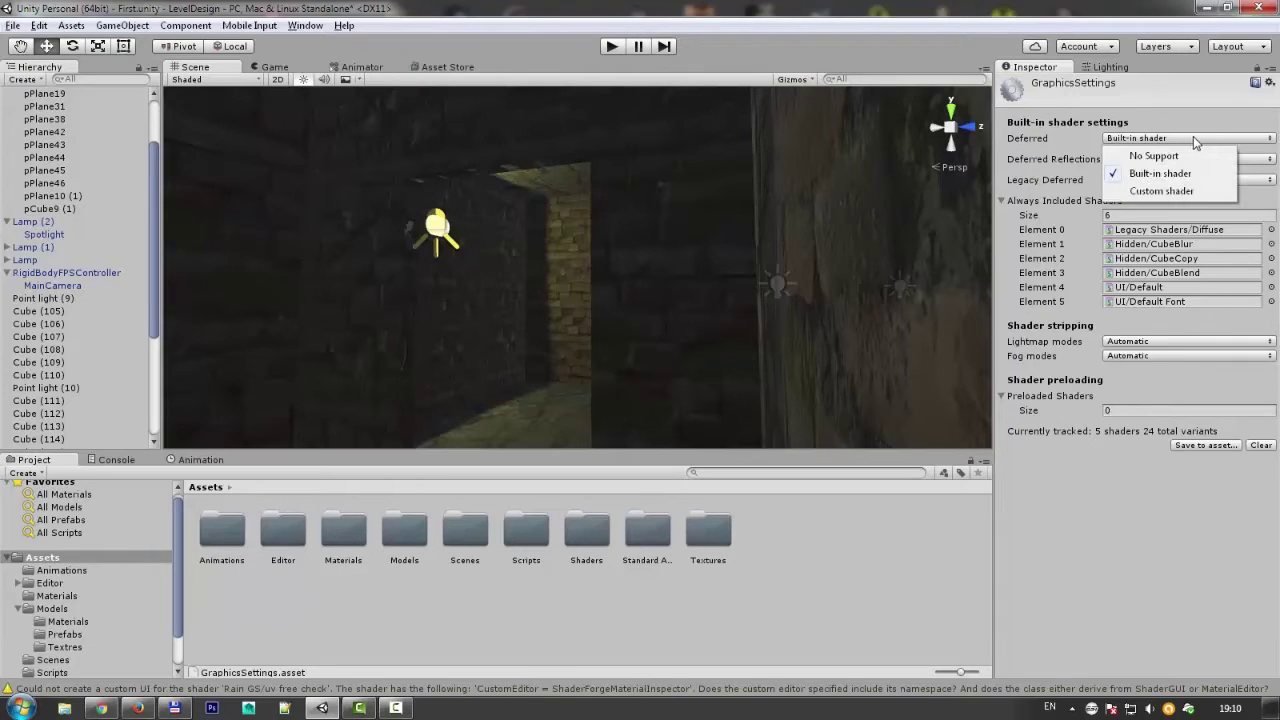
{"action": "left_click", "coordinate": [314, 228]}
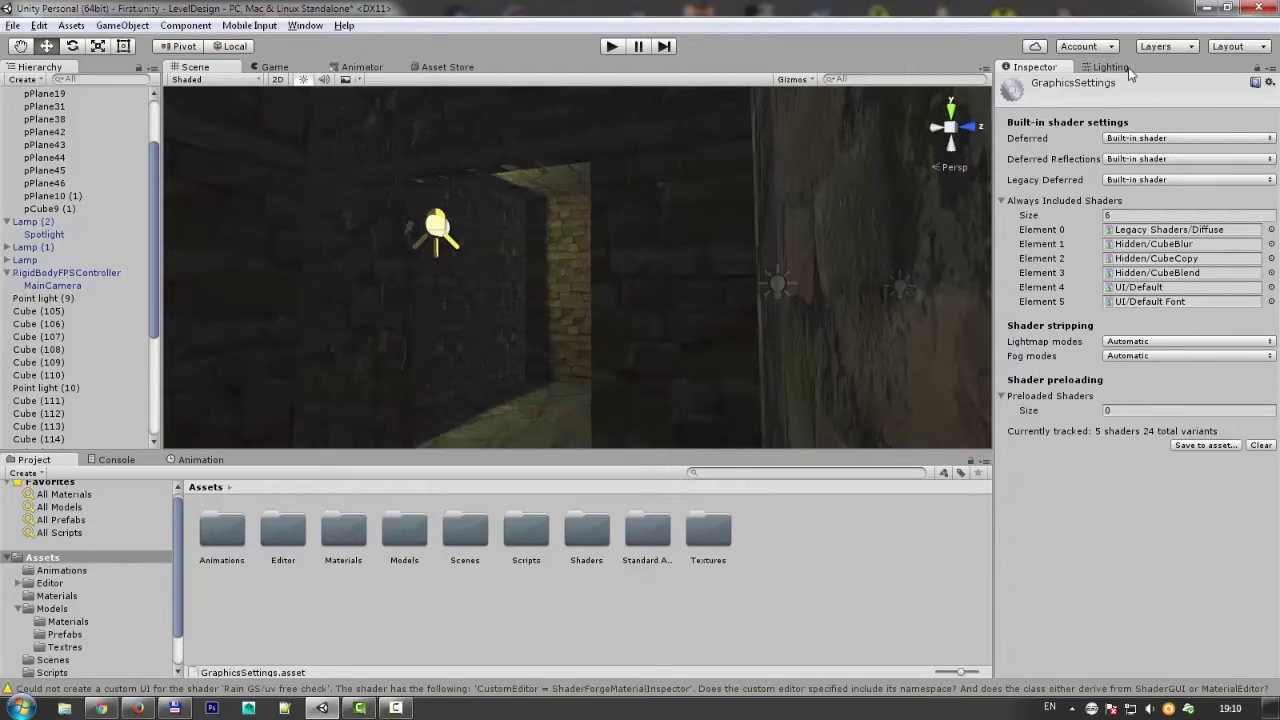
Review the Lighting settings down to the Lightmaps section.
{"action": "left_click", "coordinate": [1110, 67]}
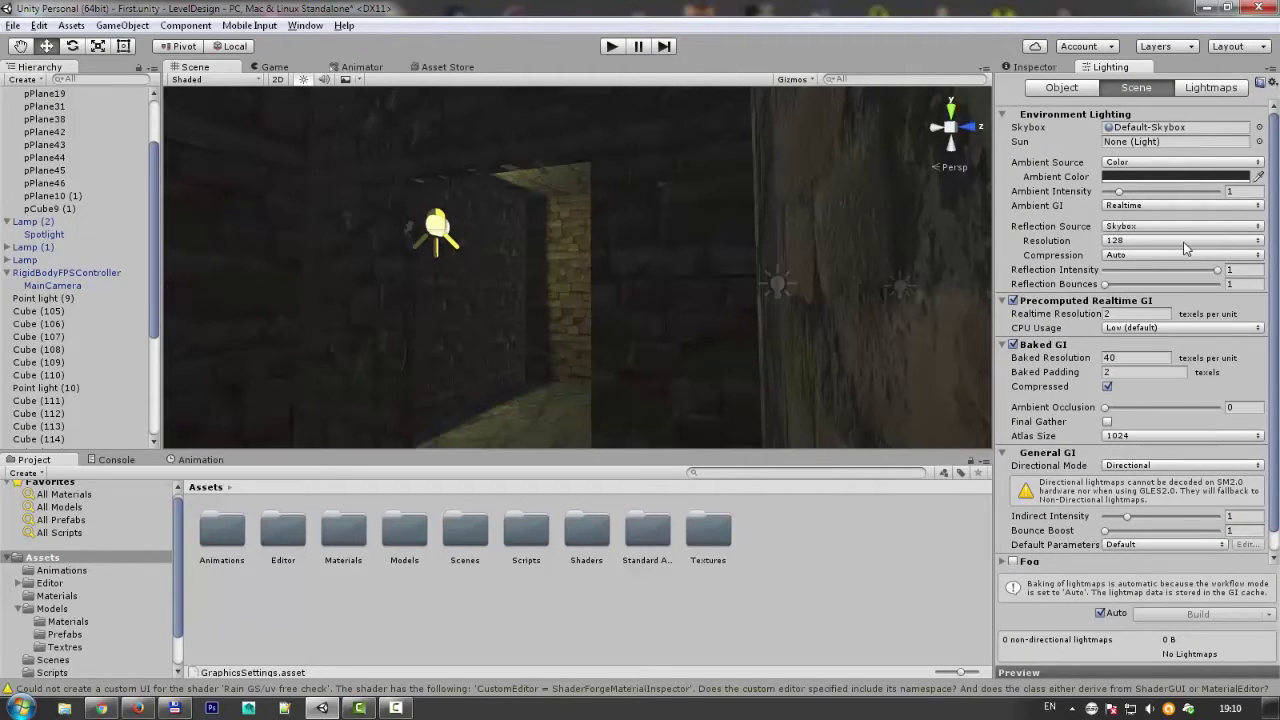
{"action": "left_click_drag", "start_coordinate": [1274, 336], "coordinate": [1277, 453]}
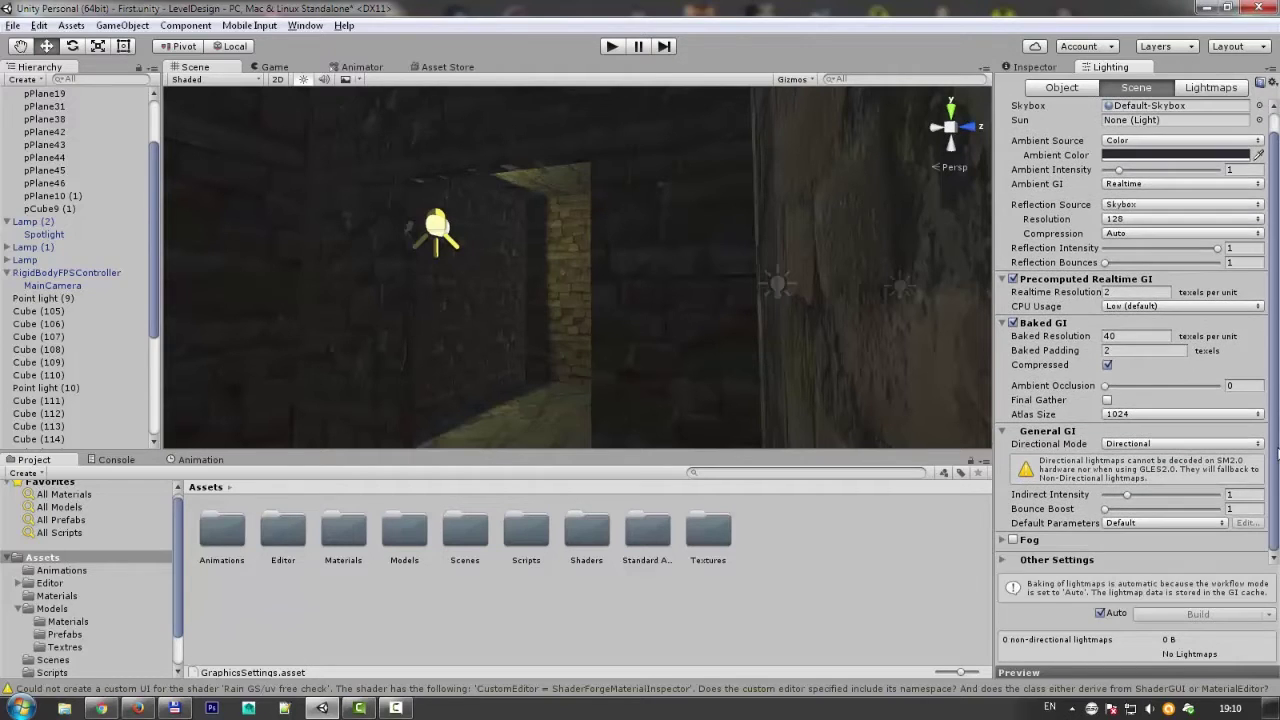
{"action": "left_click", "coordinate": [1192, 91]}
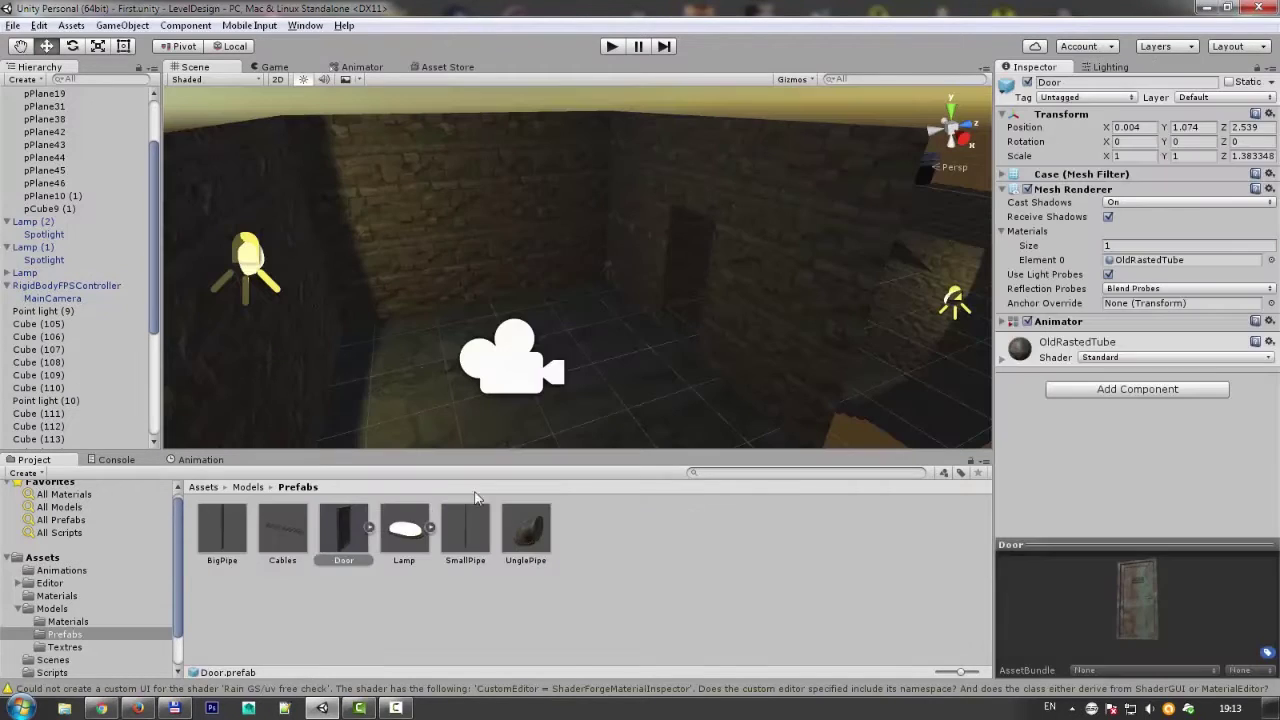
Place the Door prefab and fit it against the brick wall.
{"action": "left_click_drag", "start_coordinate": [647, 357], "coordinate": [650, 358]}
{"action": "key", "text": "f"}
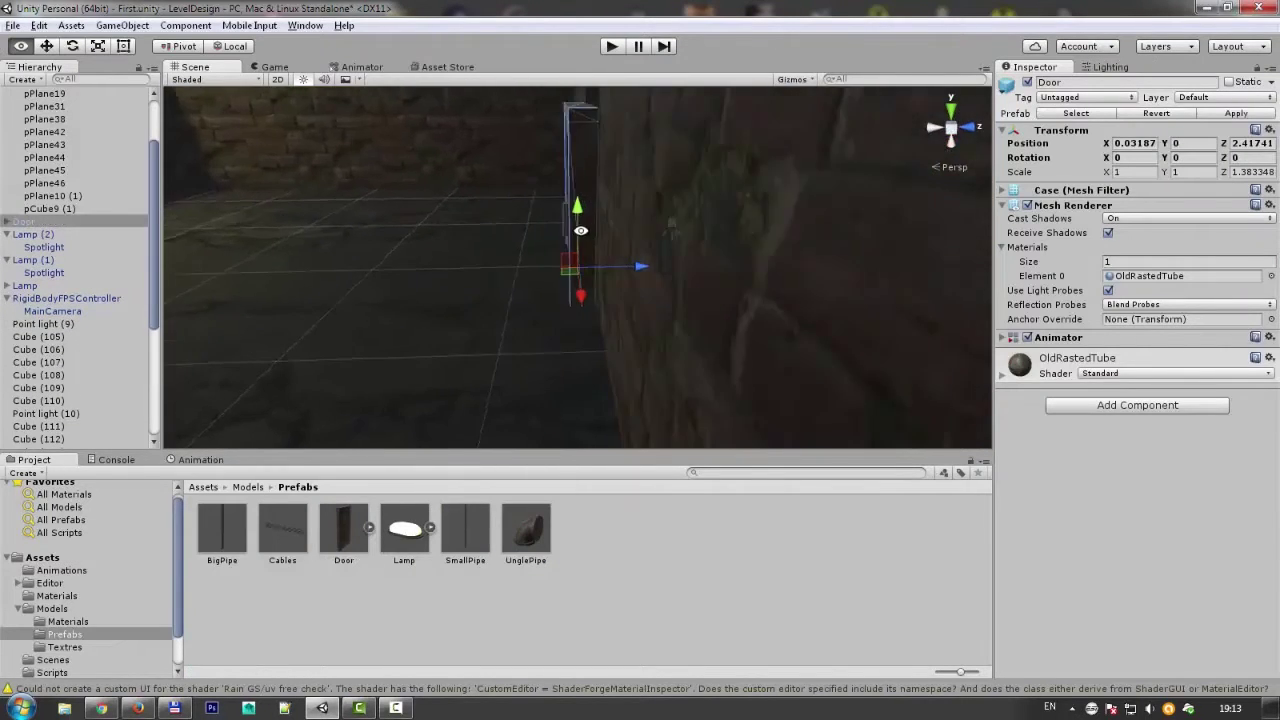
{"action": "mouse_move", "coordinate": [649, 266]}
{"action": "left_mouse_down"}
{"action": "mouse_move", "coordinate": [661, 267]}
{"action": "mouse_move", "coordinate": [566, 311]}
{"action": "mouse_move", "coordinate": [544, 186]}
{"action": "mouse_move", "coordinate": [743, 333]}
{"action": "left_mouse_up"}
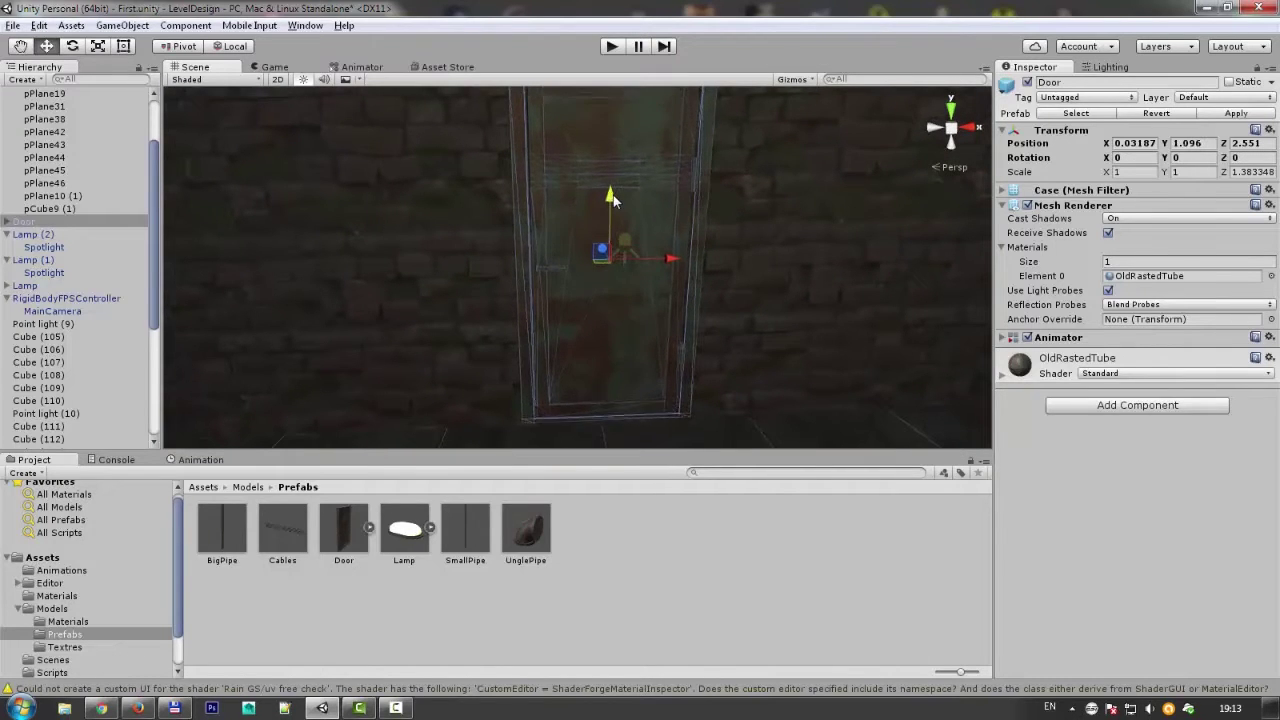
{"action": "left_click_drag", "start_coordinate": [617, 206], "coordinate": [800, 301], "text": "alt"}
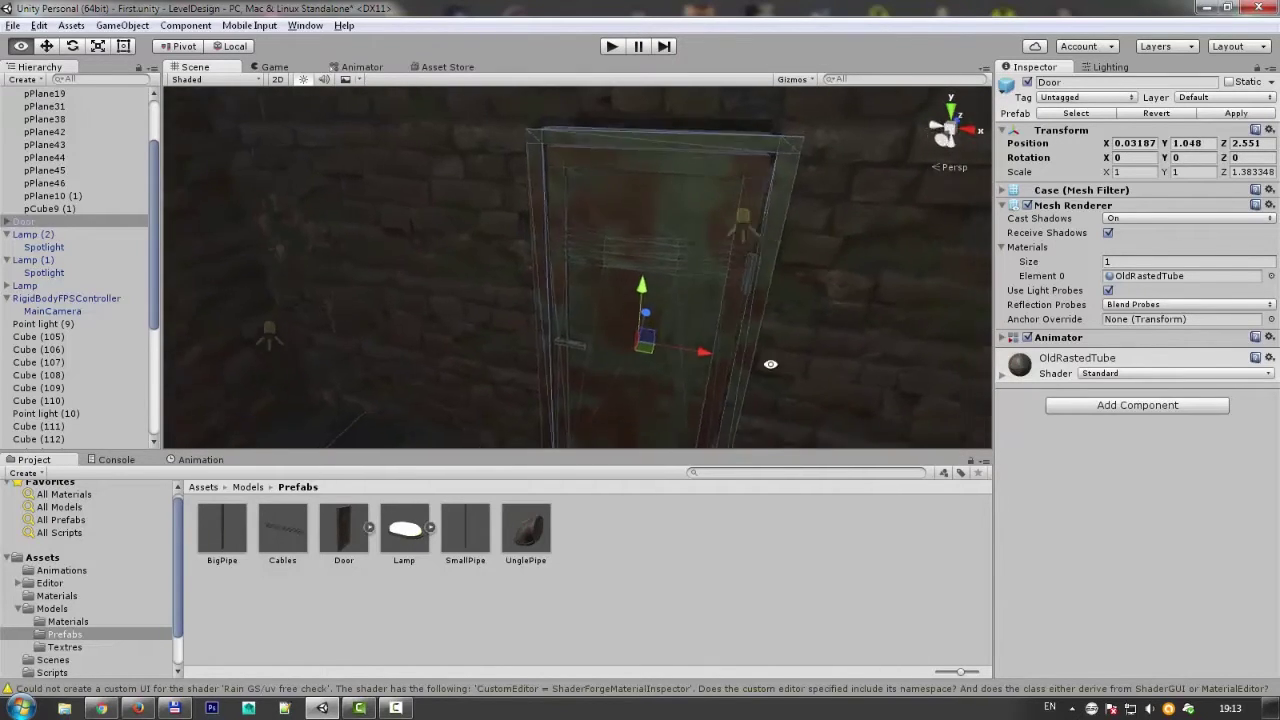
{"action": "mouse_move", "coordinate": [800, 301]}
{"action": "left_mouse_down", "text": "alt"}
{"action": "mouse_move", "coordinate": [626, 437]}
{"action": "mouse_move", "coordinate": [793, 385]}
{"action": "mouse_move", "coordinate": [680, 346]}
{"action": "mouse_move", "coordinate": [233, 530]}
{"action": "left_mouse_up", "text": "alt"}
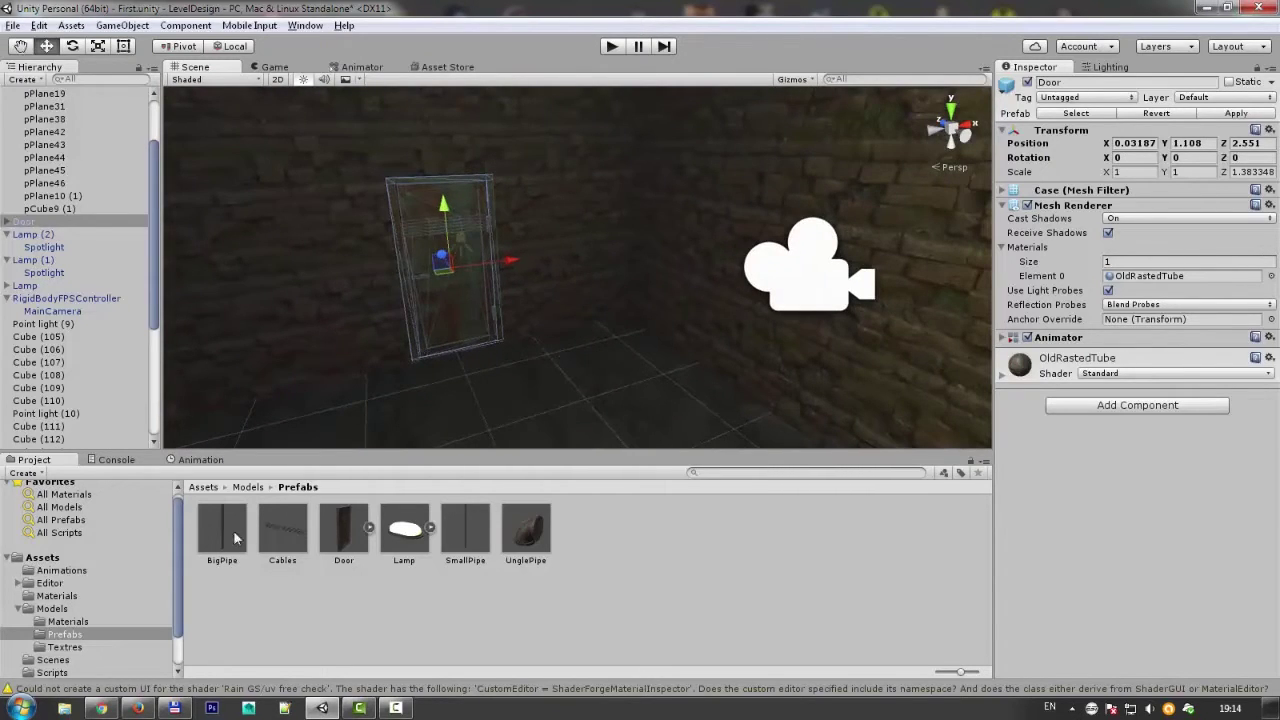
Stand a BigPipe upright beside the door at X 2.12671, Y 1.656, Z 2.2.
{"action": "left_click", "coordinate": [626, 345]}
{"action": "mouse_move", "coordinate": [626, 345]}
{"action": "left_mouse_down", "text": "alt"}
{"action": "mouse_move", "coordinate": [643, 225]}
{"action": "mouse_move", "coordinate": [615, 291]}
{"action": "mouse_move", "coordinate": [689, 274]}
{"action": "mouse_move", "coordinate": [586, 293]}
{"action": "mouse_move", "coordinate": [517, 253]}
{"action": "left_mouse_up", "text": "alt"}
{"action": "left_click", "coordinate": [574, 263]}
Reposition the BigPipe and lay a SmallPipe along the floor against the wall.
{"action": "left_click", "coordinate": [586, 293]}
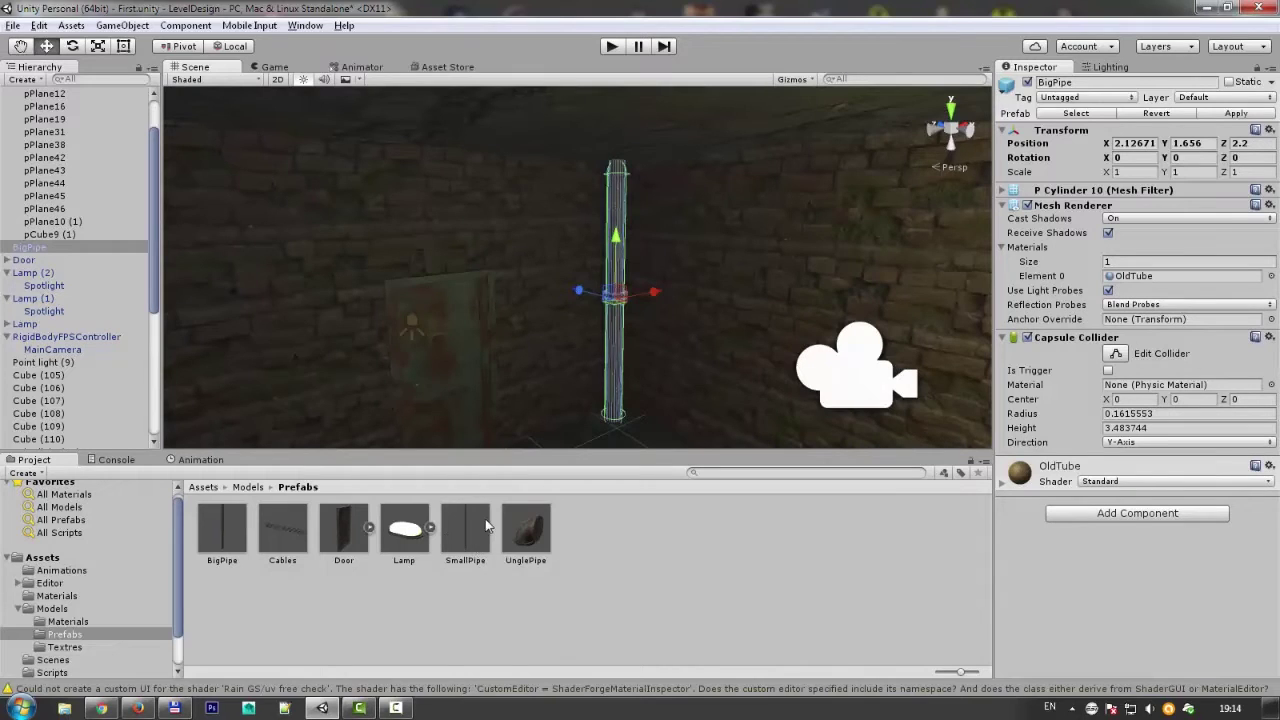
{"action": "left_click_drag", "start_coordinate": [637, 357], "coordinate": [636, 278], "text": "alt"}
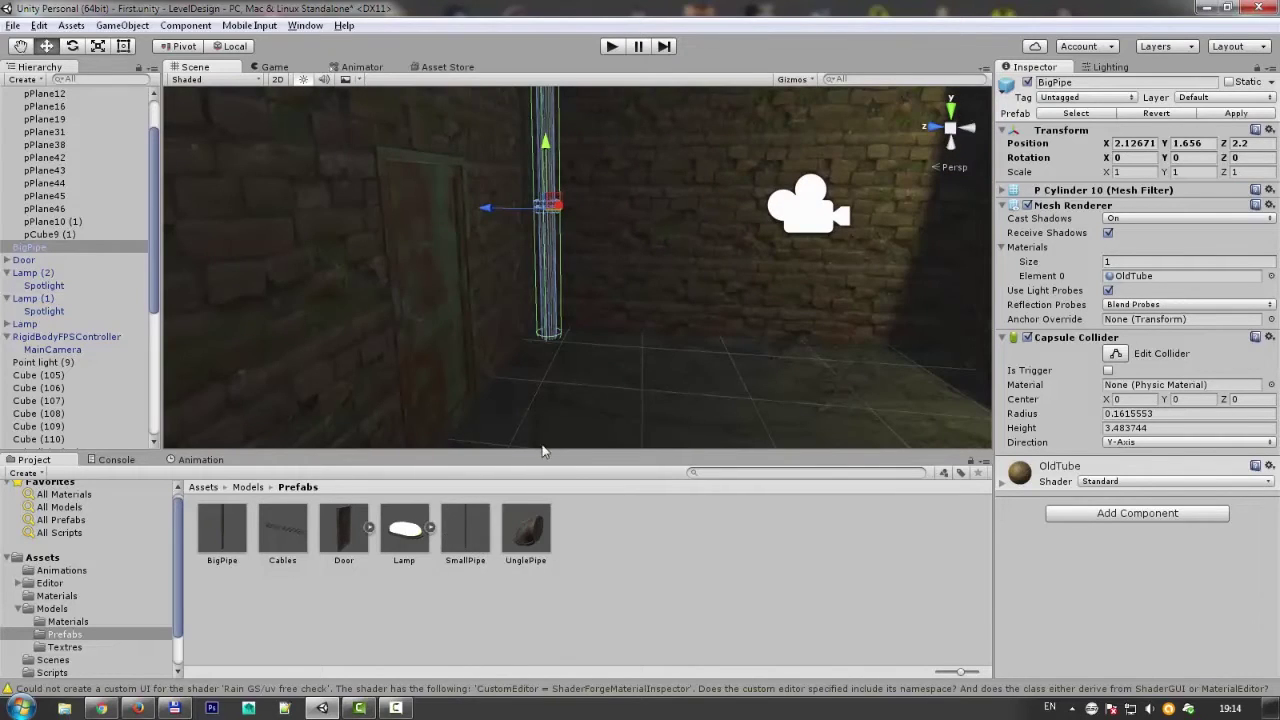
{"action": "left_click_drag", "start_coordinate": [600, 449], "coordinate": [495, 478], "text": "alt"}
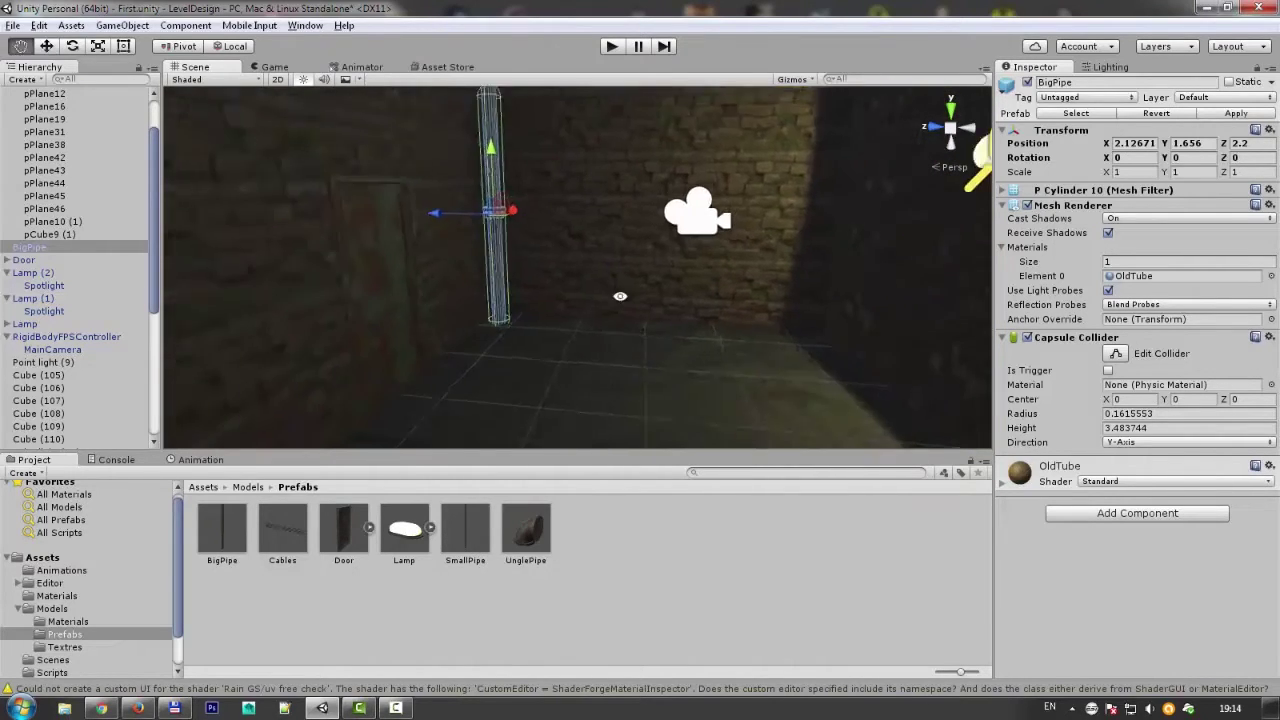
{"action": "left_click_drag", "start_coordinate": [592, 316], "coordinate": [643, 337]}
{"action": "mouse_move", "coordinate": [535, 318]}
{"action": "left_mouse_down", "text": "alt"}
{"action": "mouse_move", "coordinate": [583, 301]}
{"action": "mouse_move", "coordinate": [393, 226]}
{"action": "left_mouse_up", "text": "alt"}
{"action": "left_click_drag", "start_coordinate": [624, 272], "coordinate": [612, 272]}
{"action": "left_click_drag", "start_coordinate": [612, 272], "coordinate": [752, 319], "text": "alt"}
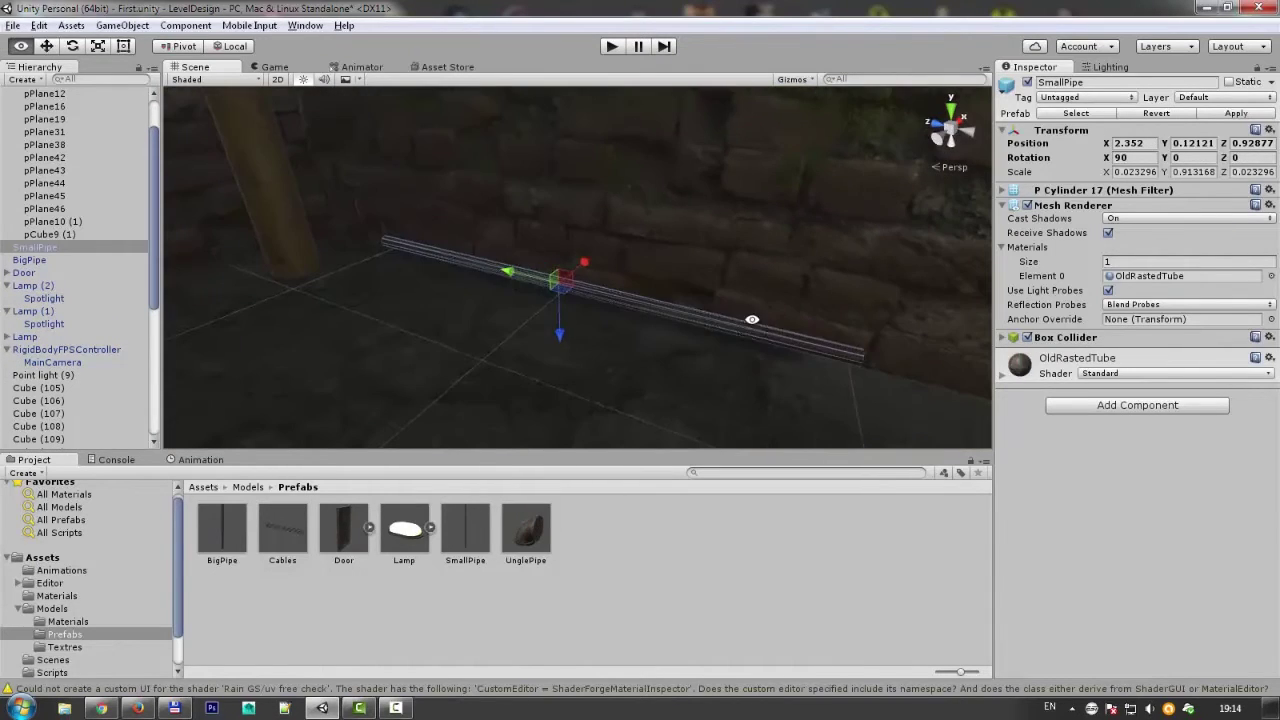
{"action": "left_click_drag", "start_coordinate": [385, 228], "coordinate": [547, 252], "text": "alt"}
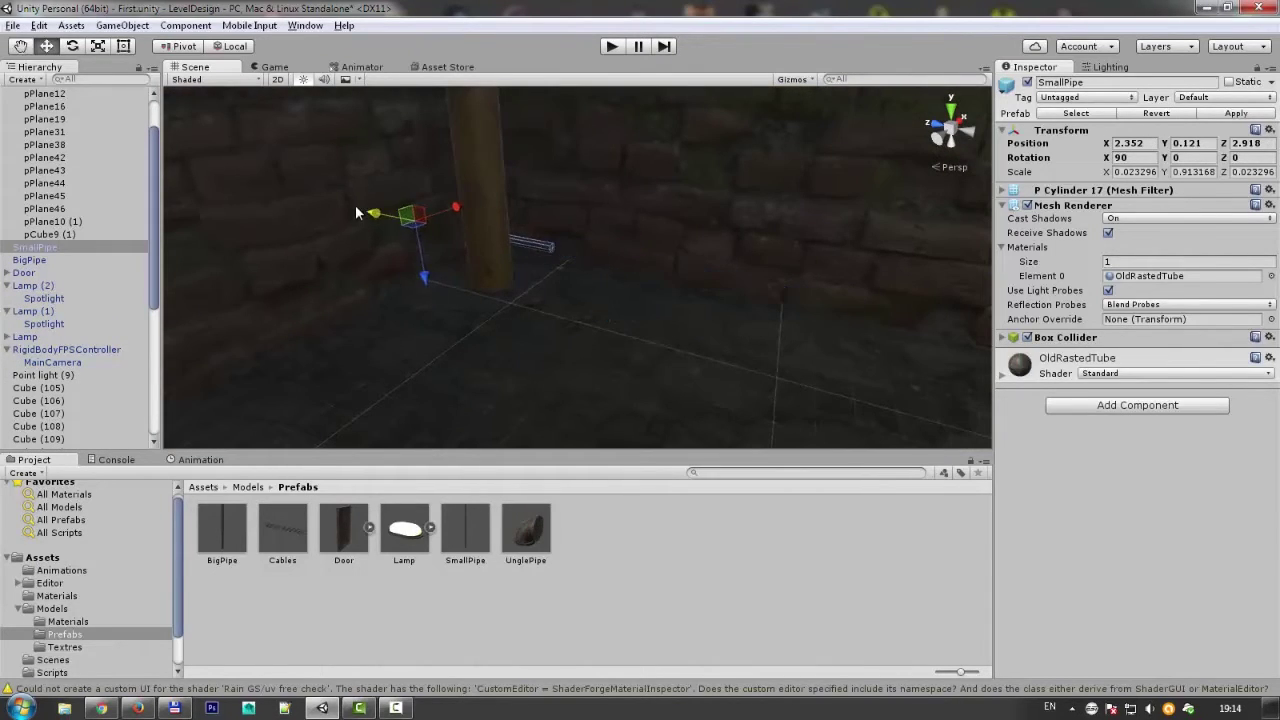
{"action": "left_click_drag", "start_coordinate": [355, 213], "coordinate": [356, 216]}
{"action": "left_click_drag", "start_coordinate": [356, 216], "coordinate": [338, 326], "text": "alt"}
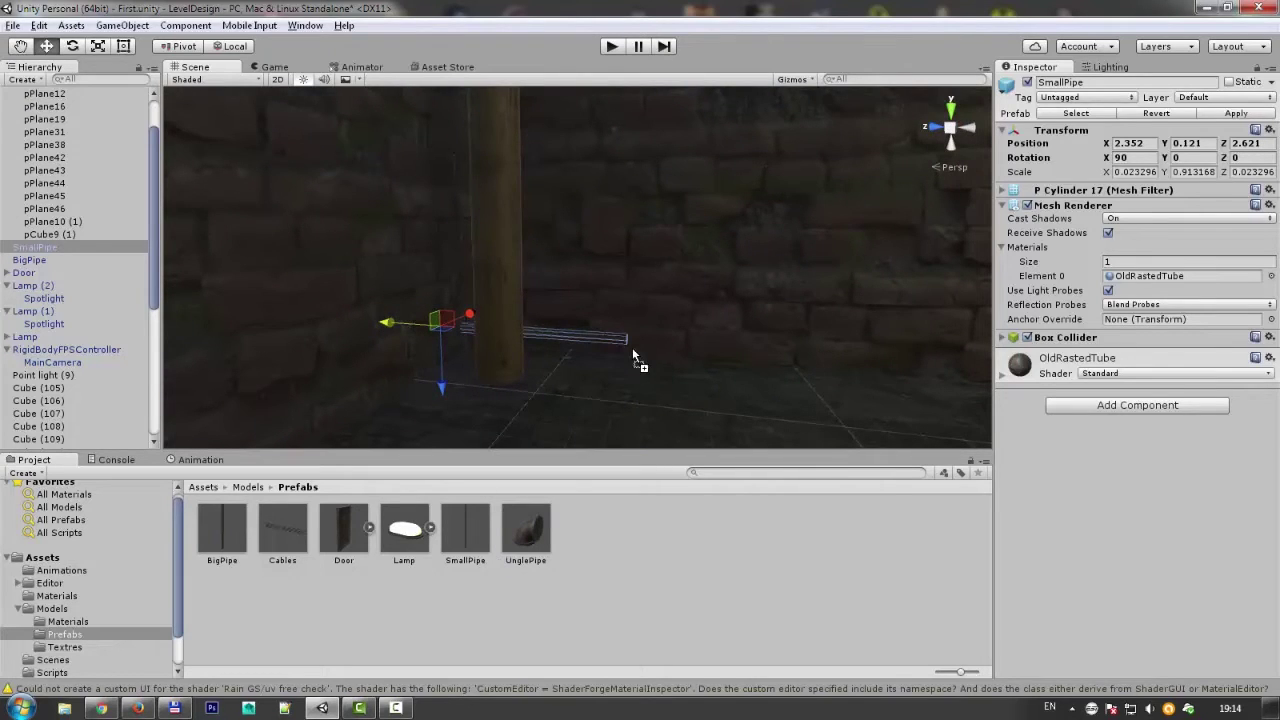
Join an upright UnglePipe bend to the small pipe's end with Rotation X 0.
{"action": "mouse_move", "coordinate": [686, 396]}
{"action": "left_mouse_down", "text": "alt"}
{"action": "mouse_move", "coordinate": [495, 329]}
{"action": "mouse_move", "coordinate": [634, 336]}
{"action": "left_mouse_up", "text": "alt"}
{"action": "left_click_drag", "start_coordinate": [552, 204], "coordinate": [648, 195]}
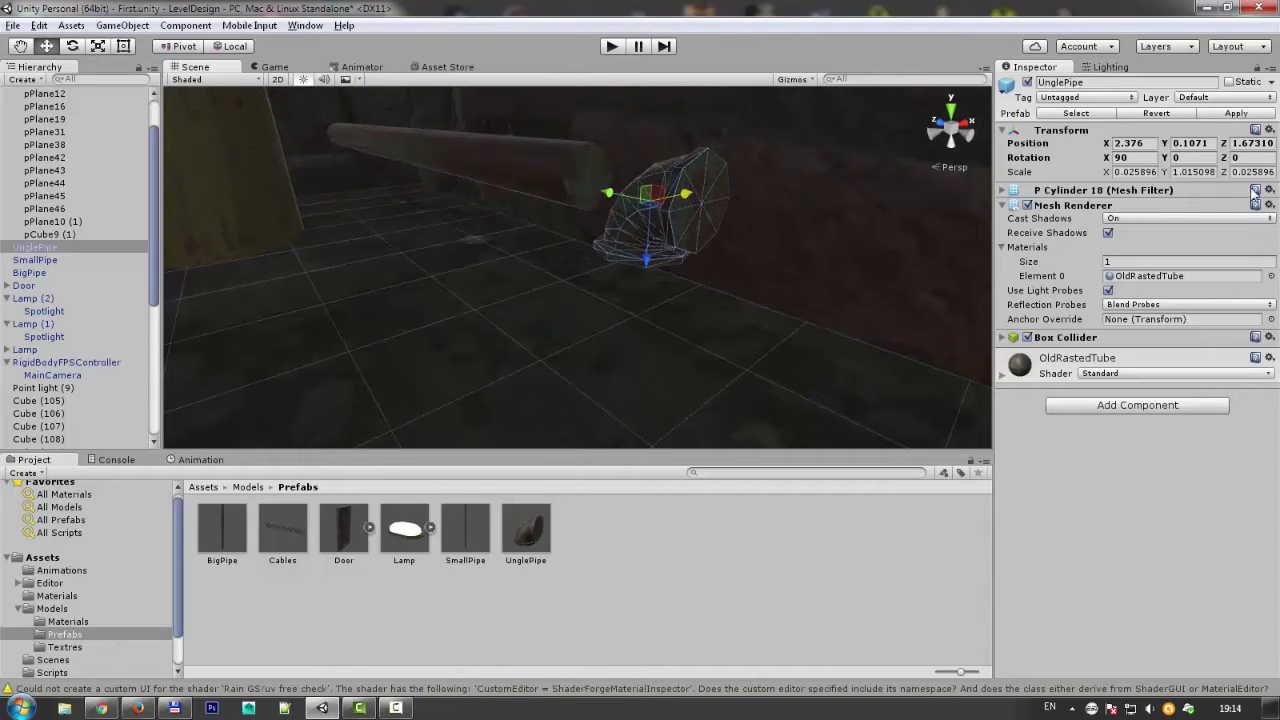
{"action": "type", "text": "0"}
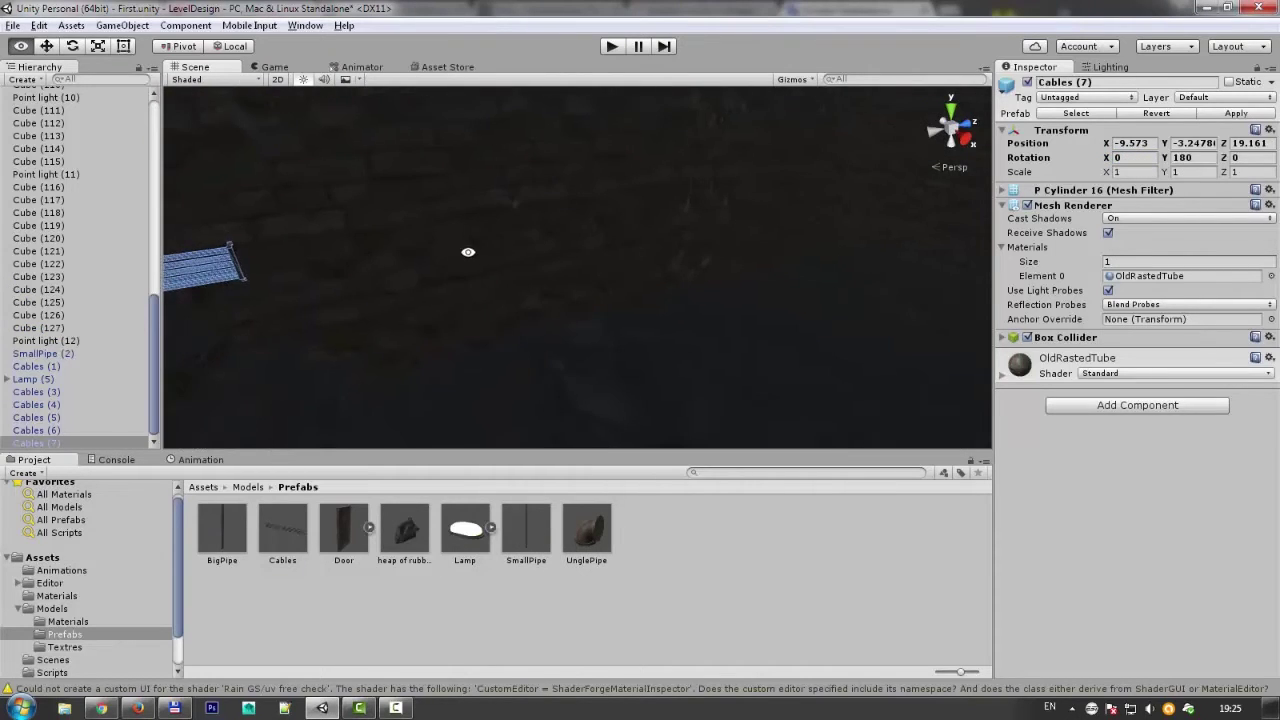
{"action": "mouse_move", "coordinate": [468, 252]}
{"action": "left_mouse_down", "text": "alt"}
{"action": "mouse_move", "coordinate": [674, 203]}
{"action": "mouse_move", "coordinate": [680, 157]}
{"action": "mouse_move", "coordinate": [240, 191]}
{"action": "mouse_move", "coordinate": [297, 181]}
{"action": "left_mouse_up", "text": "alt"}
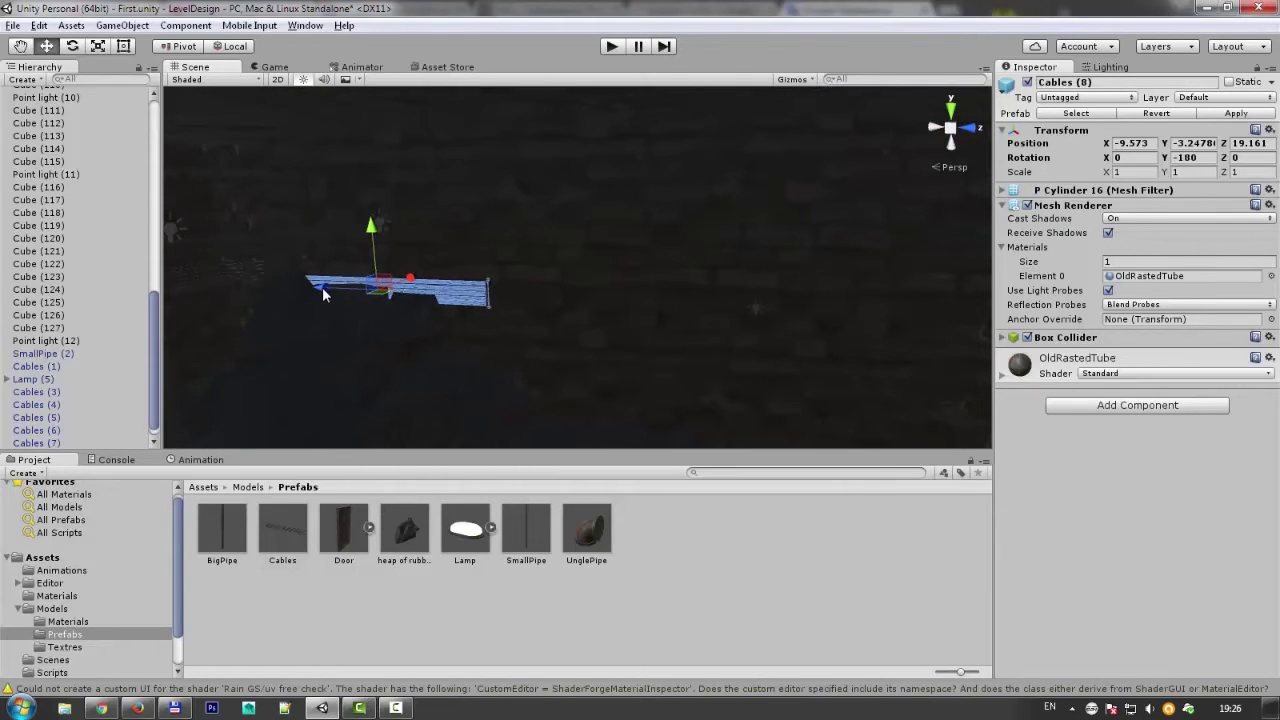
Duplicate the cable section to Z 24.682 and add BigPipe (2) beside it at X -9.438.
{"action": "scroll", "coordinate": [593, 285], "scroll_direction": "up", "scroll_amount": 3}
{"action": "mouse_move", "coordinate": [593, 285]}
{"action": "left_mouse_down", "text": "alt"}
{"action": "mouse_move", "coordinate": [573, 140]}
{"action": "mouse_move", "coordinate": [774, 189]}
{"action": "mouse_move", "coordinate": [397, 266]}
{"action": "mouse_move", "coordinate": [615, 285]}
{"action": "mouse_move", "coordinate": [566, 291]}
{"action": "mouse_move", "coordinate": [591, 274]}
{"action": "mouse_move", "coordinate": [500, 326]}
{"action": "mouse_move", "coordinate": [446, 331]}
{"action": "left_mouse_up", "text": "alt"}
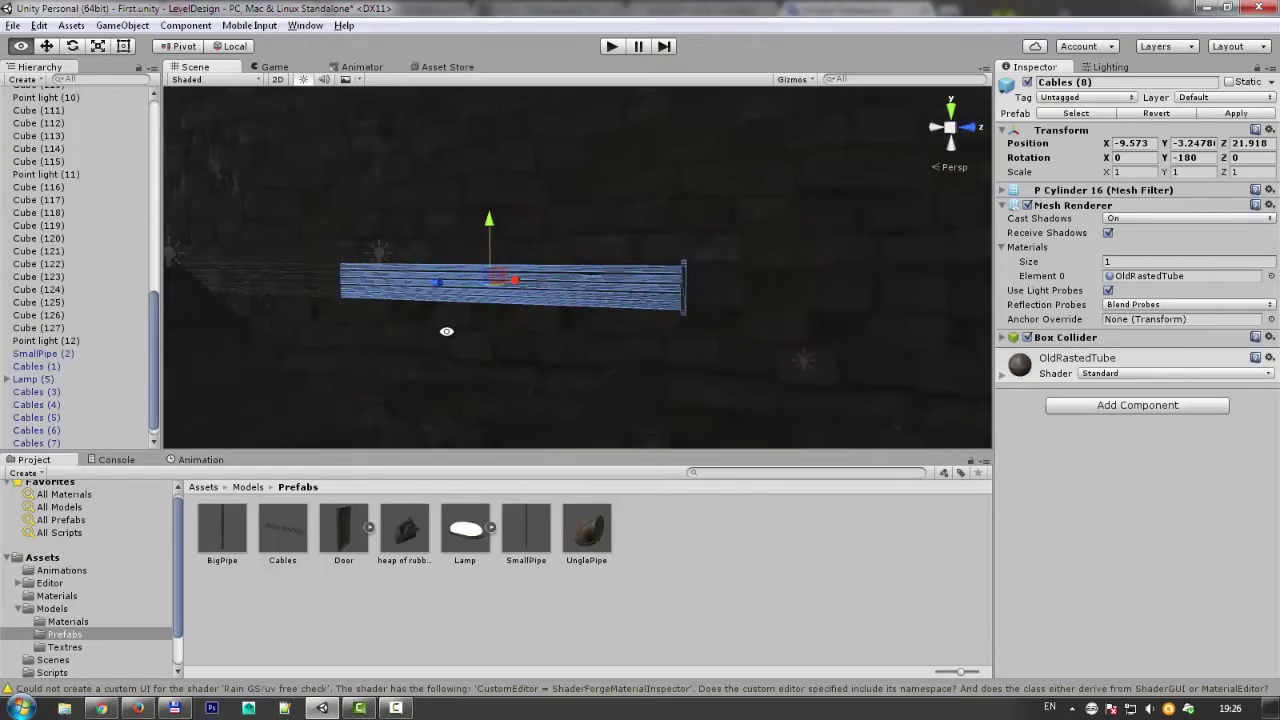
{"action": "key", "text": "ctrl+d"}
{"action": "mouse_move", "coordinate": [437, 284]}
{"action": "left_mouse_down"}
{"action": "mouse_move", "coordinate": [743, 316]}
{"action": "mouse_move", "coordinate": [903, 240]}
{"action": "mouse_move", "coordinate": [711, 286]}
{"action": "mouse_move", "coordinate": [477, 268]}
{"action": "mouse_move", "coordinate": [694, 277]}
{"action": "left_mouse_up"}
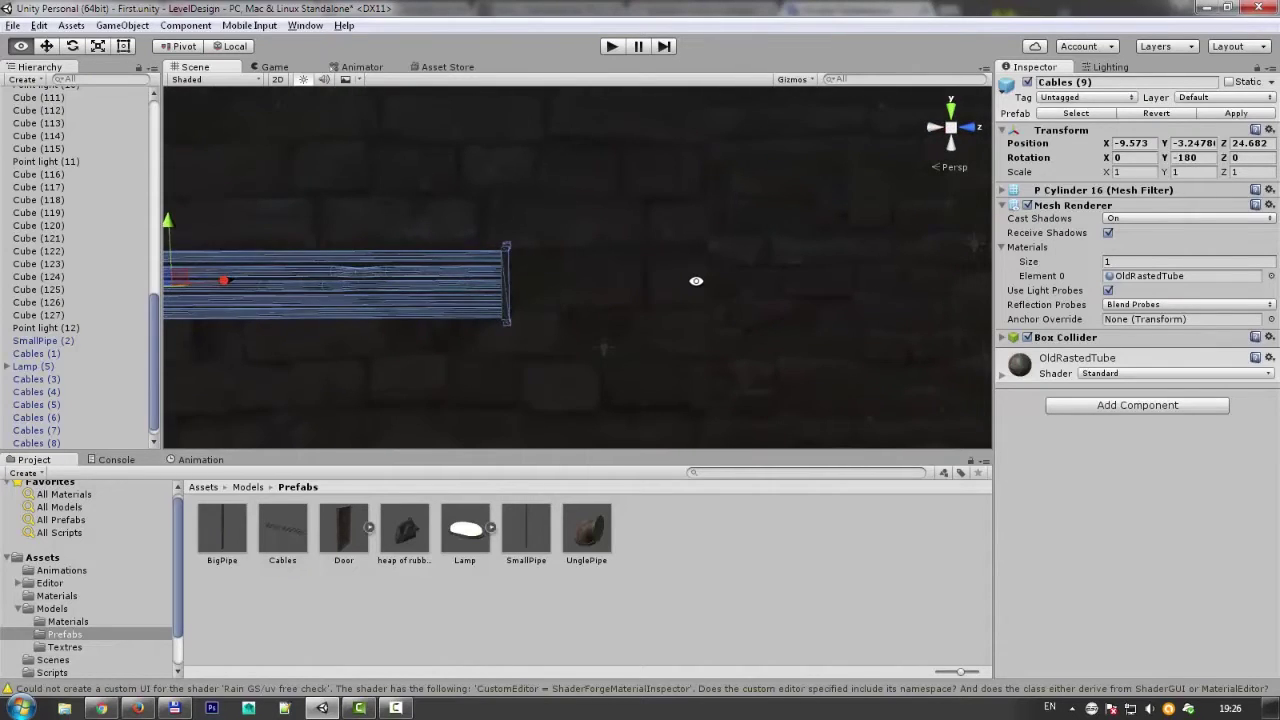
{"action": "mouse_move", "coordinate": [217, 533]}
{"action": "left_mouse_down"}
{"action": "mouse_move", "coordinate": [687, 383]}
{"action": "mouse_move", "coordinate": [702, 298]}
{"action": "mouse_move", "coordinate": [799, 367]}
{"action": "mouse_move", "coordinate": [650, 325]}
{"action": "left_mouse_up"}
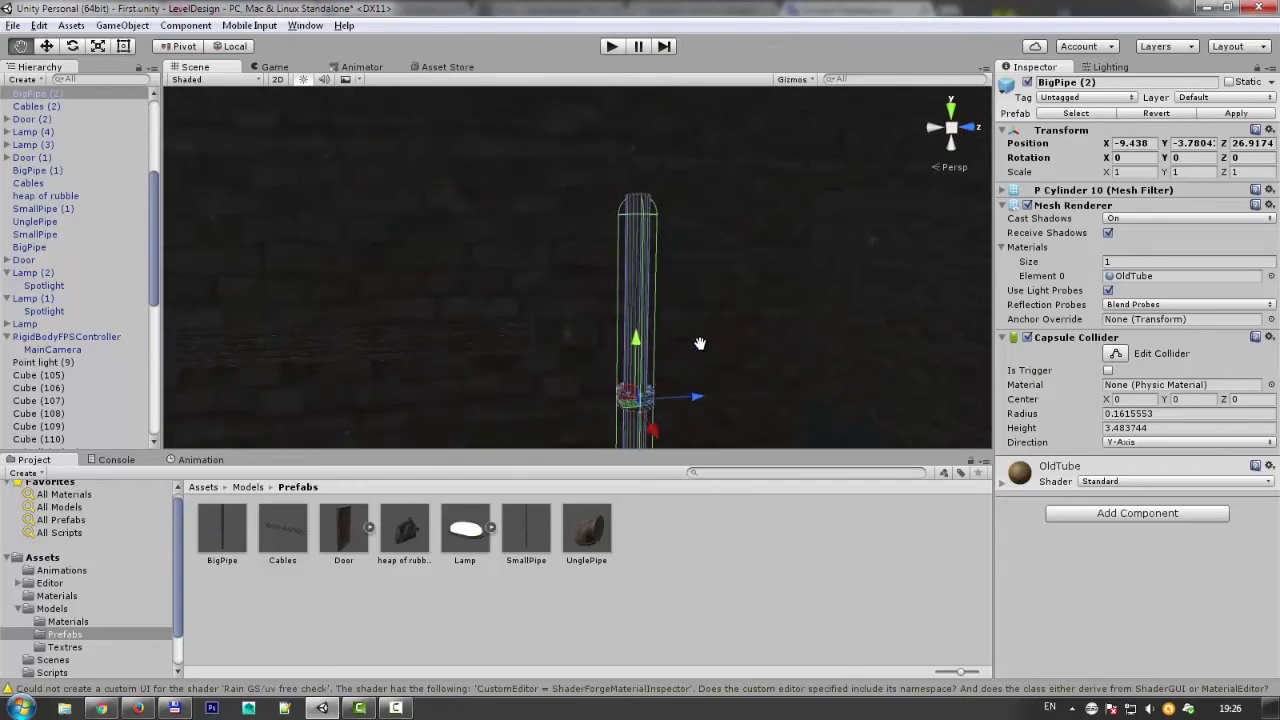
Nudge the new pipe slightly upward and inspect the lit corridor and pole.
{"action": "left_click_drag", "start_coordinate": [649, 264], "coordinate": [650, 260]}
{"action": "mouse_move", "coordinate": [517, 294]}
{"action": "left_mouse_down", "text": "alt"}
{"action": "mouse_move", "coordinate": [696, 153]}
{"action": "mouse_move", "coordinate": [737, 220]}
{"action": "mouse_move", "coordinate": [706, 354]}
{"action": "mouse_move", "coordinate": [471, 306]}
{"action": "mouse_move", "coordinate": [306, 206]}
{"action": "mouse_move", "coordinate": [214, 220]}
{"action": "mouse_move", "coordinate": [478, 282]}
{"action": "left_mouse_up", "text": "alt"}
{"action": "left_click", "coordinate": [478, 283]}
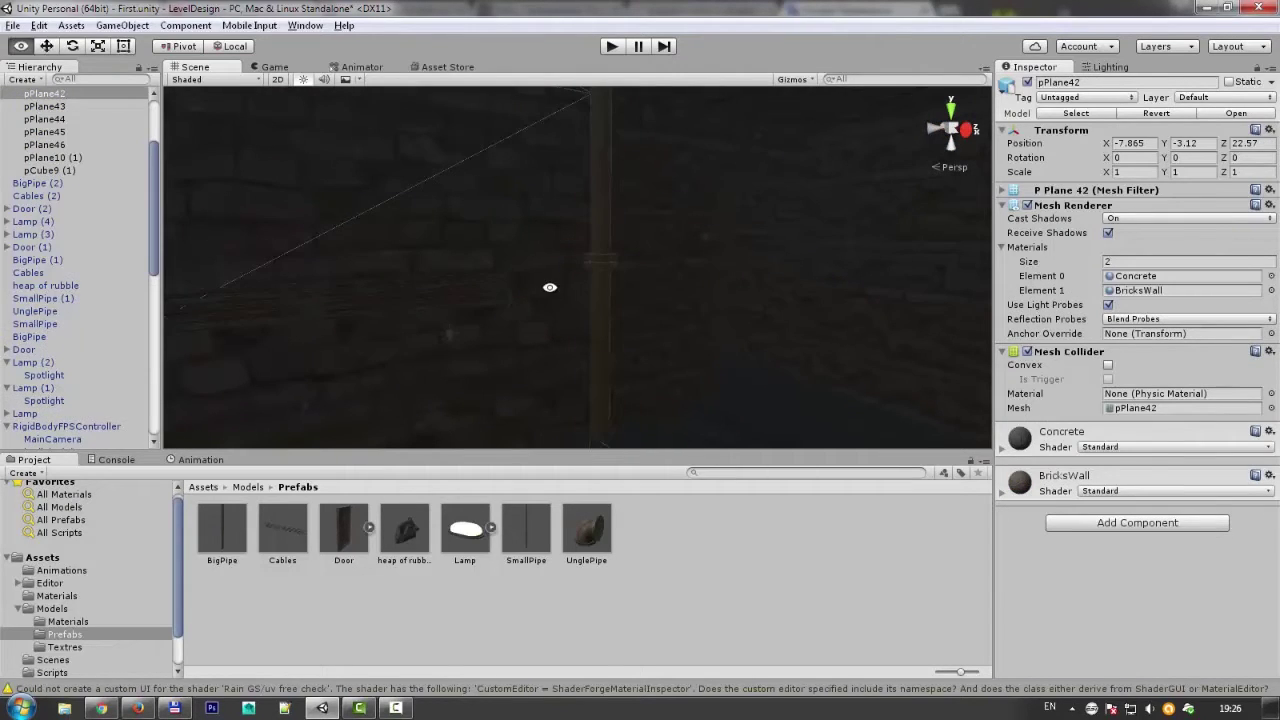
{"action": "mouse_move", "coordinate": [557, 309]}
{"action": "left_mouse_down", "text": "alt"}
{"action": "mouse_move", "coordinate": [394, 286]}
{"action": "mouse_move", "coordinate": [626, 245]}
{"action": "mouse_move", "coordinate": [667, 264]}
{"action": "left_mouse_up", "text": "alt"}
{"action": "mouse_move", "coordinate": [657, 304]}
{"action": "right_mouse_down", "text": "alt"}
{"action": "mouse_move", "coordinate": [766, 206]}
{"action": "mouse_move", "coordinate": [549, 266]}
{"action": "right_mouse_up", "text": "alt"}
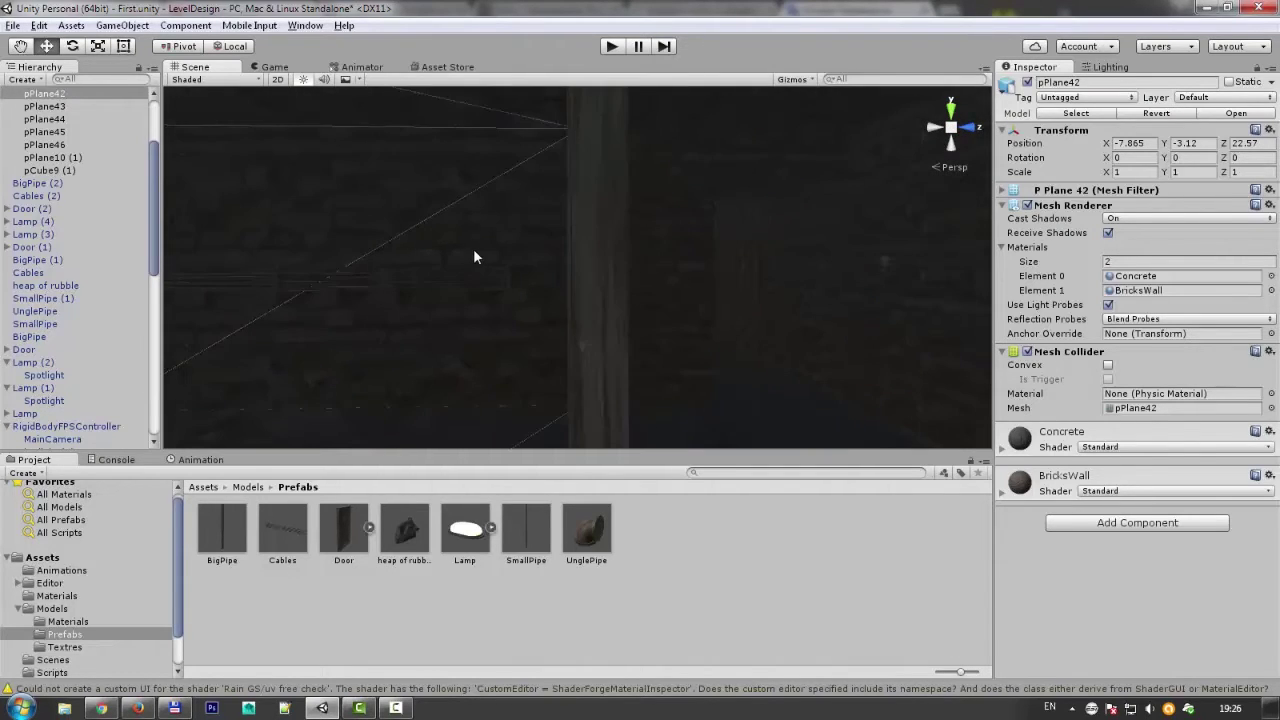
{"action": "mouse_move", "coordinate": [472, 249]}
{"action": "left_mouse_down", "text": "alt"}
{"action": "mouse_move", "coordinate": [614, 295]}
{"action": "mouse_move", "coordinate": [589, 314]}
{"action": "mouse_move", "coordinate": [709, 223]}
{"action": "mouse_move", "coordinate": [611, 220]}
{"action": "mouse_move", "coordinate": [438, 248]}
{"action": "mouse_move", "coordinate": [723, 266]}
{"action": "mouse_move", "coordinate": [683, 291]}
{"action": "mouse_move", "coordinate": [654, 277]}
{"action": "mouse_move", "coordinate": [740, 293]}
{"action": "mouse_move", "coordinate": [751, 314]}
{"action": "mouse_move", "coordinate": [896, 312]}
{"action": "mouse_move", "coordinate": [667, 233]}
{"action": "mouse_move", "coordinate": [351, 245]}
{"action": "left_mouse_up", "text": "alt"}
{"action": "scroll", "coordinate": [638, 231], "scroll_direction": "up", "scroll_amount": 3}
{"action": "scroll", "coordinate": [638, 231], "scroll_direction": "up", "scroll_amount": 3}
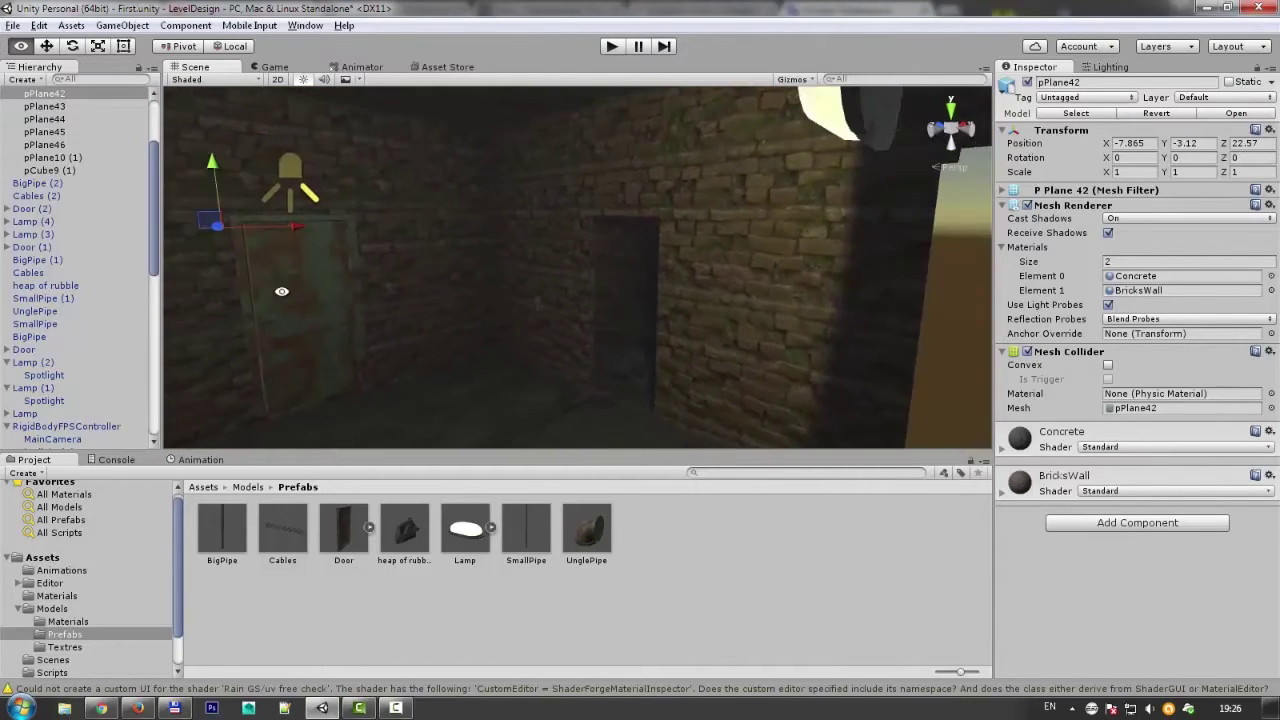
{"action": "left_click_drag", "start_coordinate": [351, 245], "coordinate": [614, 288], "text": "alt"}
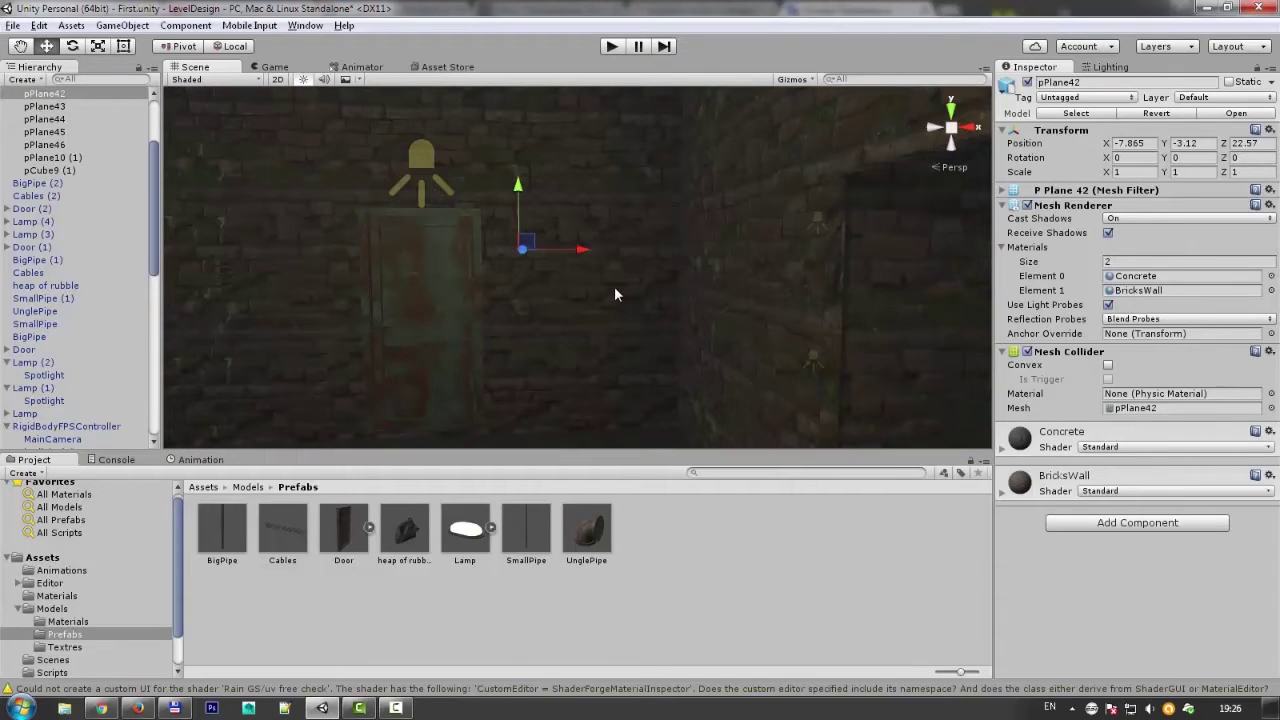
Place SmallPipe (3) upright by the wall at X -5.4489, Y -3.7911, Z 10.396.
{"action": "left_click_drag", "start_coordinate": [528, 537], "coordinate": [657, 344]}
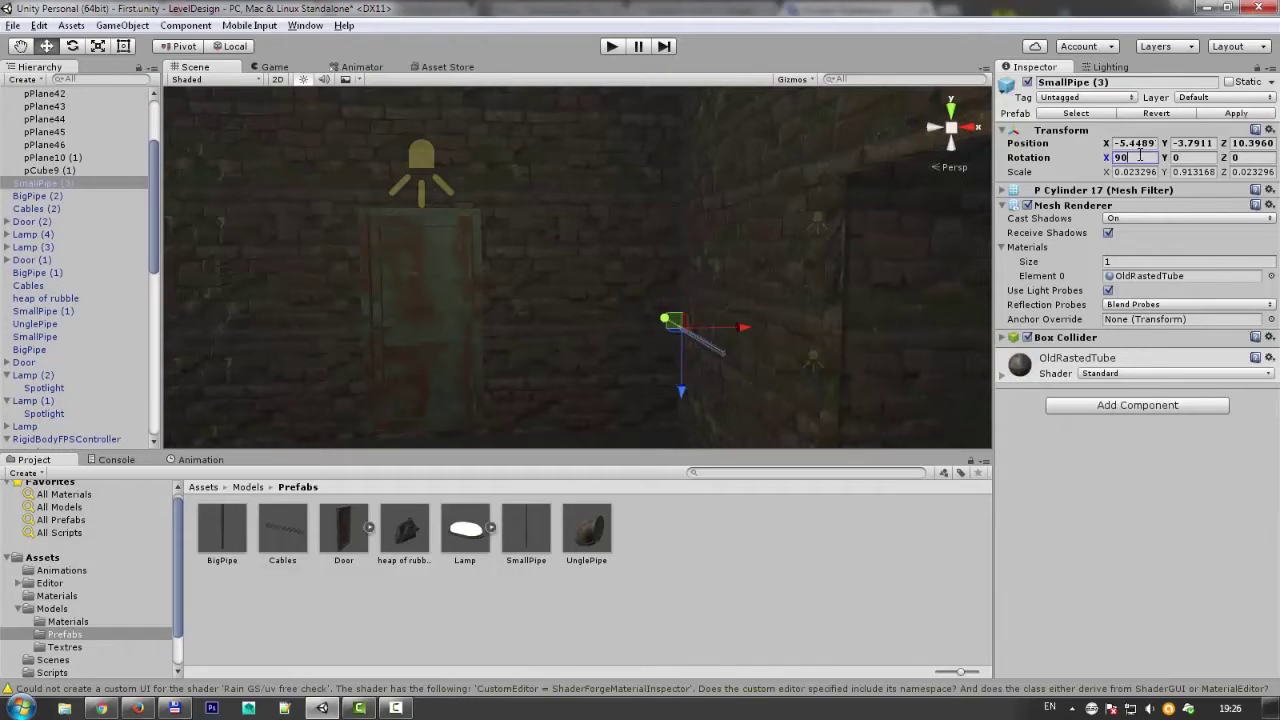
{"action": "right_click_drag", "start_coordinate": [773, 283], "coordinate": [697, 285]}
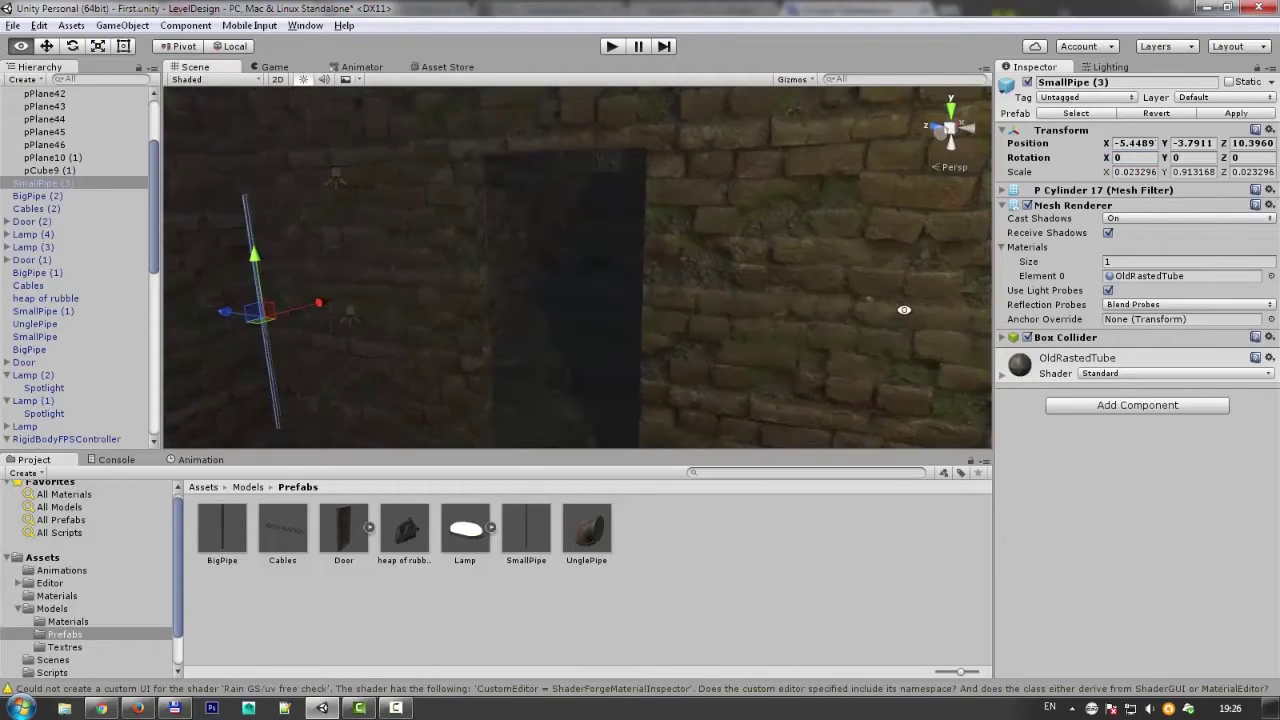
{"action": "right_click_drag", "start_coordinate": [476, 285], "coordinate": [628, 264]}
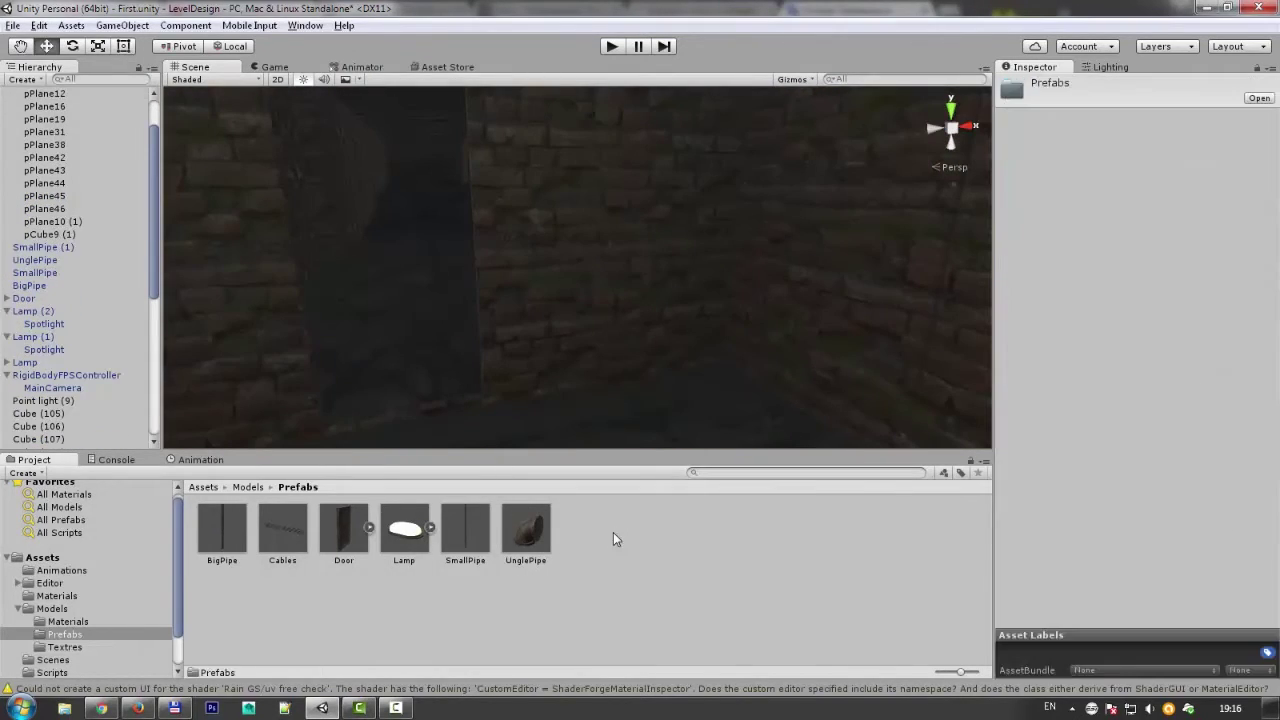
Create a new empty prefab named 'heap of rubble' in the Prefabs folder.
{"action": "right_click", "coordinate": [613, 533]}
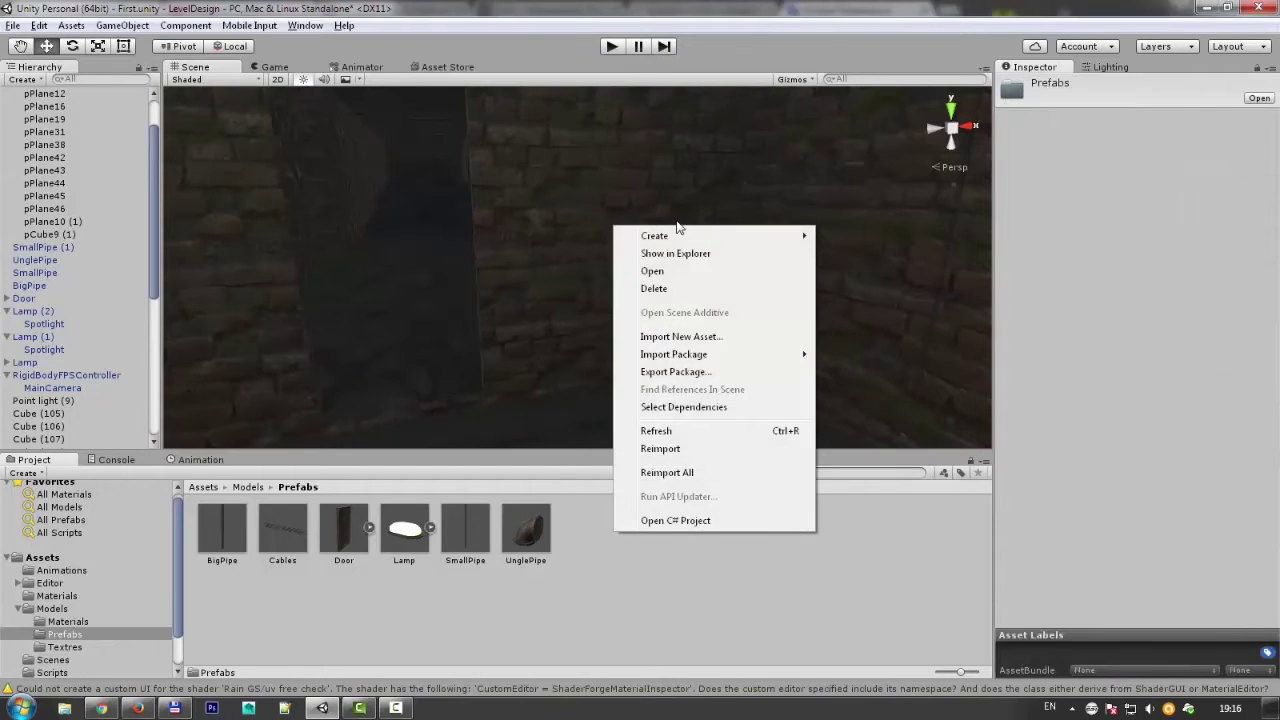
{"action": "mouse_move", "coordinate": [677, 232]}
{"action": "left_click", "coordinate": [886, 355]}
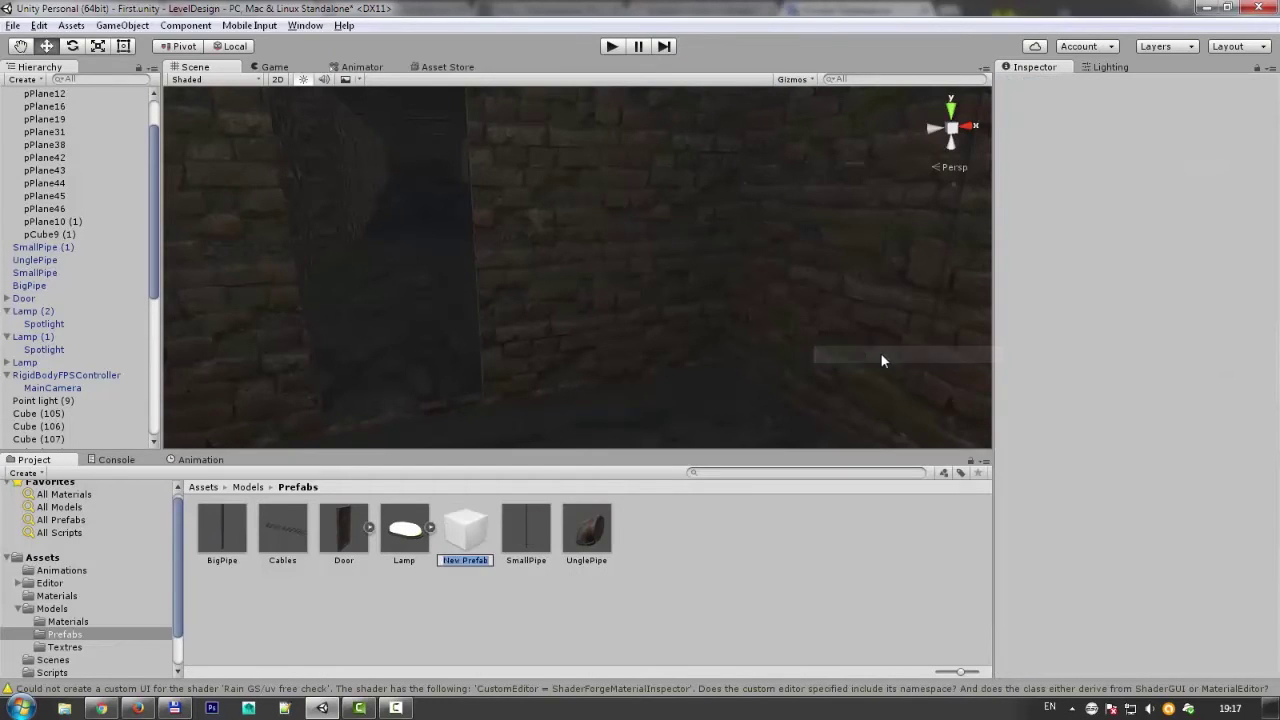
{"action": "key", "text": "Return"}
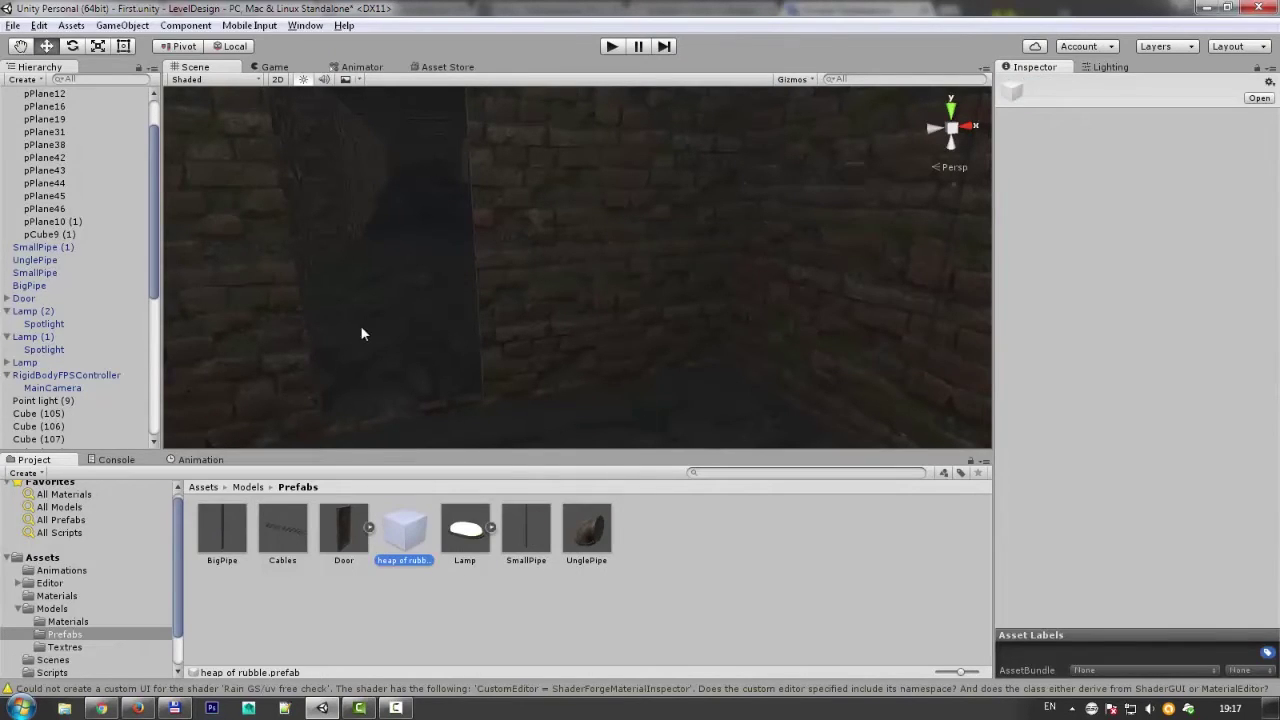
Fill the heap of rubble prefab with the rubble mesh pCube9.
{"action": "left_click", "coordinate": [448, 270]}
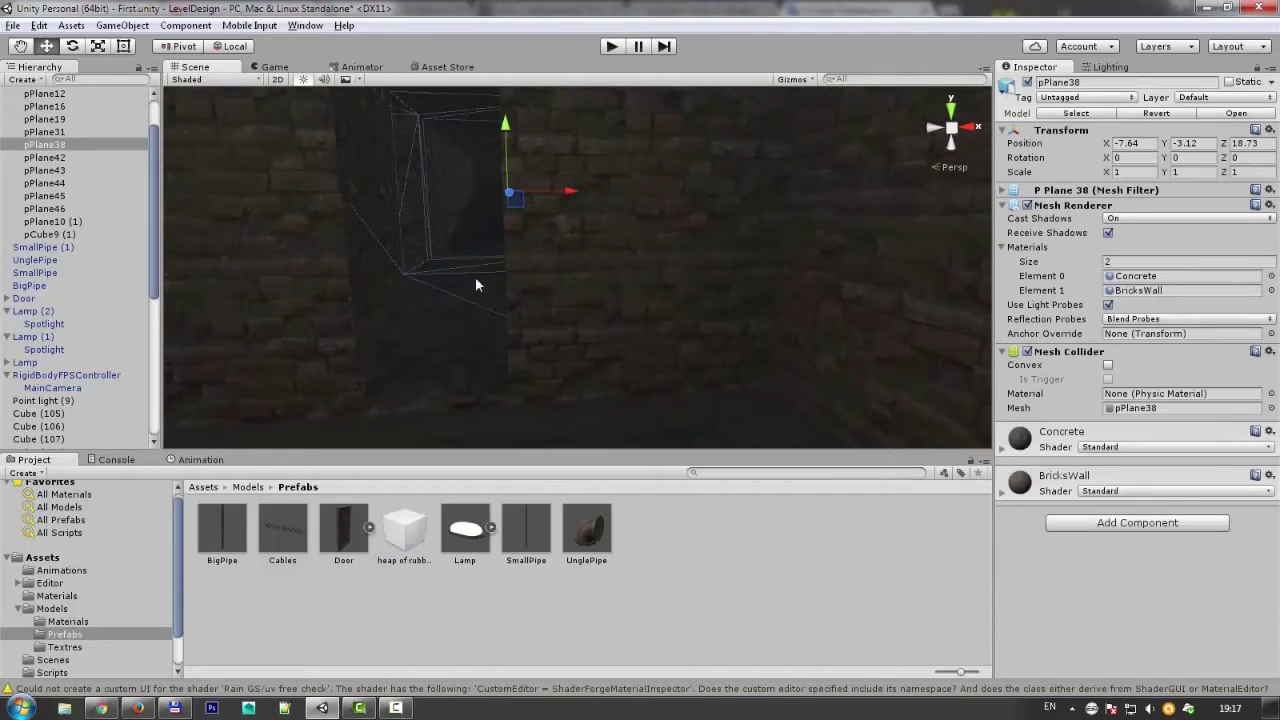
{"action": "left_click", "coordinate": [420, 232]}
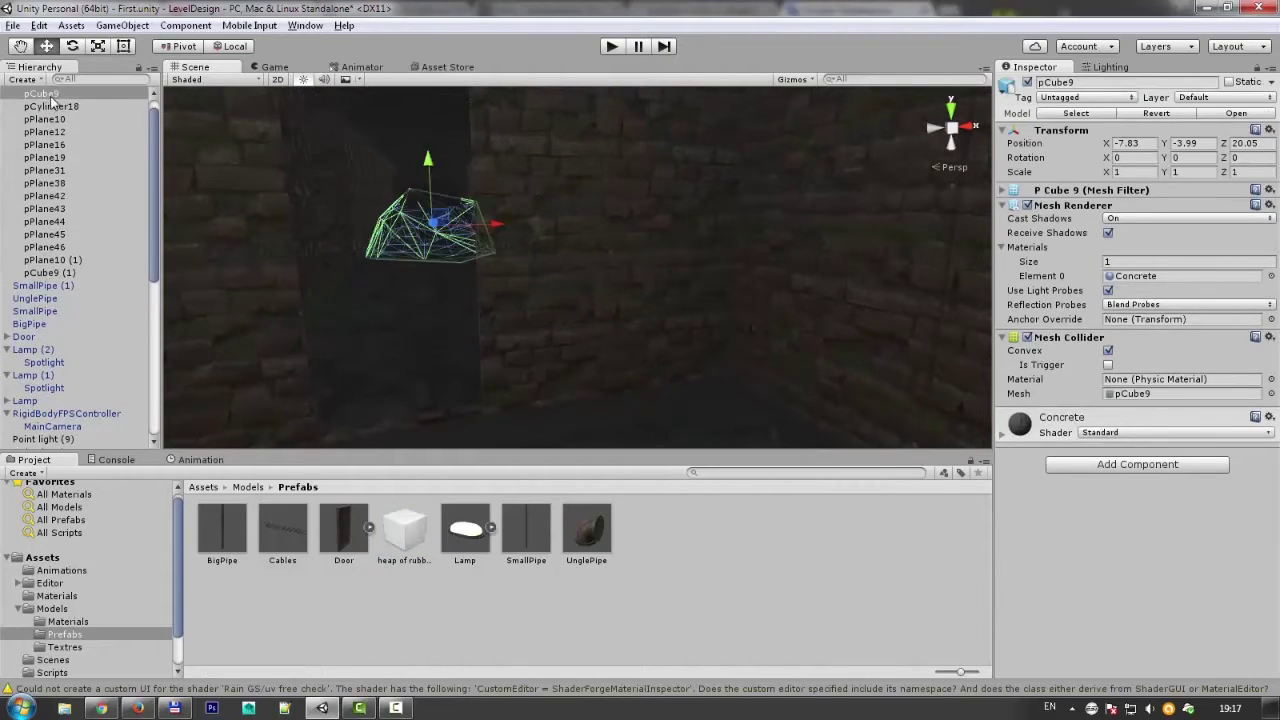
{"action": "left_click_drag", "start_coordinate": [420, 260], "coordinate": [449, 251], "text": "alt"}
{"action": "left_click", "coordinate": [390, 258]}
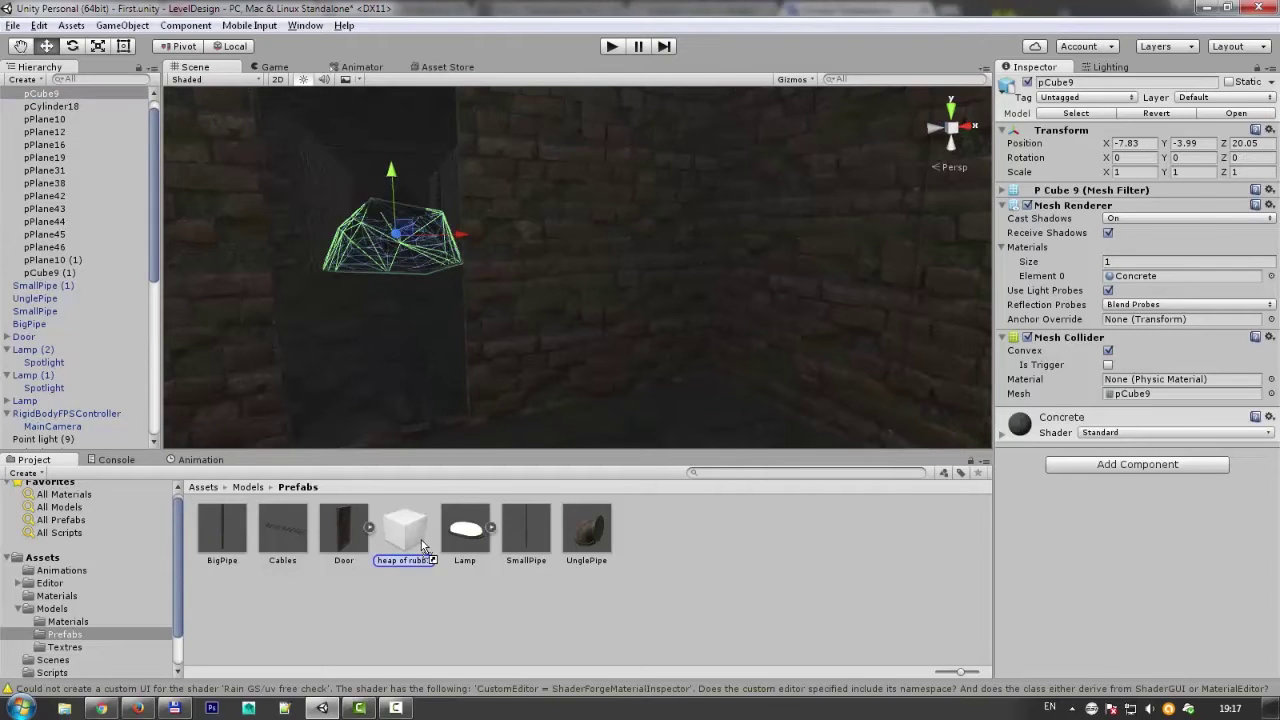
{"action": "middle_click_drag", "start_coordinate": [488, 287], "coordinate": [701, 329]}
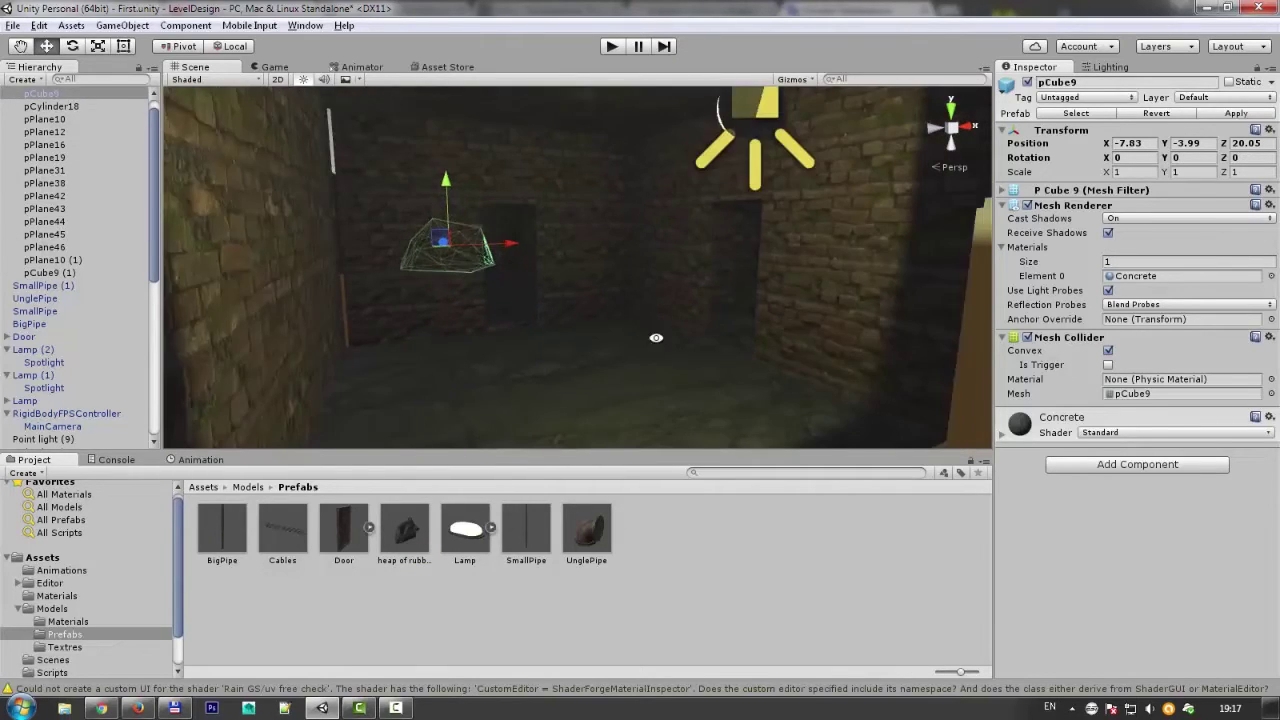
Place a heap of rubble on the floor, rotated -18.273, -47.672, 0 and scaled 0.41945.
{"action": "left_click_drag", "start_coordinate": [701, 329], "coordinate": [614, 228], "text": "alt"}
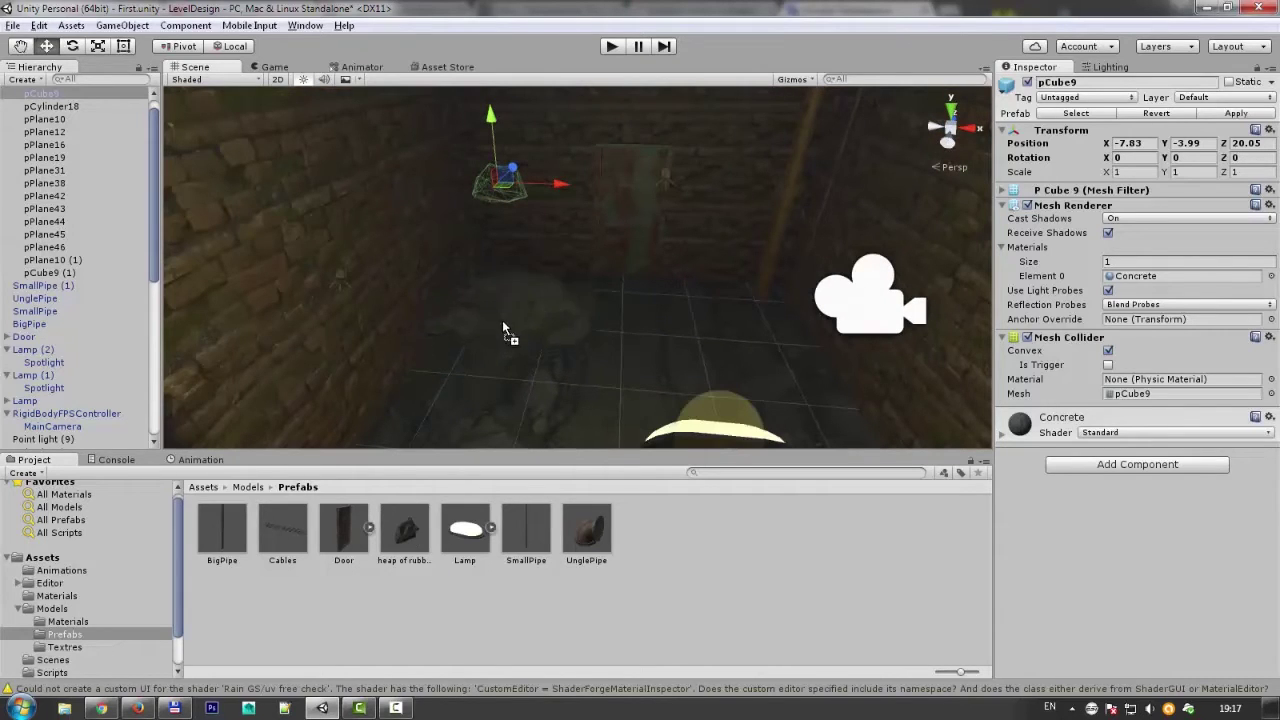
{"action": "left_click_drag", "start_coordinate": [490, 305], "coordinate": [517, 311]}
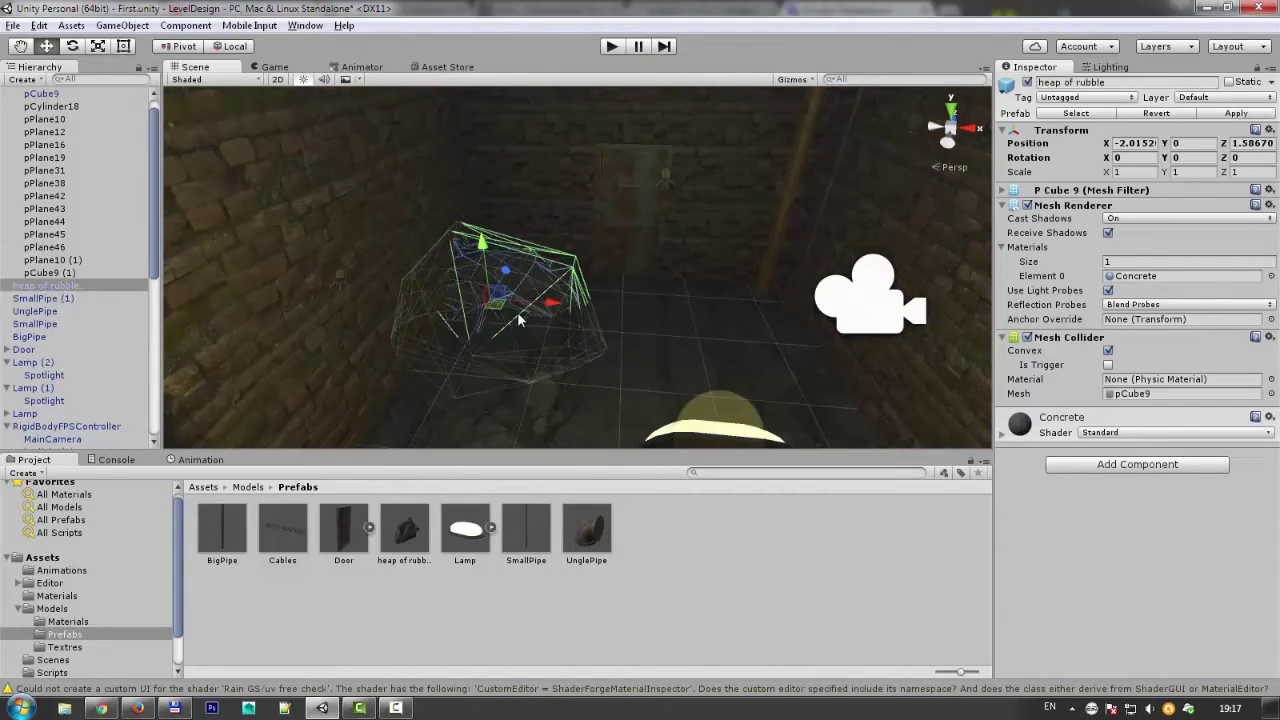
{"action": "key", "text": "e"}
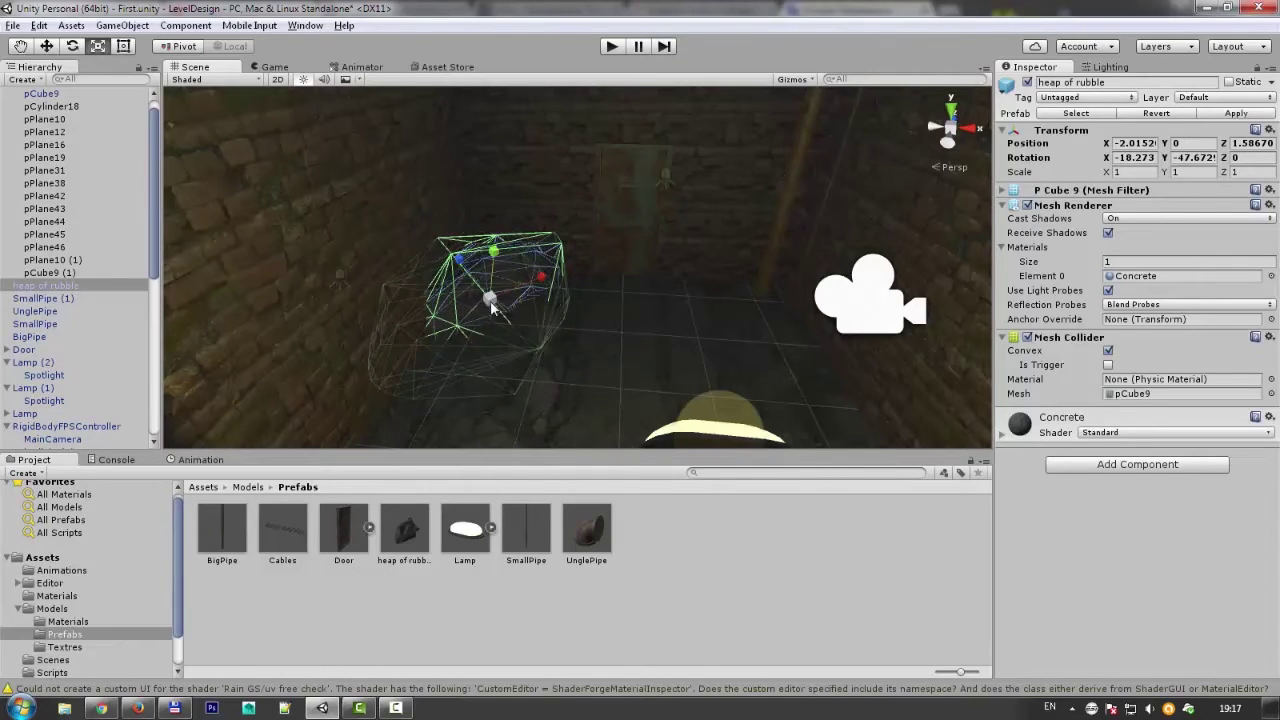
{"action": "left_click_drag", "start_coordinate": [470, 337], "coordinate": [468, 340]}
{"action": "key", "text": "w"}
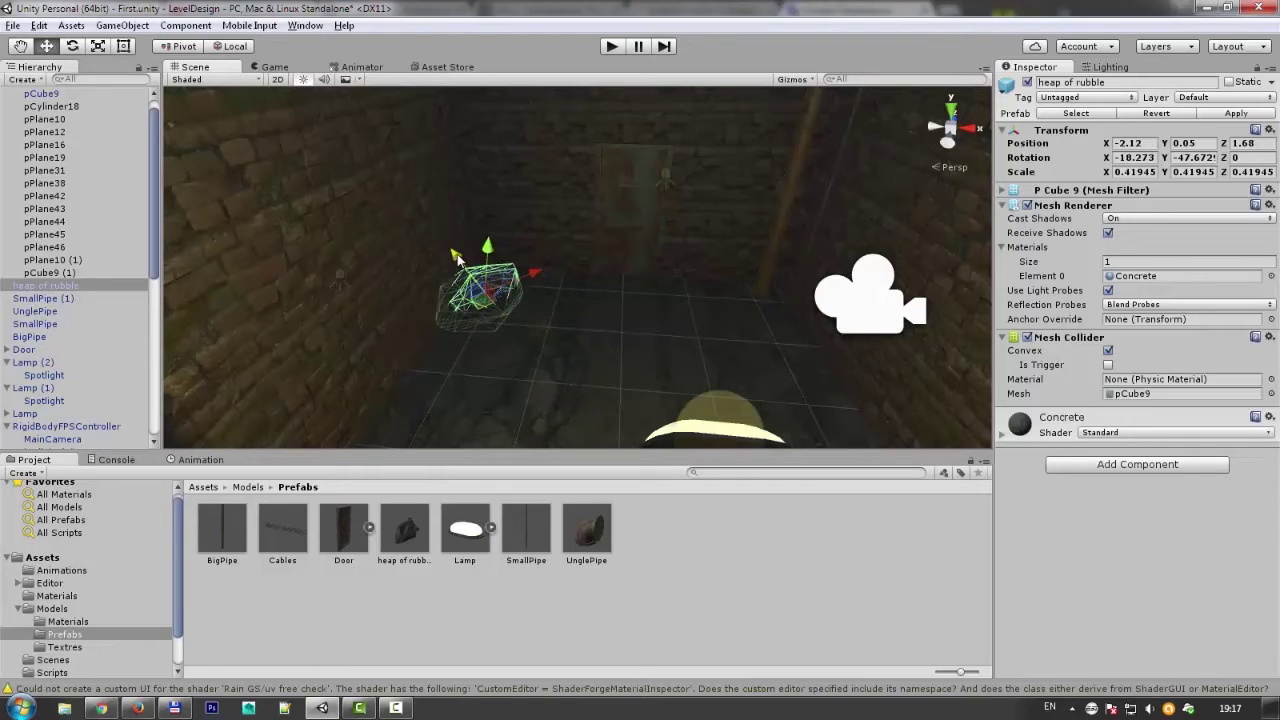
{"action": "mouse_move", "coordinate": [505, 287]}
{"action": "left_mouse_down", "text": "alt"}
{"action": "mouse_move", "coordinate": [663, 277]}
{"action": "mouse_move", "coordinate": [506, 237]}
{"action": "mouse_move", "coordinate": [654, 400]}
{"action": "mouse_move", "coordinate": [603, 423]}
{"action": "mouse_move", "coordinate": [283, 140]}
{"action": "mouse_move", "coordinate": [581, 333]}
{"action": "left_mouse_up", "text": "alt"}
{"action": "left_click", "coordinate": [663, 277]}
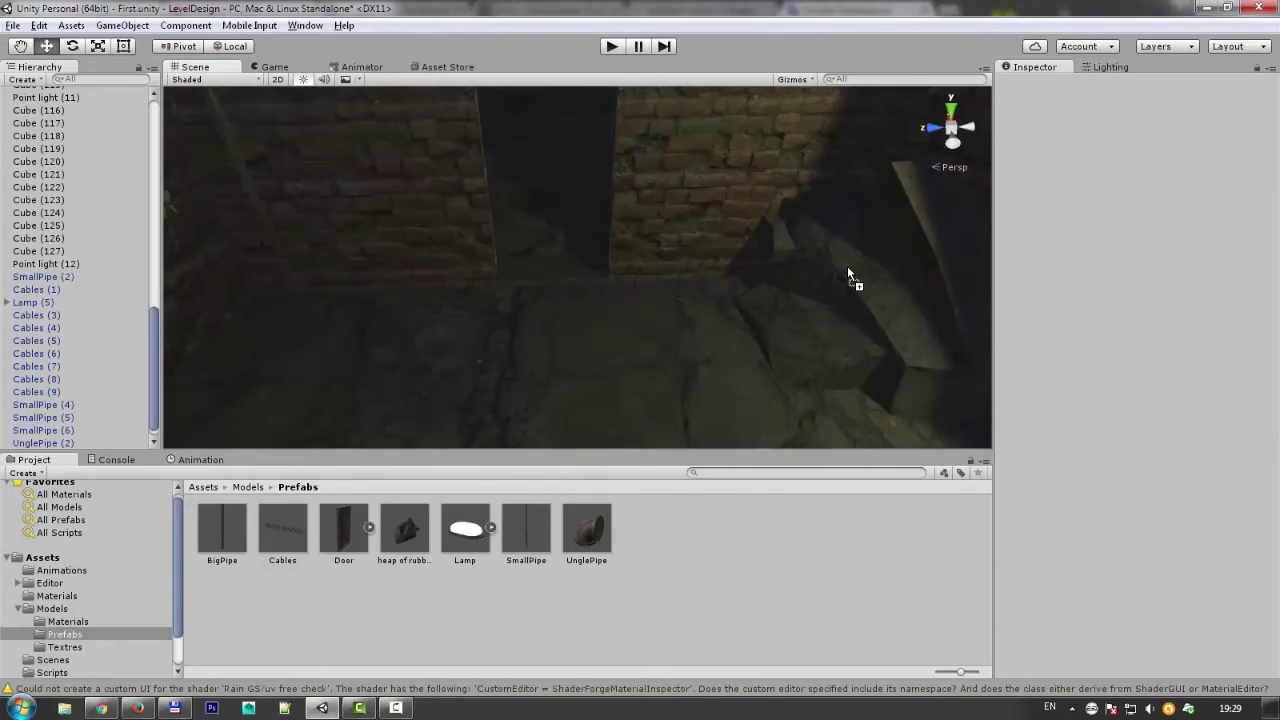
Add another heap of rubble and move it into position near the wall.
{"action": "mouse_move", "coordinate": [838, 288]}
{"action": "left_mouse_down"}
{"action": "mouse_move", "coordinate": [851, 277]}
{"action": "mouse_move", "coordinate": [777, 277]}
{"action": "mouse_move", "coordinate": [772, 243]}
{"action": "mouse_move", "coordinate": [824, 286]}
{"action": "left_mouse_up"}
{"action": "scroll", "coordinate": [824, 286], "scroll_direction": "down", "scroll_amount": 3}
{"action": "middle_click_drag", "start_coordinate": [824, 270], "coordinate": [668, 362]}
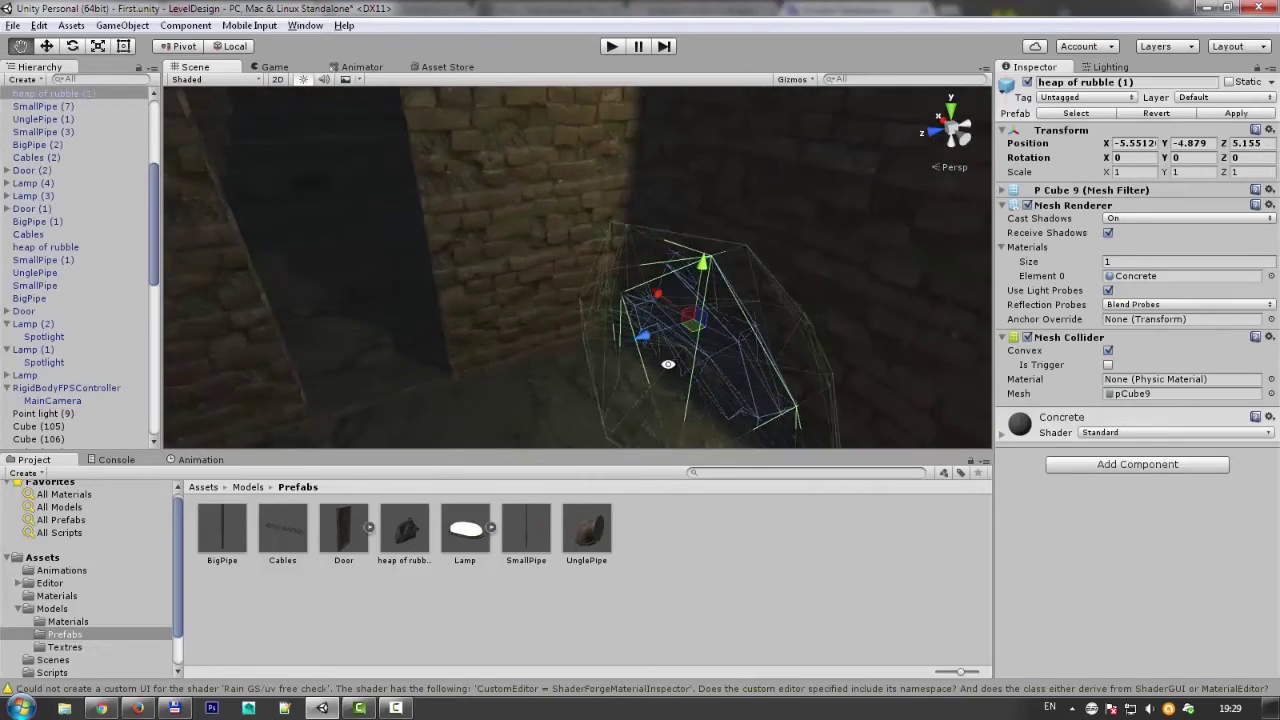
{"action": "left_click_drag", "start_coordinate": [668, 362], "coordinate": [737, 328], "text": "alt"}
{"action": "left_click", "coordinate": [803, 260]}
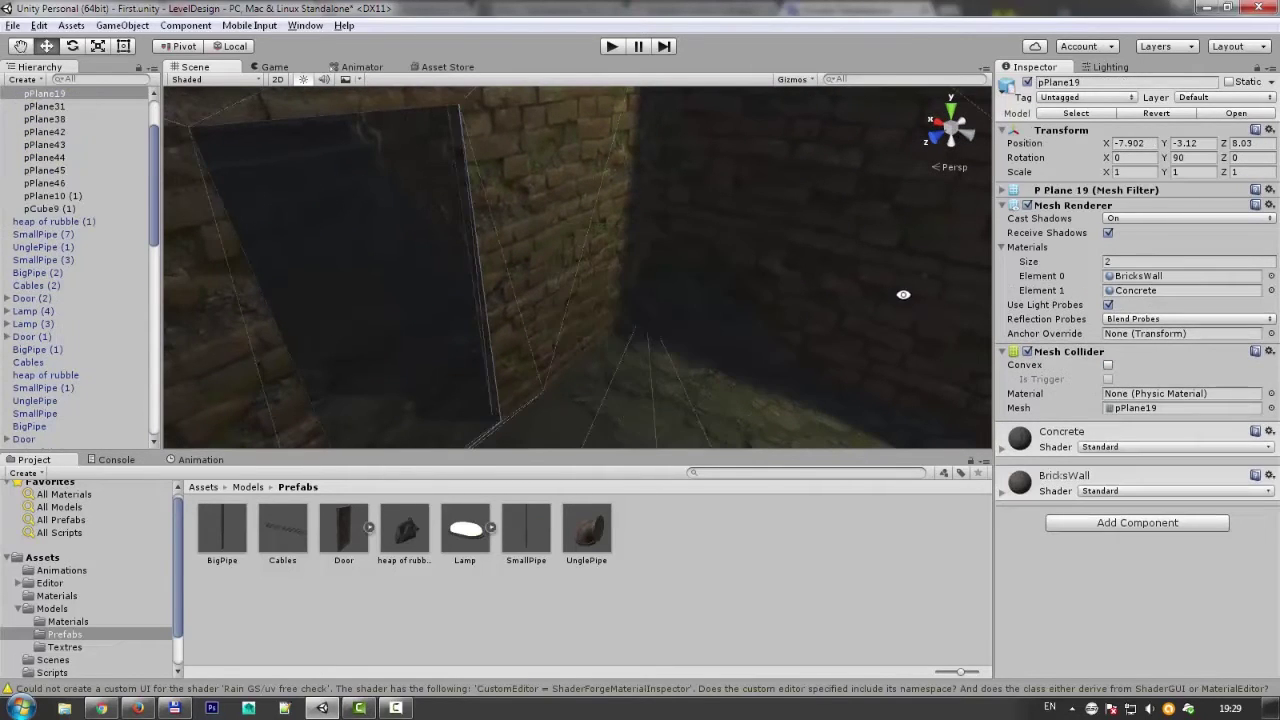
{"action": "mouse_move", "coordinate": [914, 309]}
{"action": "left_mouse_down", "text": "alt"}
{"action": "mouse_move", "coordinate": [464, 188]}
{"action": "mouse_move", "coordinate": [665, 345]}
{"action": "mouse_move", "coordinate": [719, 316]}
{"action": "left_mouse_up", "text": "alt"}
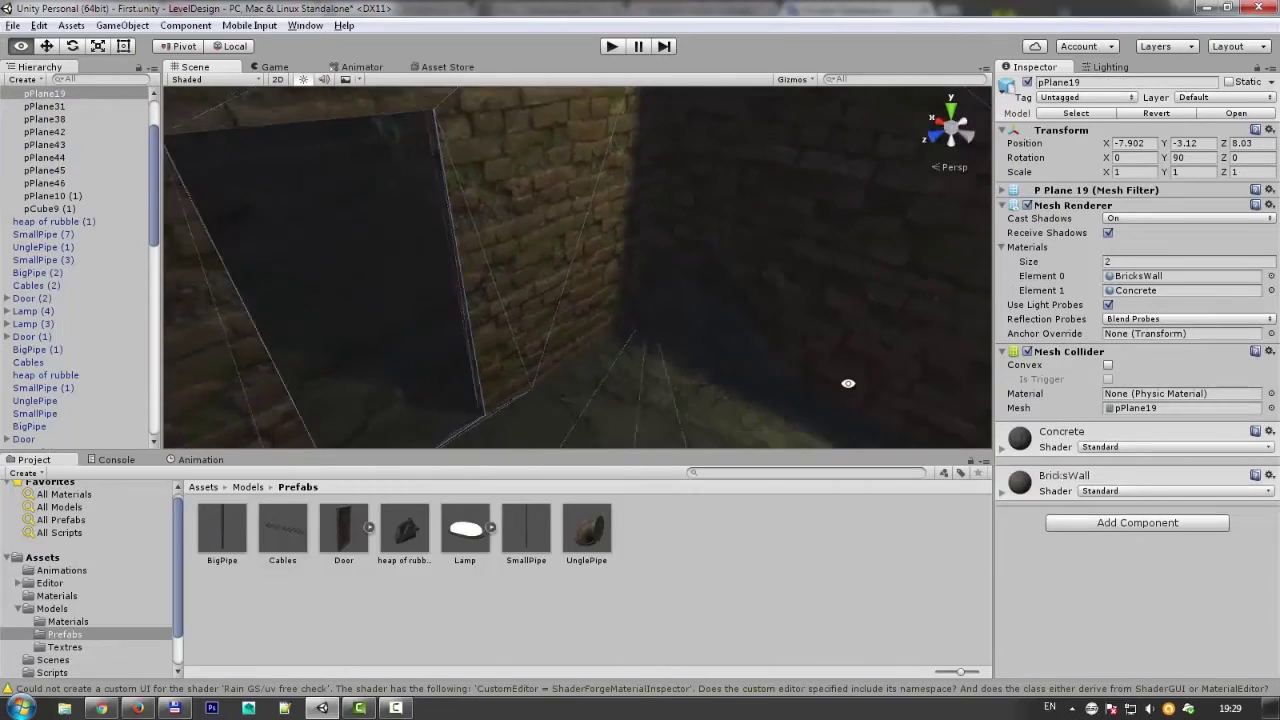
{"action": "scroll", "coordinate": [715, 316], "scroll_direction": "down", "scroll_amount": 3}
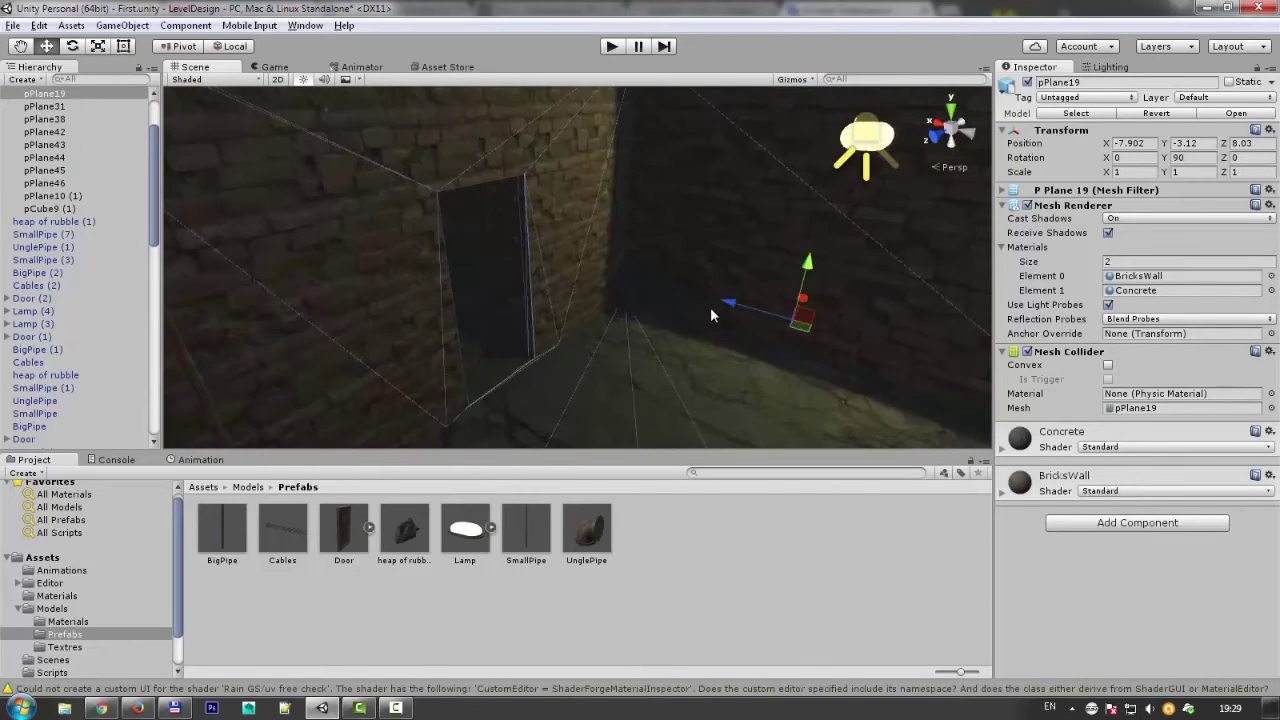
{"action": "scroll", "coordinate": [710, 316], "scroll_direction": "down", "scroll_amount": 2}
{"action": "mouse_move", "coordinate": [681, 294]}
{"action": "left_mouse_down", "text": "alt"}
{"action": "mouse_move", "coordinate": [566, 243]}
{"action": "mouse_move", "coordinate": [771, 214]}
{"action": "mouse_move", "coordinate": [386, 363]}
{"action": "left_mouse_up", "text": "alt"}
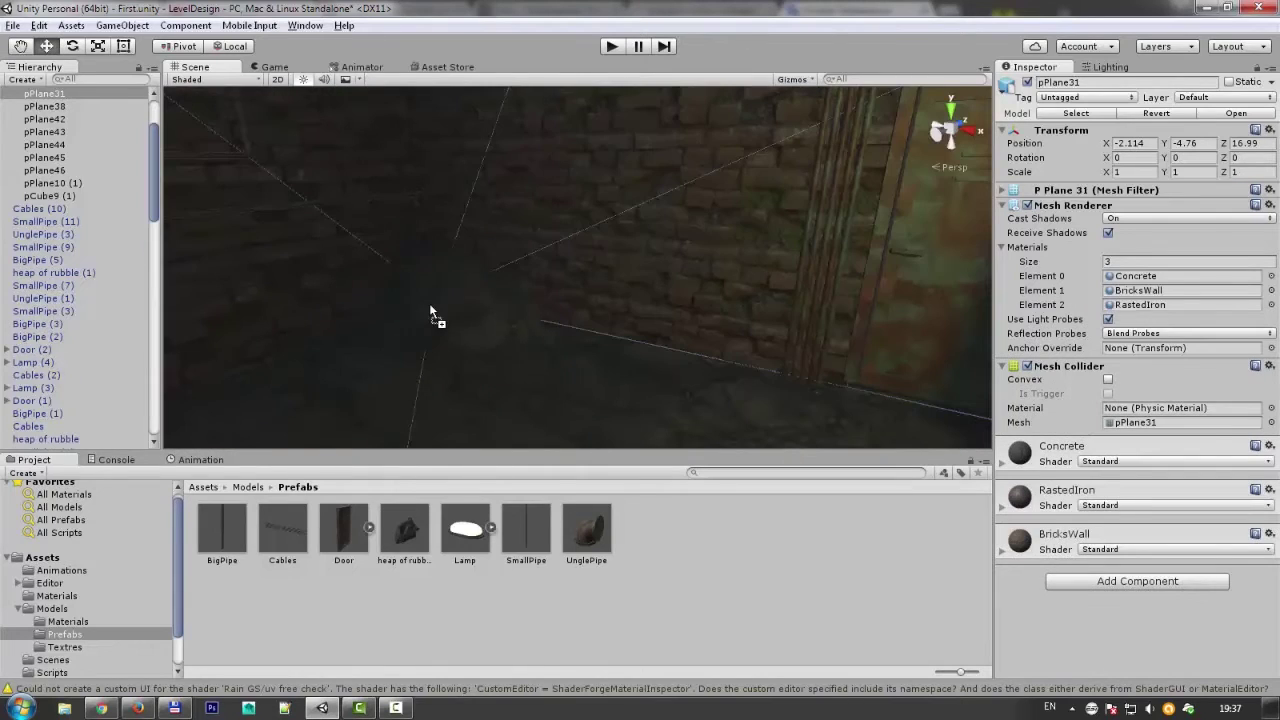
Drop a further heap of rubble by the dark wall corner and rotate it.
{"action": "mouse_move", "coordinate": [431, 299]}
{"action": "left_mouse_down"}
{"action": "mouse_move", "coordinate": [477, 336]}
{"action": "mouse_move", "coordinate": [436, 297]}
{"action": "mouse_move", "coordinate": [300, 354]}
{"action": "mouse_move", "coordinate": [384, 282]}
{"action": "left_mouse_up"}
{"action": "key", "text": "e"}
{"action": "key", "text": "w"}
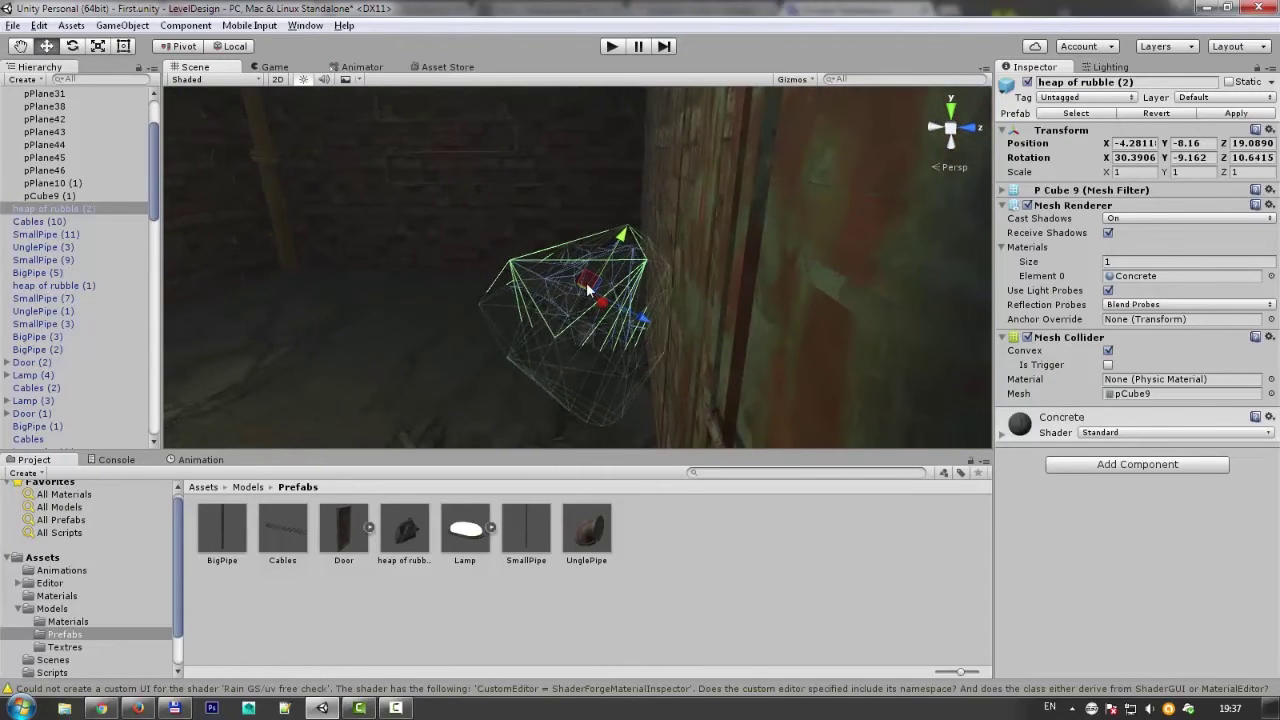
{"action": "mouse_move", "coordinate": [528, 273]}
{"action": "left_mouse_down", "text": "alt"}
{"action": "mouse_move", "coordinate": [665, 262]}
{"action": "mouse_move", "coordinate": [614, 286]}
{"action": "mouse_move", "coordinate": [530, 216]}
{"action": "mouse_move", "coordinate": [531, 340]}
{"action": "mouse_move", "coordinate": [600, 363]}
{"action": "mouse_move", "coordinate": [460, 331]}
{"action": "left_mouse_up", "text": "alt"}
{"action": "left_click", "coordinate": [665, 262]}
{"action": "right_click_drag", "start_coordinate": [460, 331], "coordinate": [439, 331], "text": "alt"}
{"action": "mouse_move", "coordinate": [439, 331]}
{"action": "left_mouse_down", "text": "alt"}
{"action": "mouse_move", "coordinate": [563, 343]}
{"action": "mouse_move", "coordinate": [469, 326]}
{"action": "mouse_move", "coordinate": [457, 354]}
{"action": "mouse_move", "coordinate": [420, 372]}
{"action": "left_mouse_up", "text": "alt"}
Reposition heap of rubble (2) into the corner at the right height.
{"action": "key", "text": "ctrl+z"}
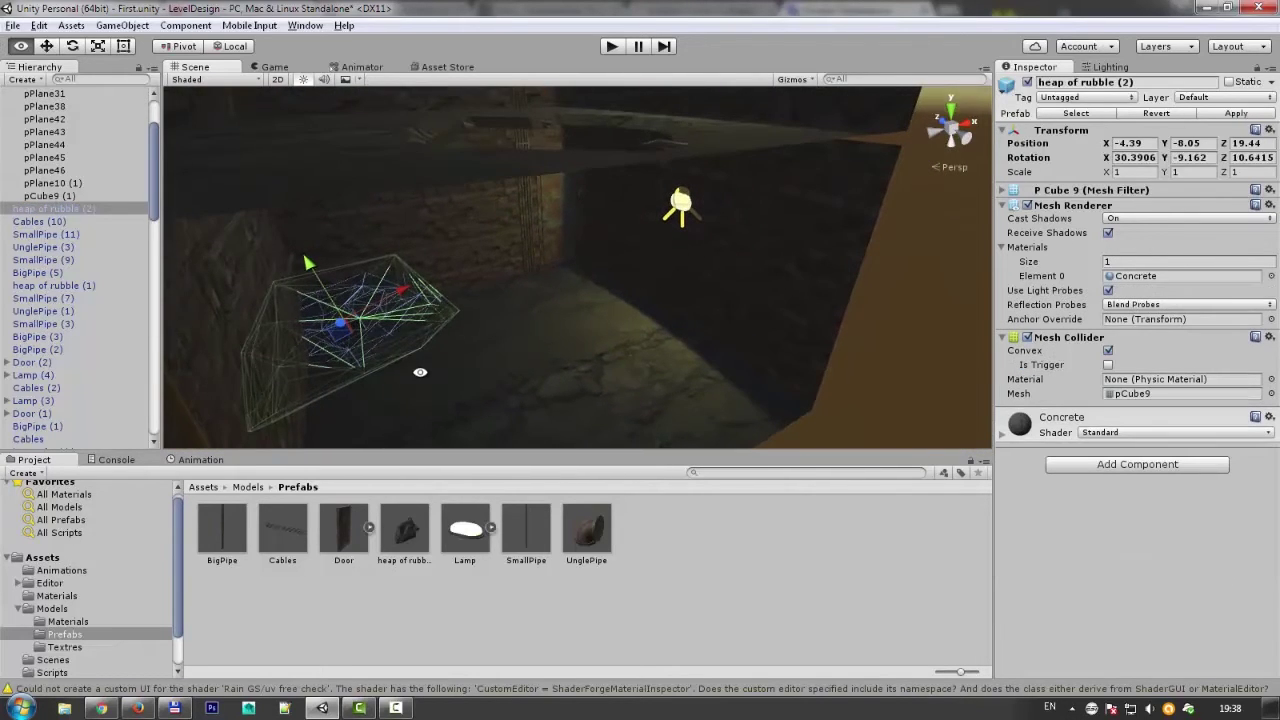
{"action": "mouse_move", "coordinate": [343, 339]}
{"action": "left_mouse_down"}
{"action": "mouse_move", "coordinate": [531, 377]}
{"action": "mouse_move", "coordinate": [677, 272]}
{"action": "left_mouse_up"}
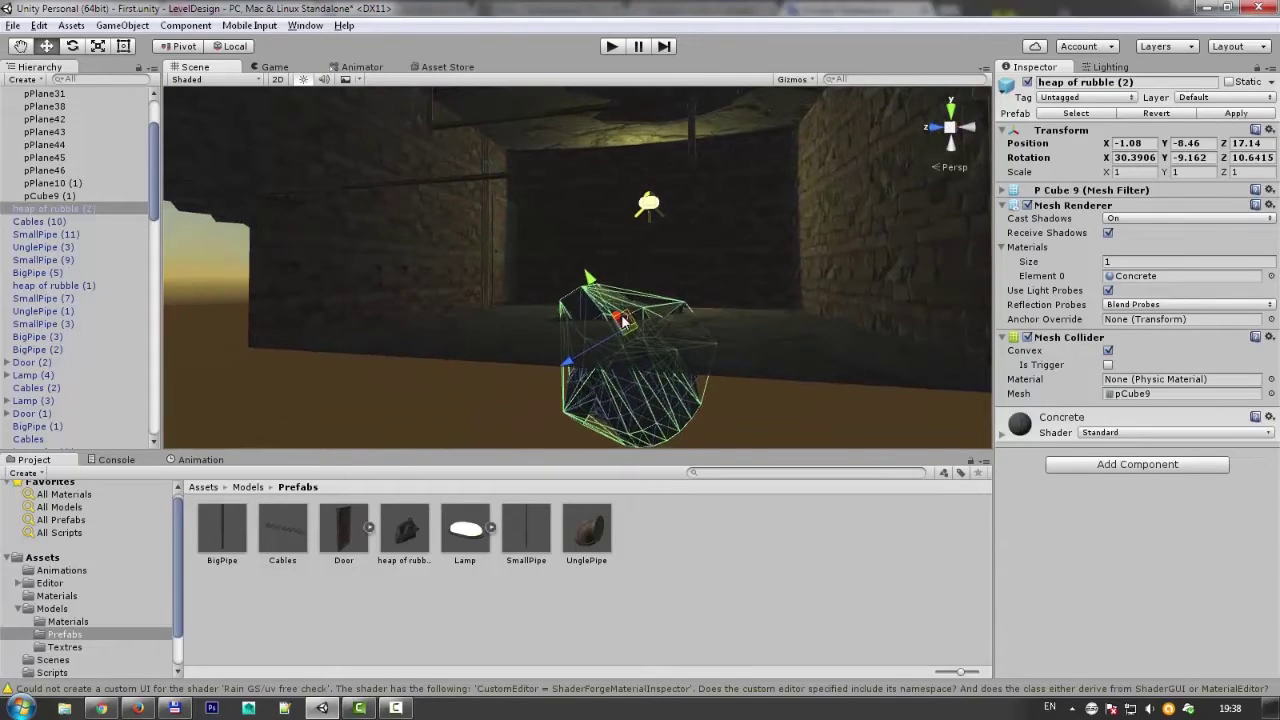
{"action": "left_click_drag", "start_coordinate": [527, 410], "coordinate": [600, 340]}
{"action": "left_click_drag", "start_coordinate": [600, 340], "coordinate": [473, 311], "text": "alt"}
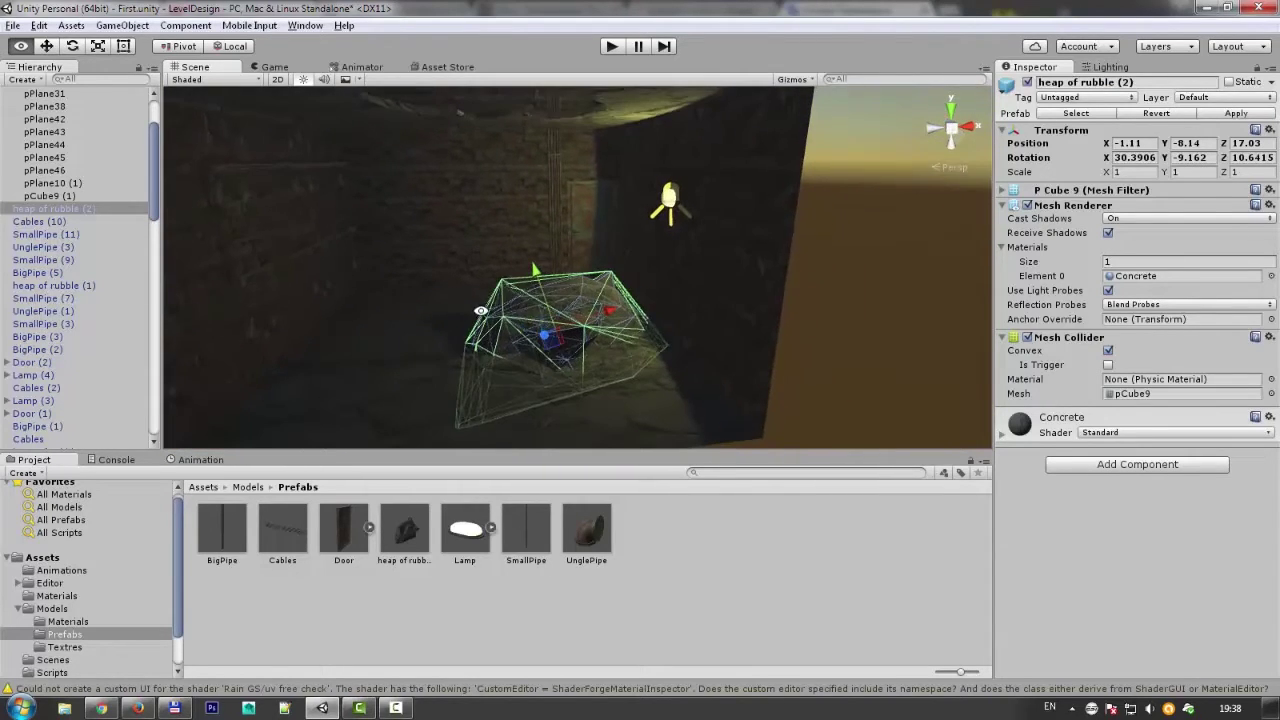
{"action": "mouse_move", "coordinate": [562, 342]}
{"action": "left_mouse_down"}
{"action": "mouse_move", "coordinate": [537, 345]}
{"action": "mouse_move", "coordinate": [561, 355]}
{"action": "left_mouse_up"}
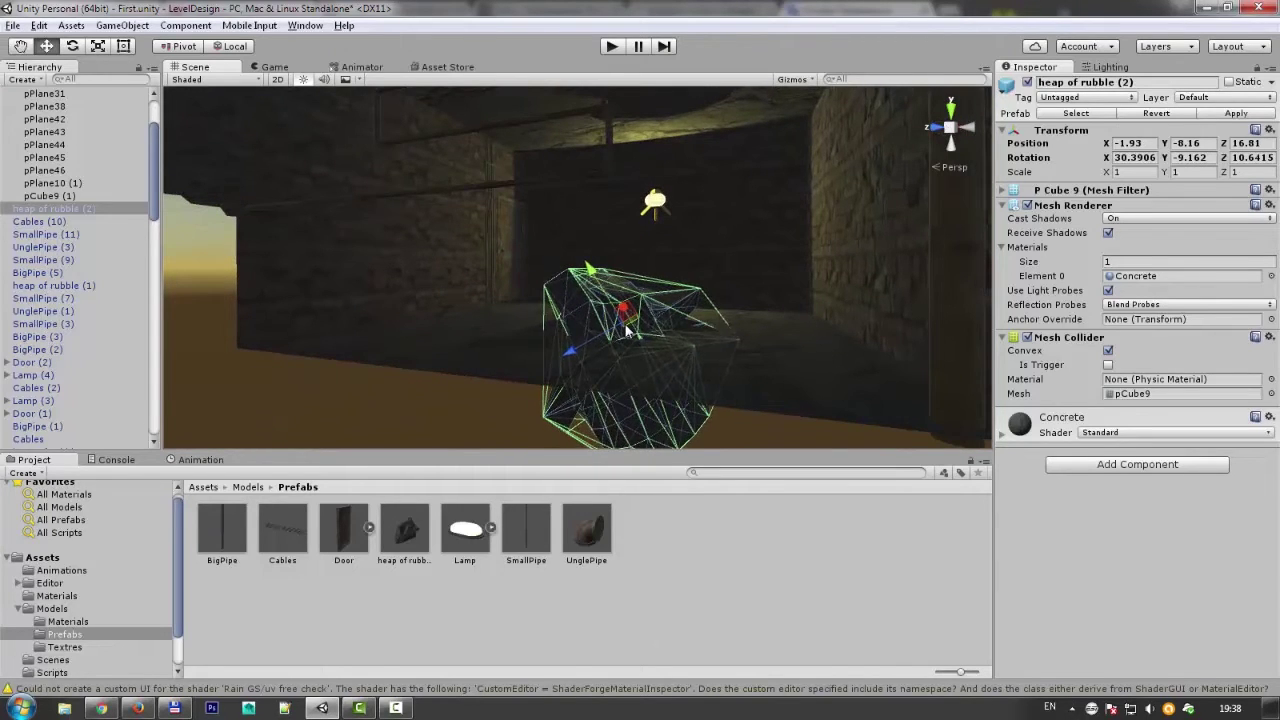
{"action": "left_click", "coordinate": [630, 330]}
{"action": "mouse_move", "coordinate": [630, 330]}
{"action": "left_mouse_down", "text": "alt"}
{"action": "mouse_move", "coordinate": [455, 222]}
{"action": "mouse_move", "coordinate": [394, 278]}
{"action": "mouse_move", "coordinate": [688, 263]}
{"action": "left_mouse_up", "text": "alt"}
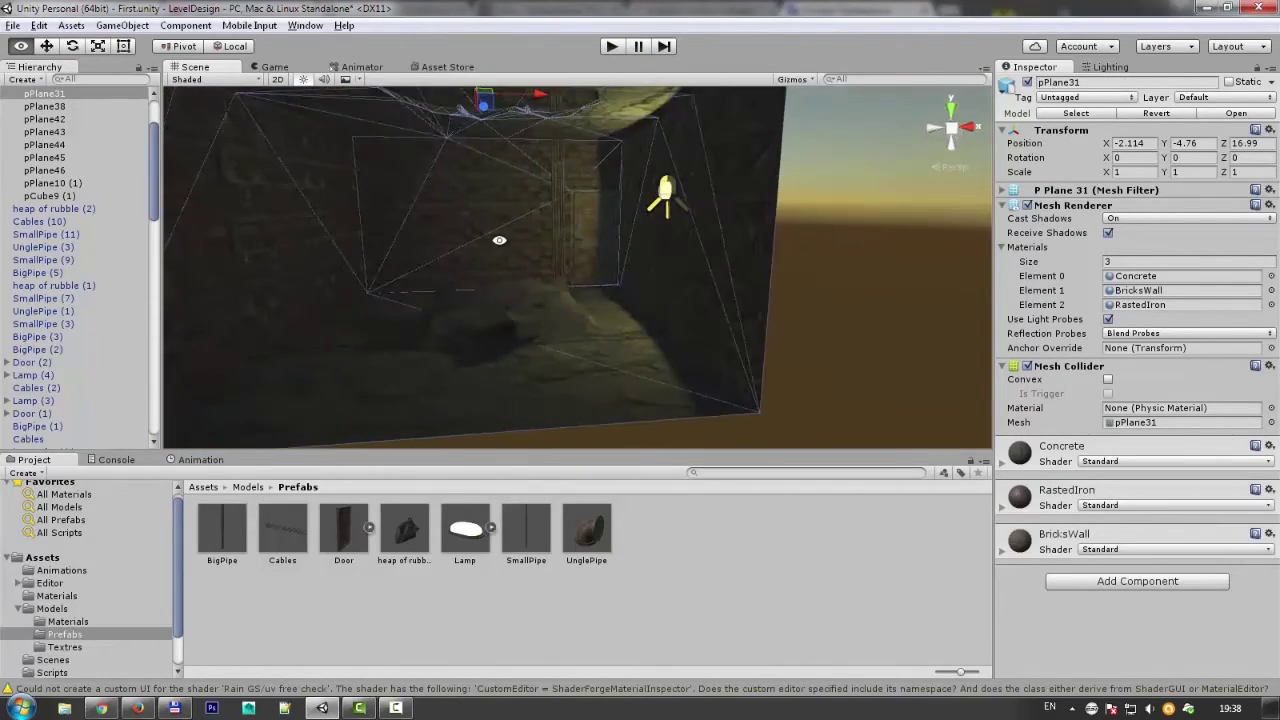
{"action": "left_click_drag", "start_coordinate": [688, 263], "coordinate": [834, 277], "text": "alt"}
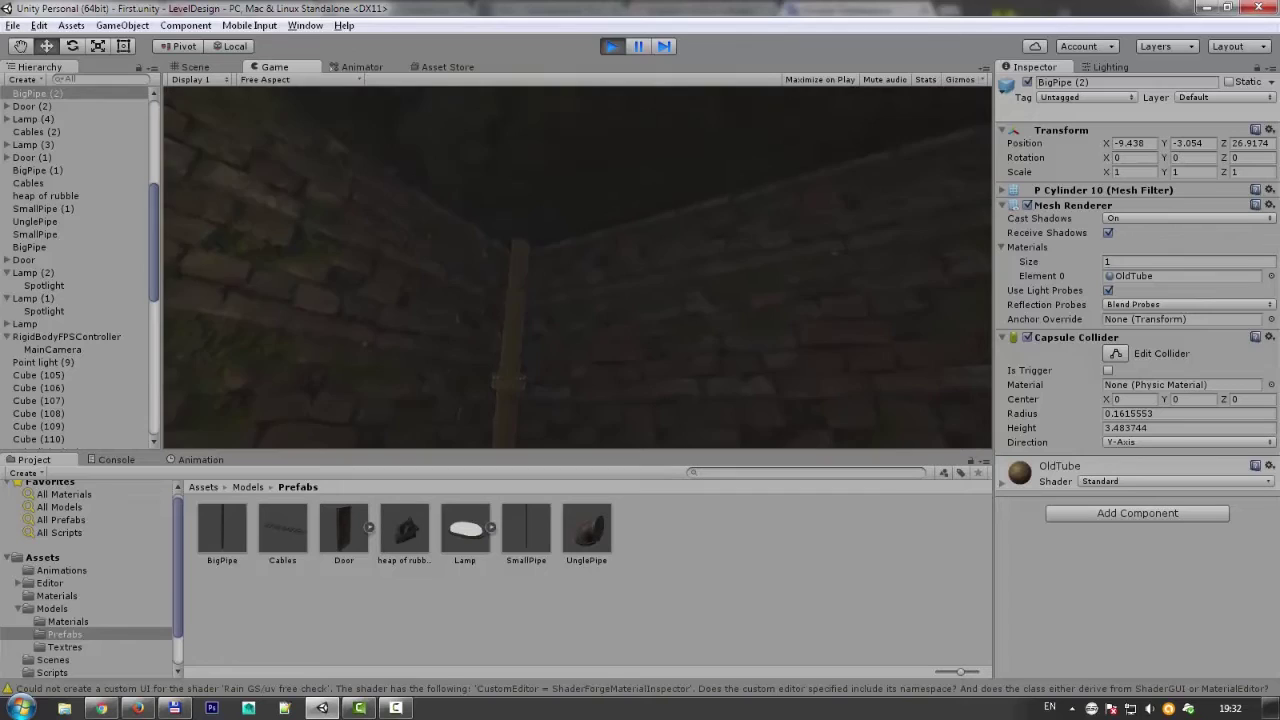
Stop play mode and raise the copied BigPipe (6) up the wall to Y -3.048.
{"action": "left_click", "coordinate": [611, 46]}
{"action": "mouse_move", "coordinate": [612, 156]}
{"action": "right_mouse_down"}
{"action": "mouse_move", "coordinate": [474, 300]}
{"action": "mouse_move", "coordinate": [591, 316]}
{"action": "mouse_move", "coordinate": [541, 245]}
{"action": "right_mouse_up"}
{"action": "left_click", "coordinate": [541, 245]}
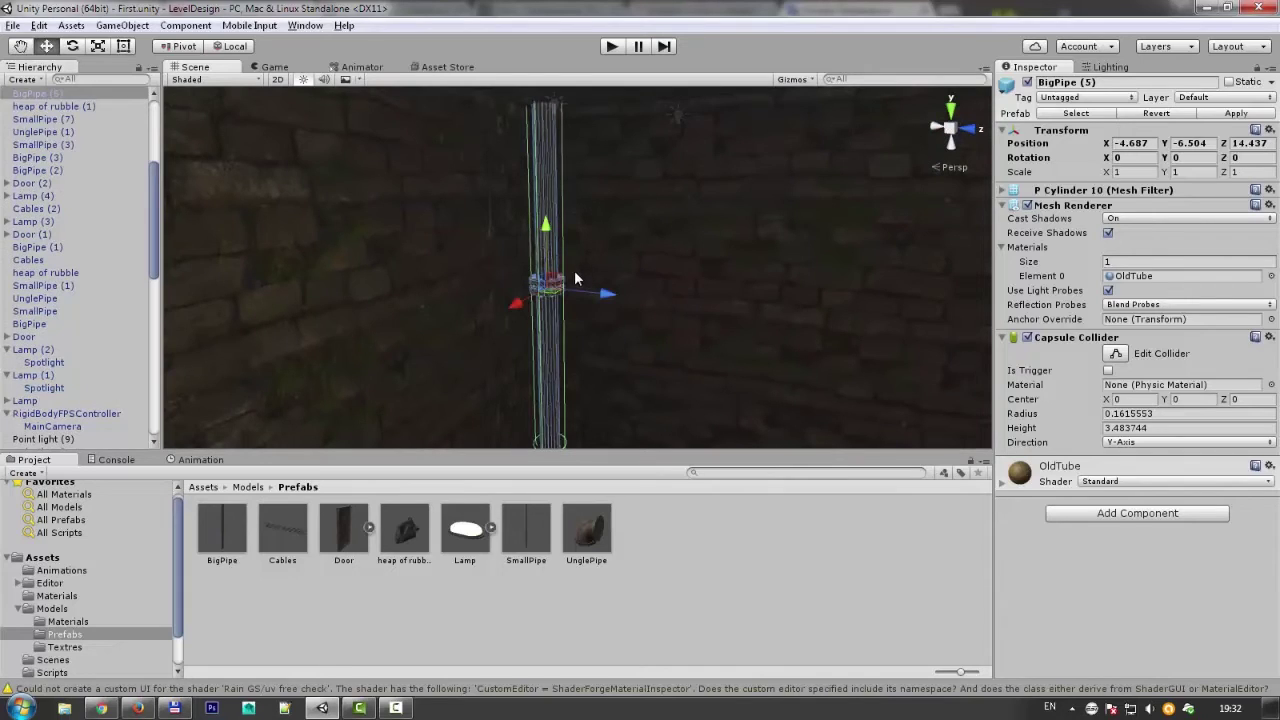
{"action": "left_click_drag", "start_coordinate": [548, 234], "coordinate": [546, 314]}
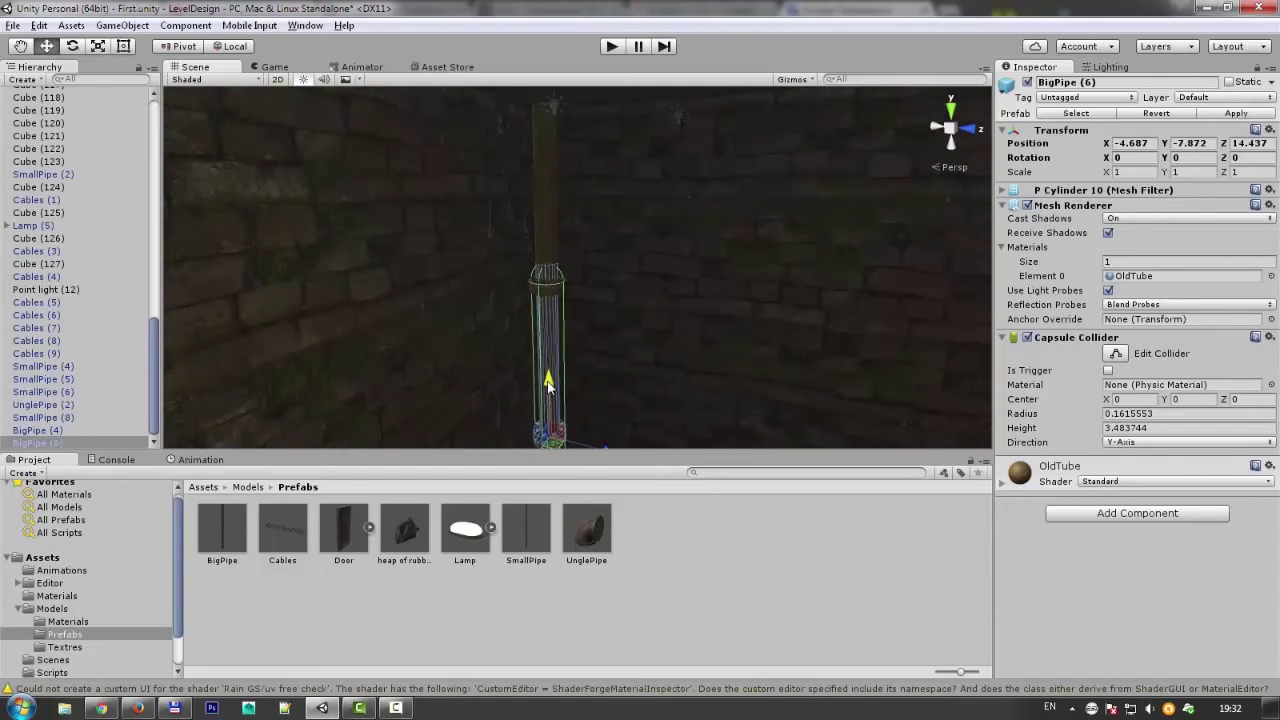
{"action": "left_click_drag", "start_coordinate": [552, 449], "coordinate": [555, 105]}
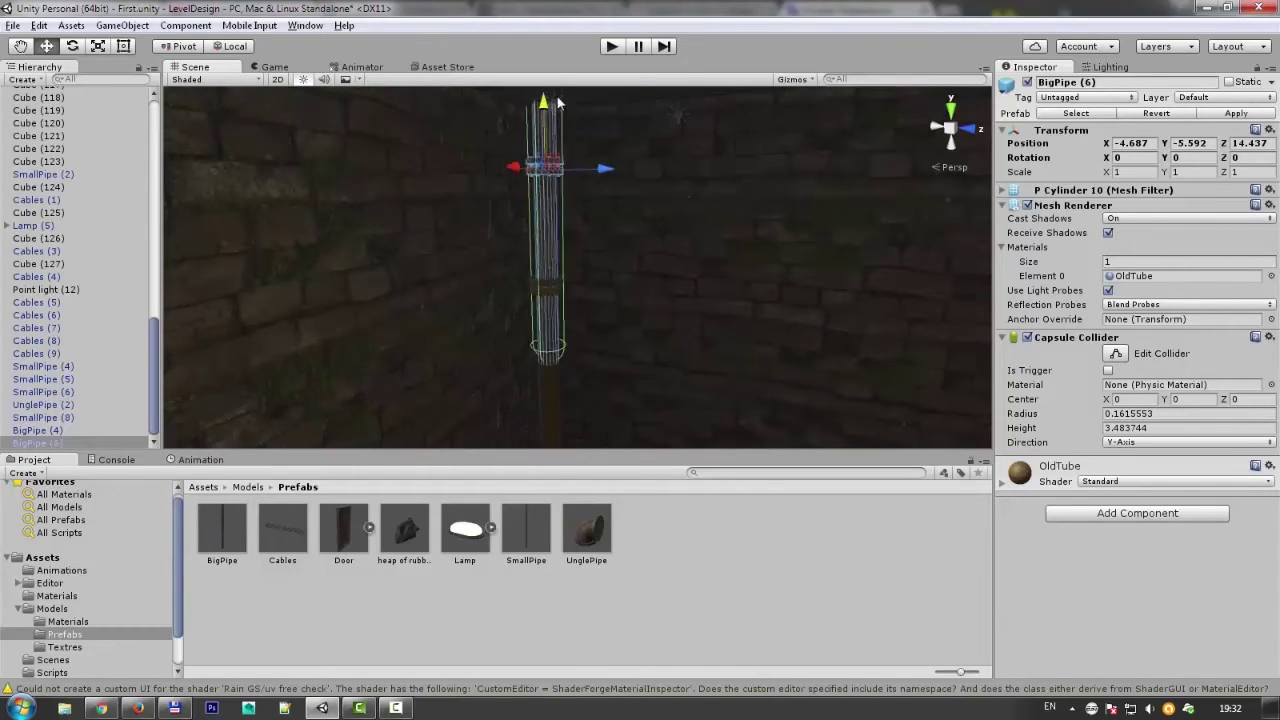
{"action": "right_click_drag", "start_coordinate": [634, 308], "coordinate": [525, 296]}
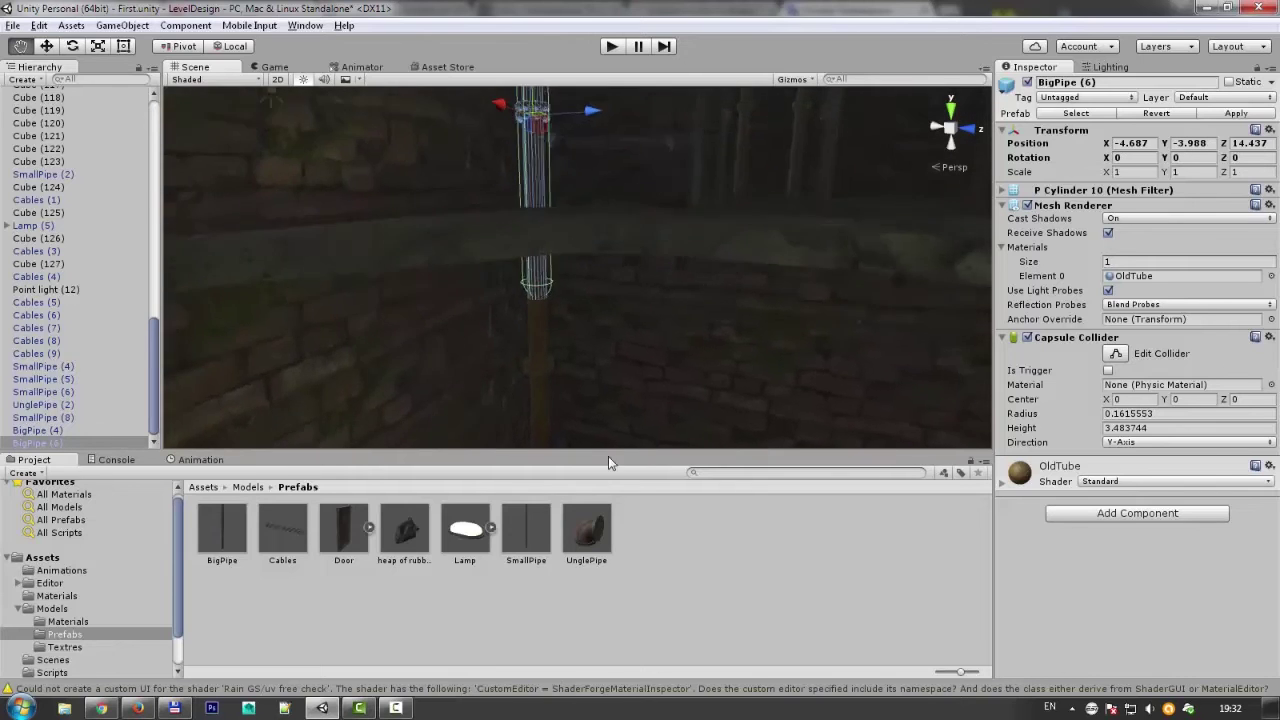
{"action": "left_click_drag", "start_coordinate": [507, 133], "coordinate": [508, 131]}
Face the brick wall pPlane31 and lay SmallPipe (9) horizontally against it.
{"action": "left_click", "coordinate": [598, 409]}
{"action": "mouse_move", "coordinate": [600, 277]}
{"action": "right_mouse_down"}
{"action": "mouse_move", "coordinate": [521, 153]}
{"action": "mouse_move", "coordinate": [647, 119]}
{"action": "mouse_move", "coordinate": [670, 355]}
{"action": "mouse_move", "coordinate": [517, 329]}
{"action": "mouse_move", "coordinate": [558, 164]}
{"action": "right_mouse_up"}
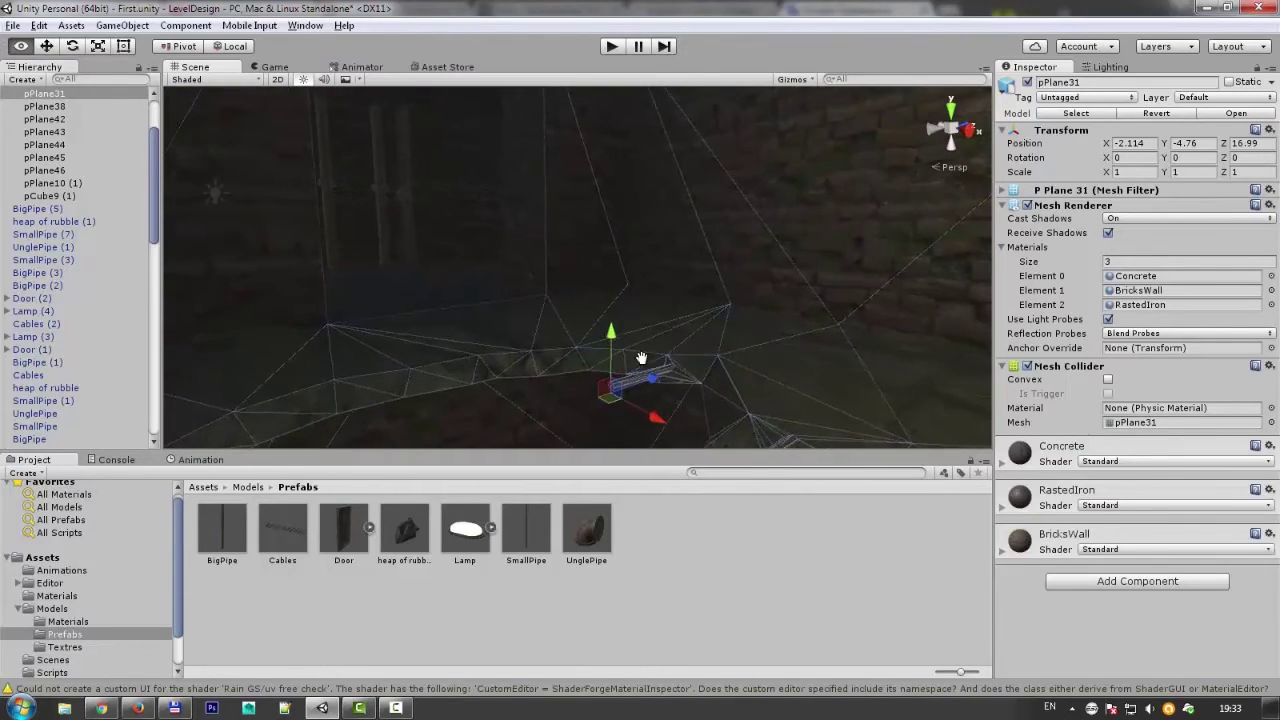
{"action": "mouse_move", "coordinate": [558, 164]}
{"action": "right_mouse_down"}
{"action": "mouse_move", "coordinate": [571, 245]}
{"action": "mouse_move", "coordinate": [412, 310]}
{"action": "mouse_move", "coordinate": [469, 297]}
{"action": "right_mouse_up"}
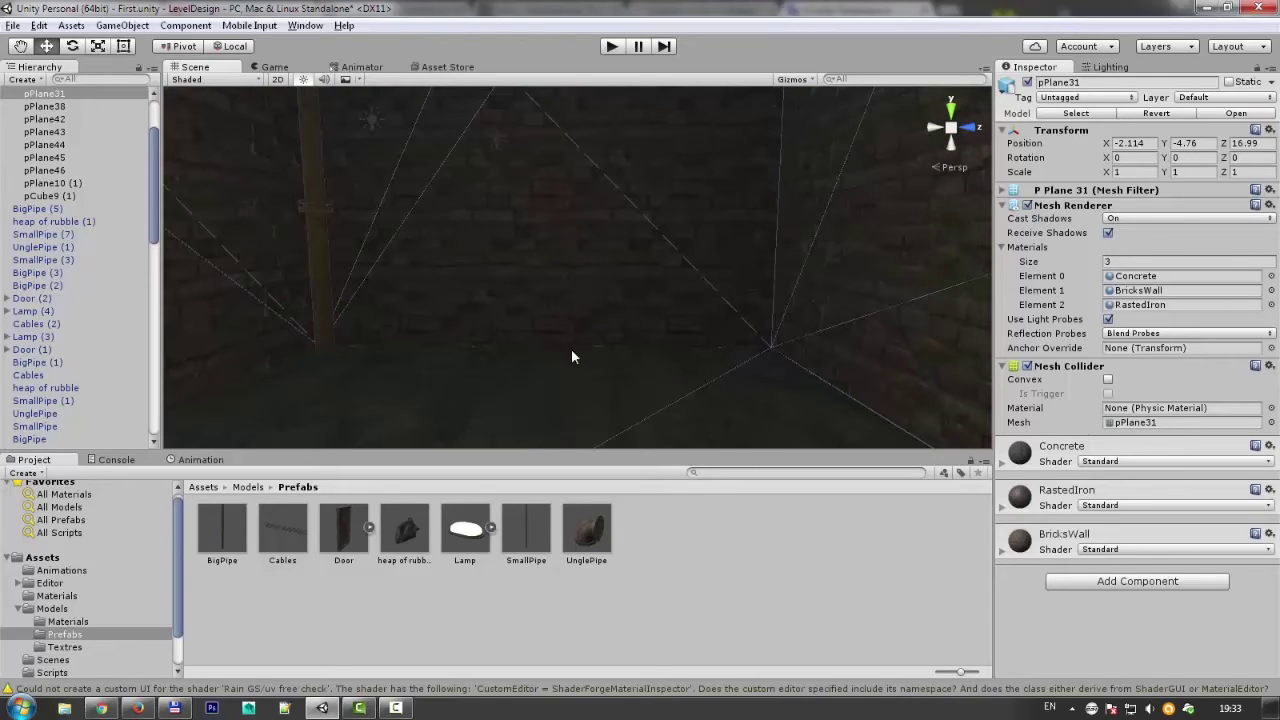
{"action": "right_click_drag", "start_coordinate": [680, 297], "coordinate": [682, 244]}
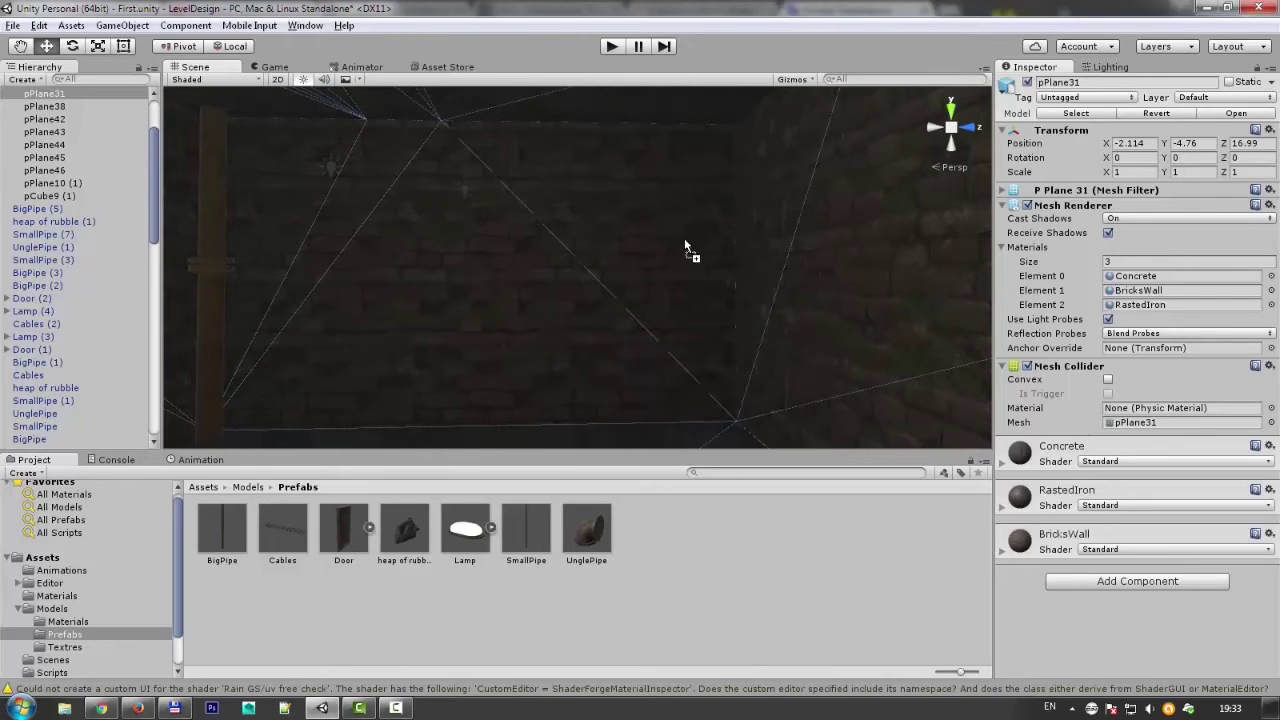
{"action": "left_click_drag", "start_coordinate": [684, 258], "coordinate": [651, 269]}
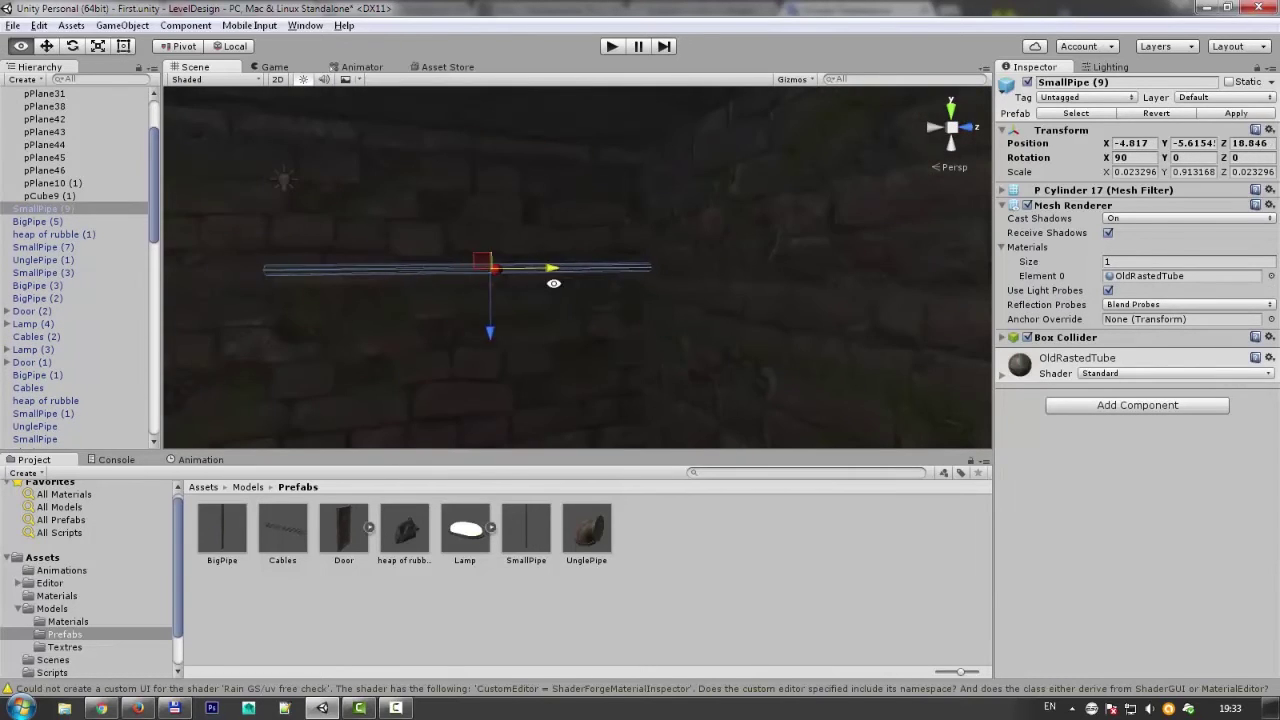
Add a second SmallPipe and an UnglePipe elbow at its end with X rotation 0.
{"action": "right_click_drag", "start_coordinate": [568, 276], "coordinate": [600, 280]}
{"action": "left_click_drag", "start_coordinate": [526, 528], "coordinate": [473, 268]}
{"action": "mouse_move", "coordinate": [473, 268]}
{"action": "right_mouse_down"}
{"action": "mouse_move", "coordinate": [910, 415]}
{"action": "mouse_move", "coordinate": [663, 312]}
{"action": "right_mouse_up"}
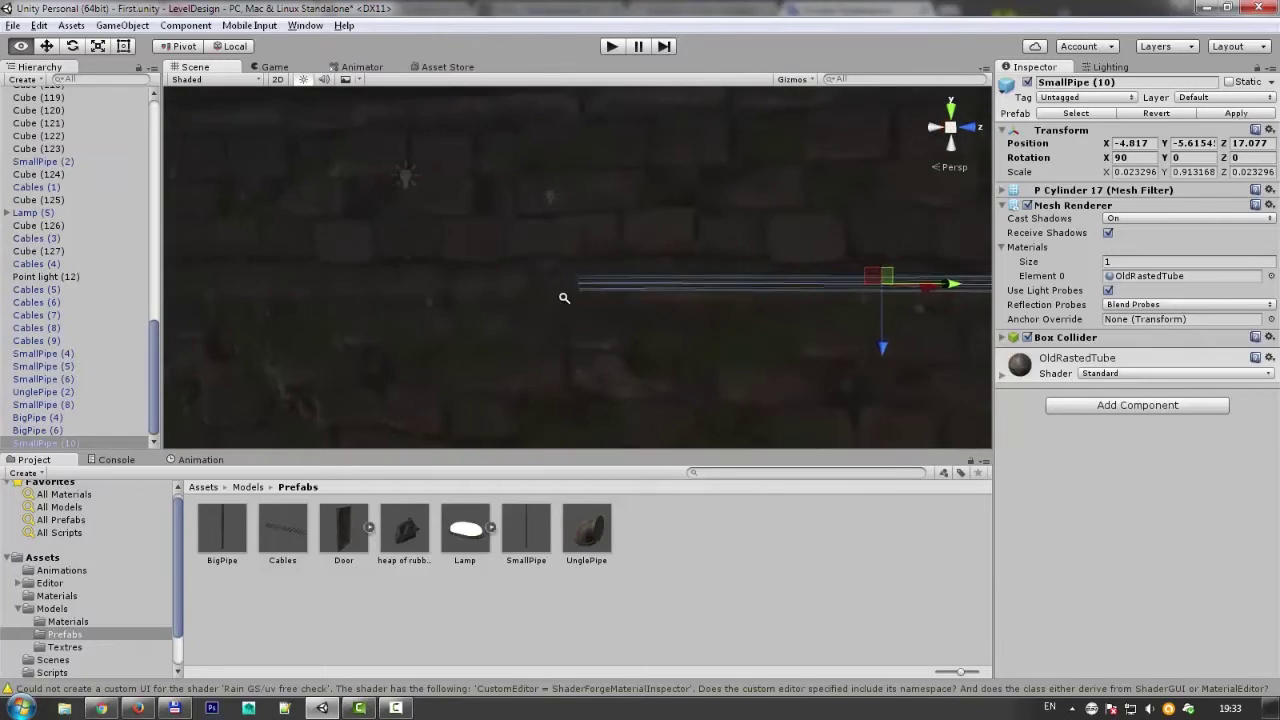
{"action": "right_click_drag", "start_coordinate": [663, 312], "coordinate": [543, 329]}
{"action": "left_click_drag", "start_coordinate": [586, 530], "coordinate": [567, 361]}
{"action": "type", "text": "f"}
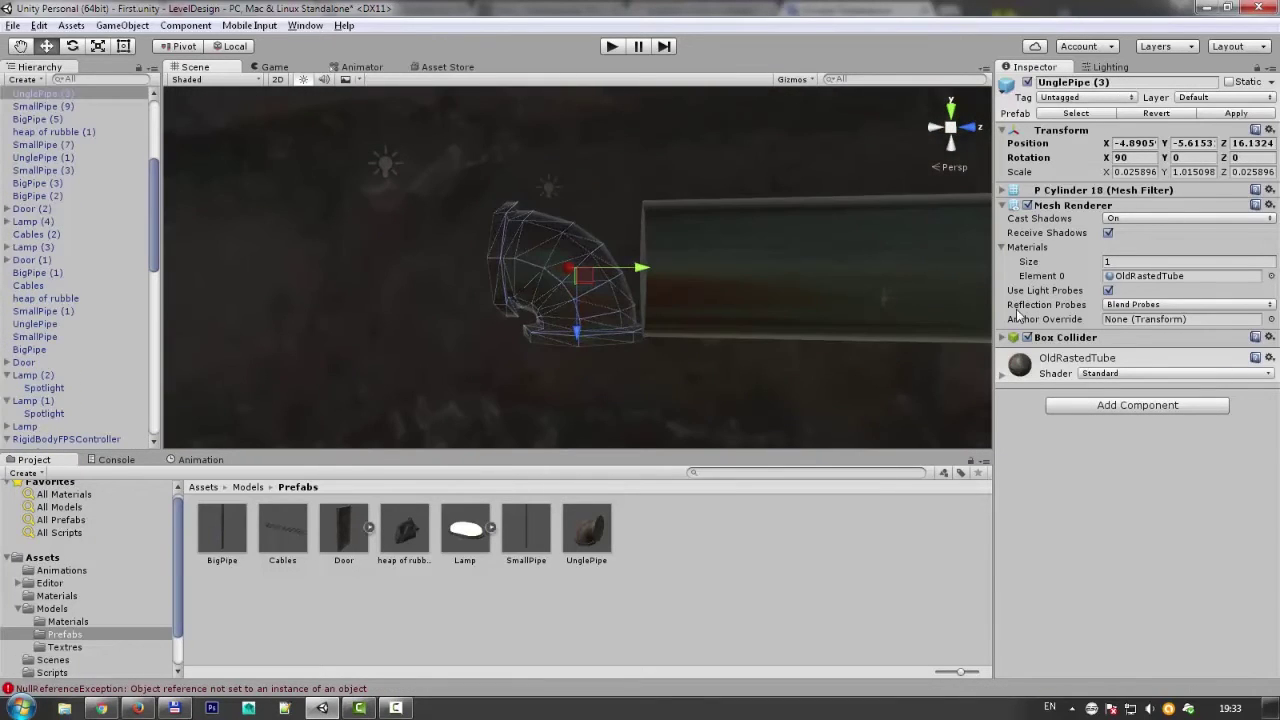
{"action": "type", "text": "0"}
{"action": "right_click_drag", "start_coordinate": [806, 273], "coordinate": [436, 275]}
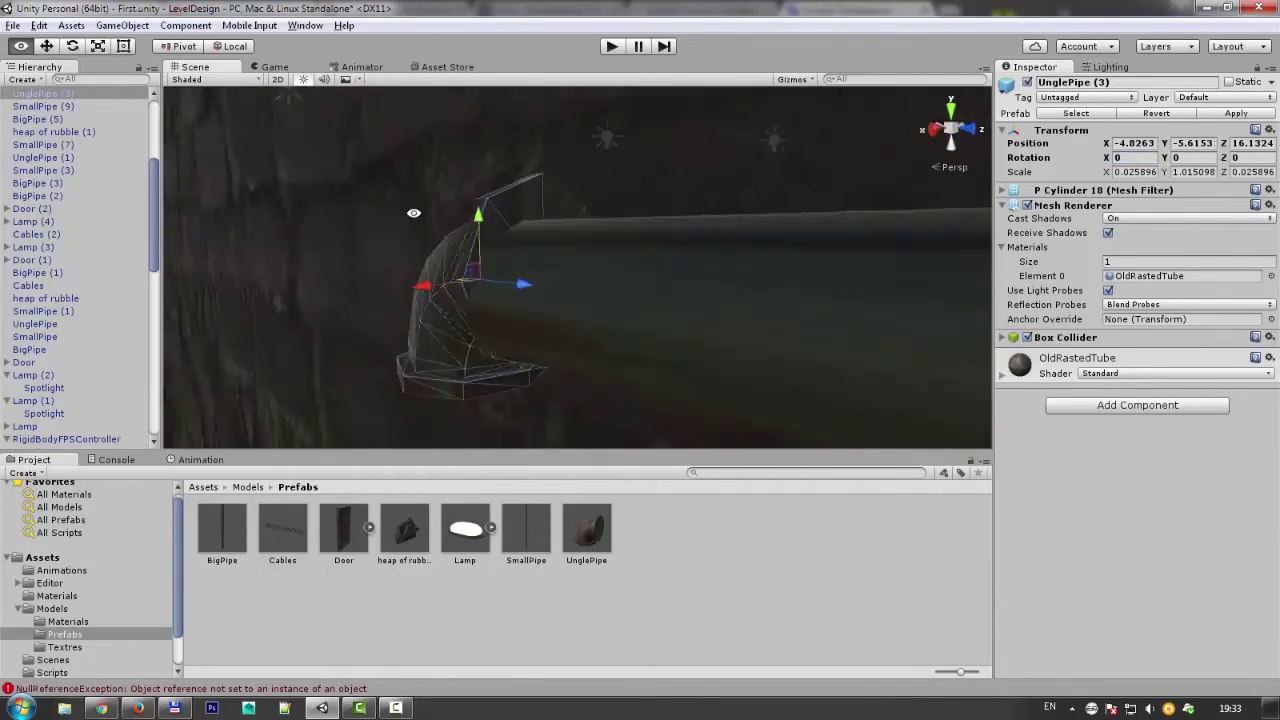
{"action": "left_click_drag", "start_coordinate": [455, 260], "coordinate": [699, 287], "text": "alt"}
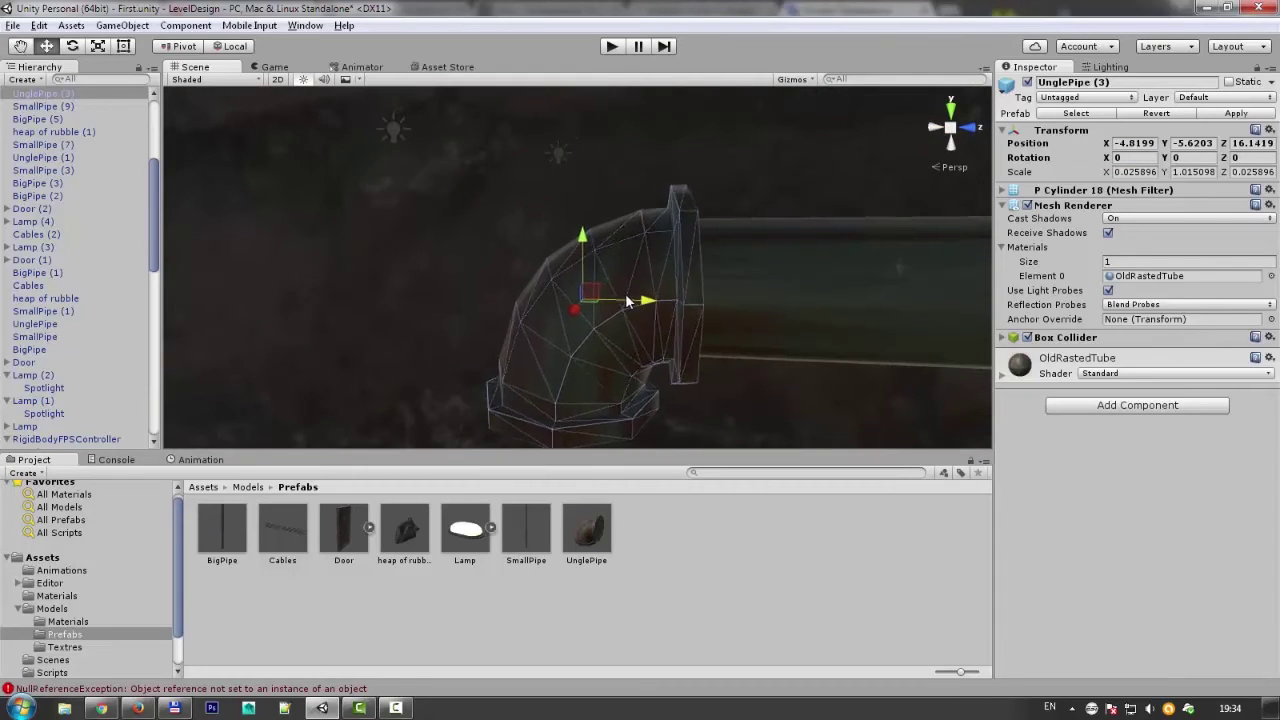
{"action": "left_click", "coordinate": [116, 459]}
{"action": "left_click", "coordinate": [33, 459]}
Add a vertical SmallPipe below the elbow and lower the horizontal pipe on the wall.
{"action": "left_click_drag", "start_coordinate": [526, 528], "coordinate": [560, 395]}
{"action": "mouse_move", "coordinate": [700, 260]}
{"action": "left_mouse_down", "text": "alt"}
{"action": "mouse_move", "coordinate": [378, 251]}
{"action": "mouse_move", "coordinate": [834, 320]}
{"action": "mouse_move", "coordinate": [707, 440]}
{"action": "left_mouse_up", "text": "alt"}
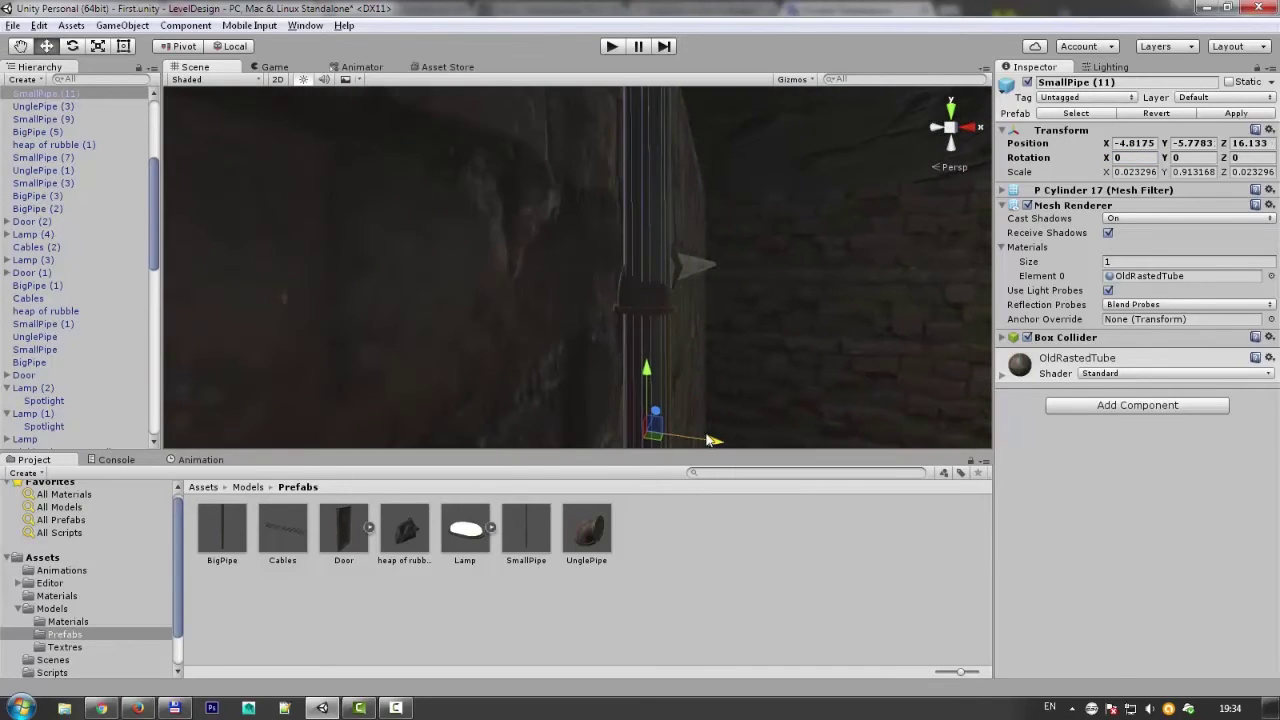
{"action": "left_click_drag", "start_coordinate": [646, 372], "coordinate": [593, 233], "text": "alt"}
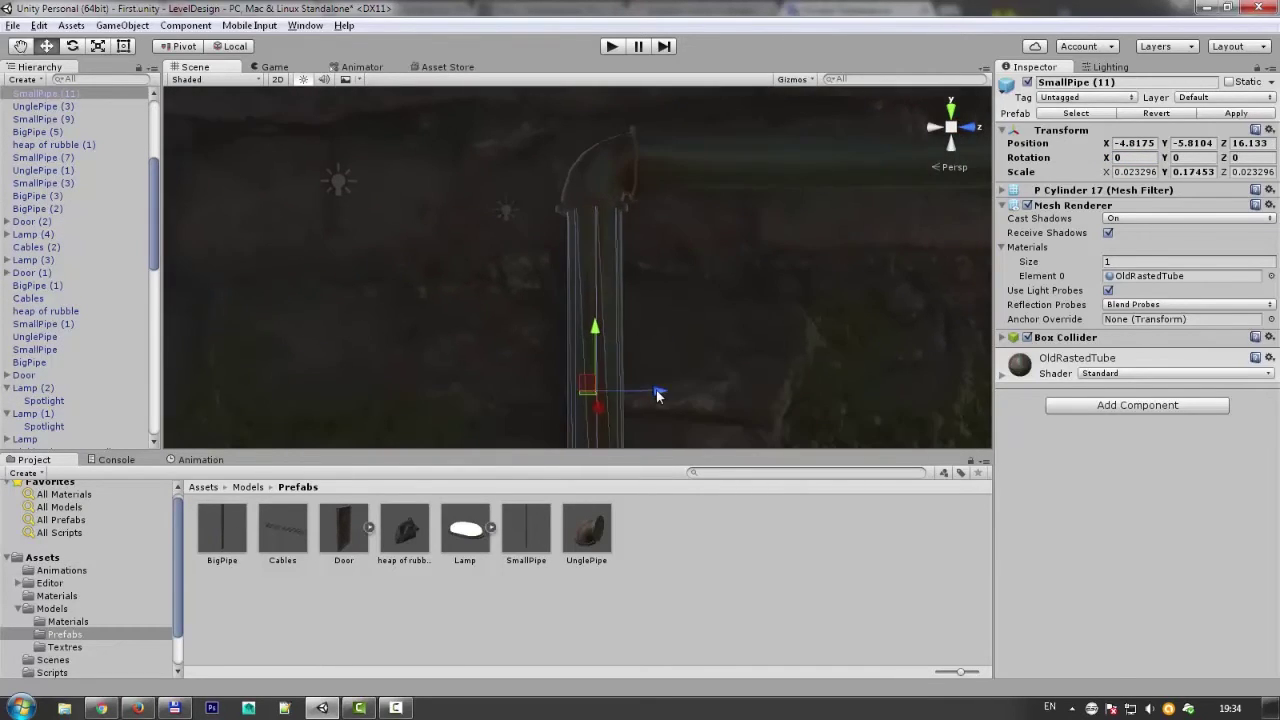
{"action": "left_click", "coordinate": [594, 230]}
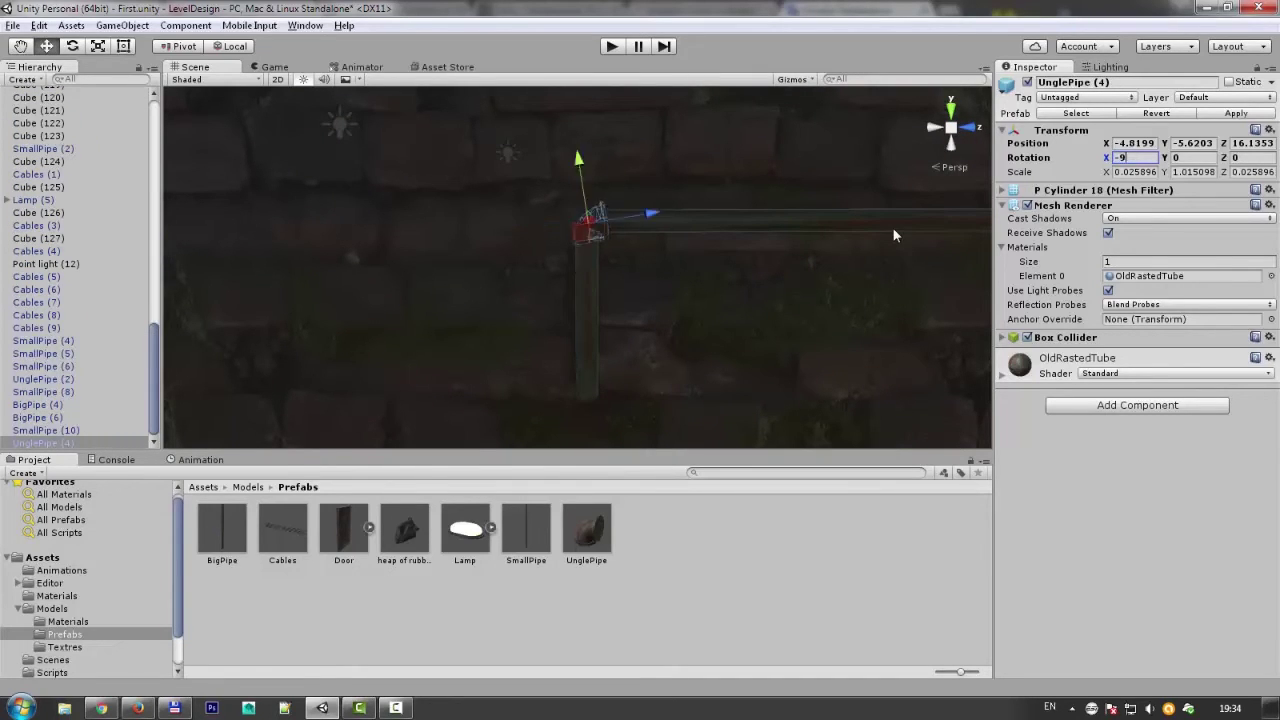
{"action": "right_click_drag", "start_coordinate": [604, 299], "coordinate": [878, 478], "text": "alt"}
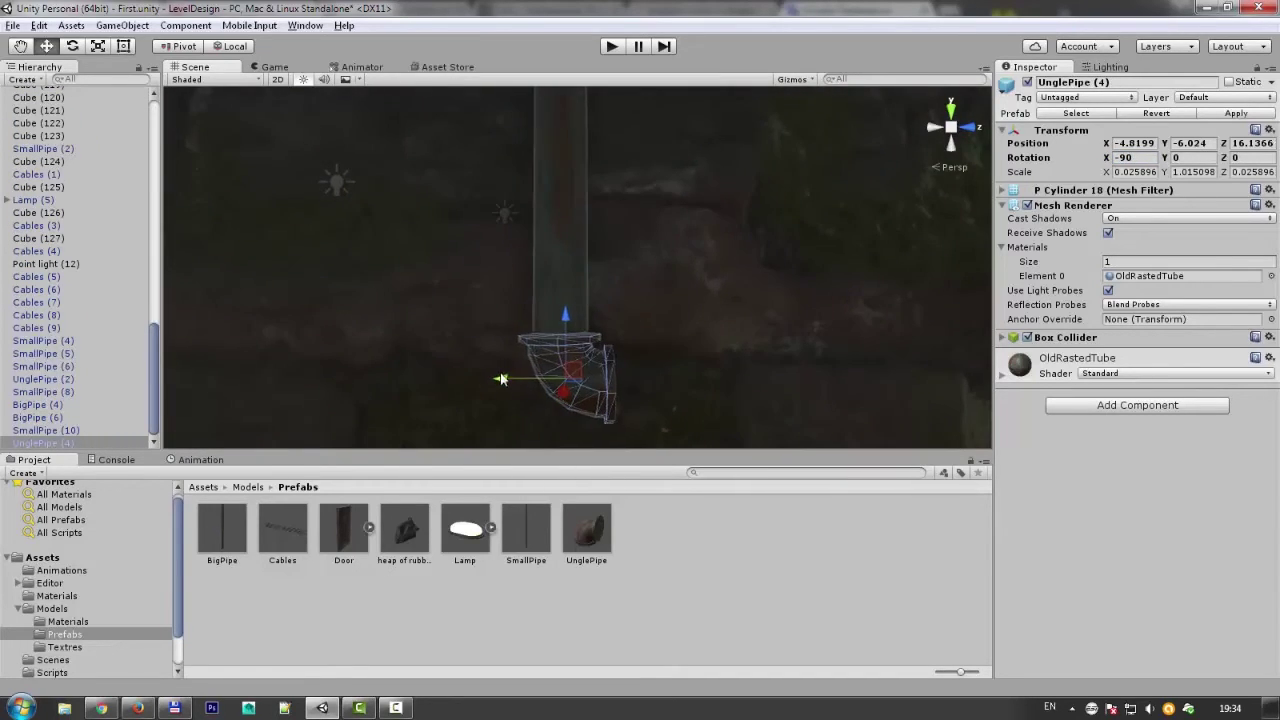
{"action": "left_click", "coordinate": [599, 228]}
{"action": "left_click_drag", "start_coordinate": [864, 281], "coordinate": [860, 433]}
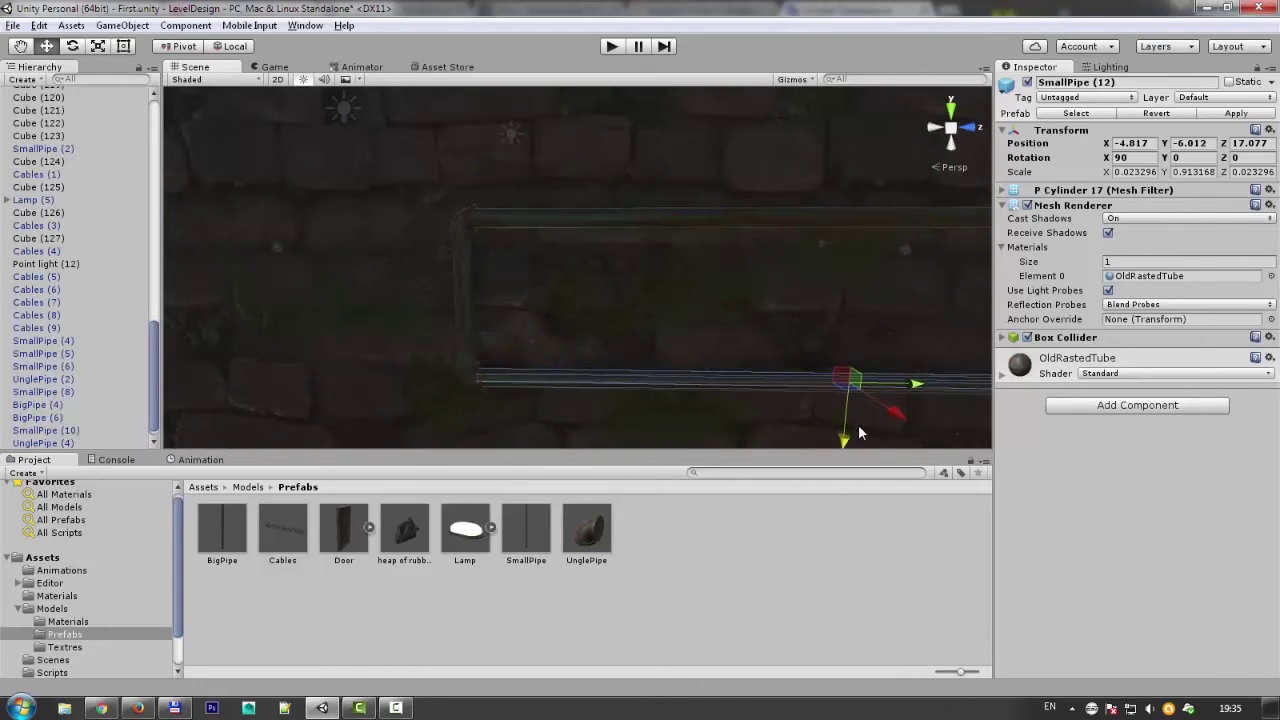
Rotate another elbow to X 90 and line it up with the pipe end.
{"action": "left_click_drag", "start_coordinate": [913, 391], "coordinate": [429, 306], "text": "alt"}
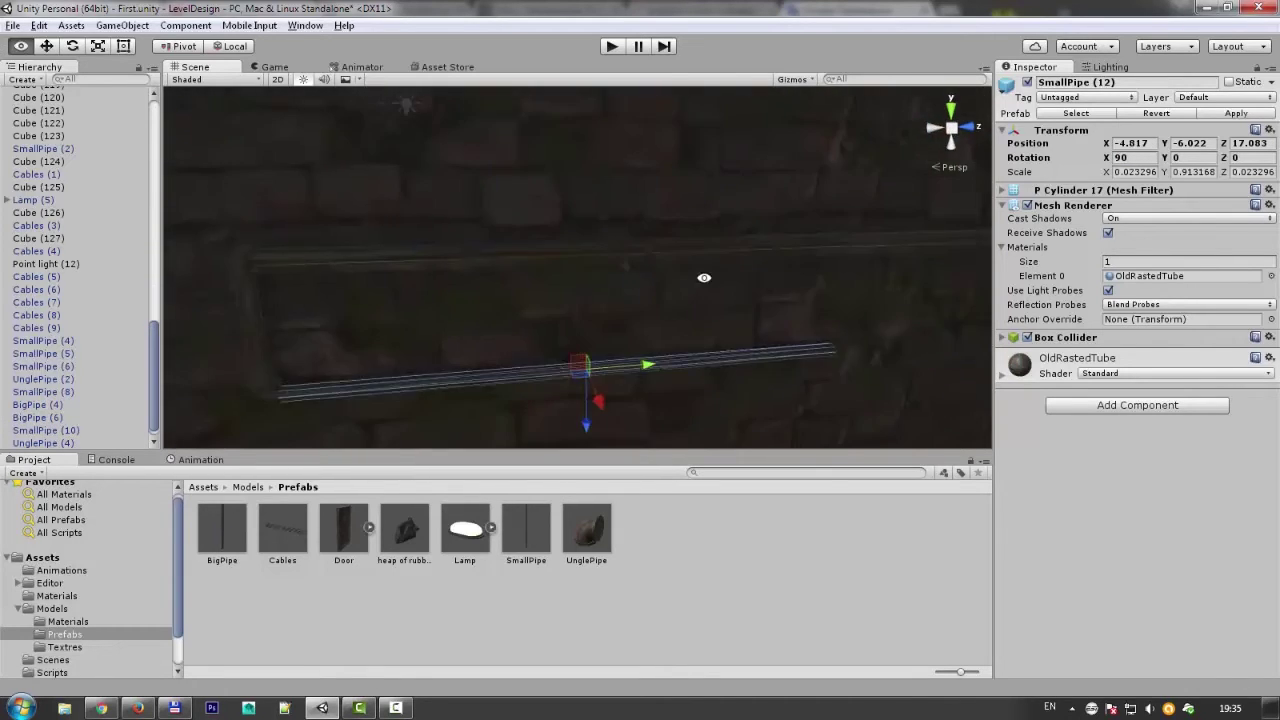
{"action": "left_click", "coordinate": [320, 308]}
{"action": "mouse_move", "coordinate": [429, 306]}
{"action": "left_mouse_down", "text": "alt"}
{"action": "mouse_move", "coordinate": [320, 308]}
{"action": "mouse_move", "coordinate": [777, 336]}
{"action": "left_mouse_up", "text": "alt"}
{"action": "left_click", "coordinate": [320, 308]}
{"action": "left_click", "coordinate": [1136, 158]}
{"action": "type", "text": "90"}
{"action": "key", "text": "Return"}
{"action": "mouse_move", "coordinate": [575, 336]}
{"action": "left_mouse_down"}
{"action": "mouse_move", "coordinate": [622, 336]}
{"action": "mouse_move", "coordinate": [306, 315]}
{"action": "left_mouse_up"}
Set the elbow's X rotation to 0, then flip it to 180 at the vertical pipe.
{"action": "left_click", "coordinate": [318, 300]}
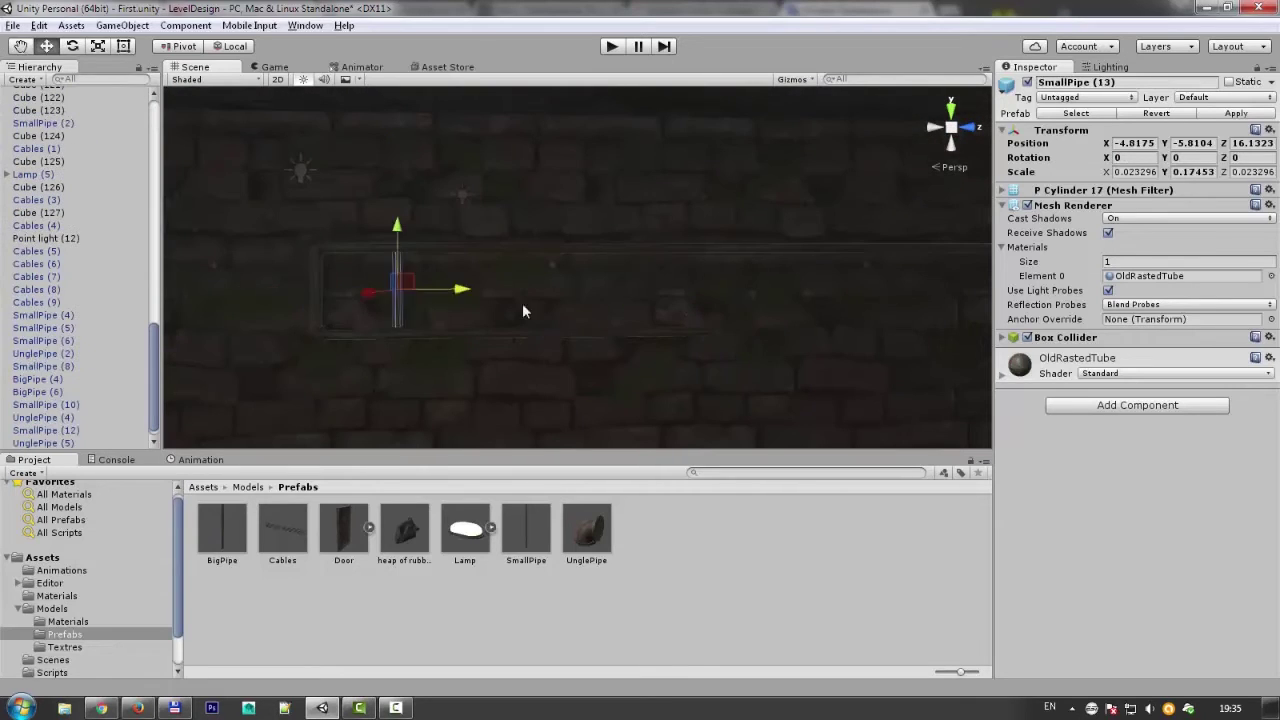
{"action": "left_click_drag", "start_coordinate": [719, 268], "coordinate": [630, 337], "text": "alt"}
{"action": "mouse_move", "coordinate": [564, 290]}
{"action": "left_mouse_down", "text": "alt"}
{"action": "mouse_move", "coordinate": [646, 369]}
{"action": "mouse_move", "coordinate": [449, 254]}
{"action": "left_mouse_up", "text": "alt"}
{"action": "left_click_drag", "start_coordinate": [355, 237], "coordinate": [433, 203], "text": "alt"}
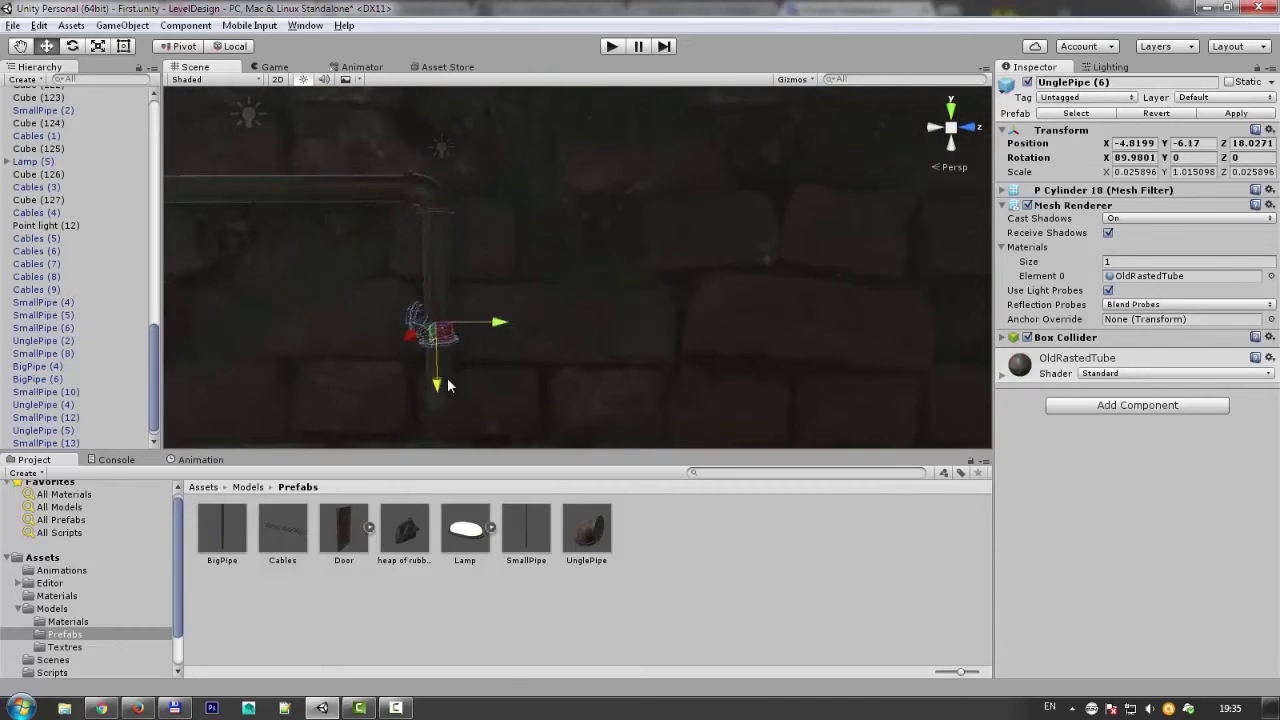
{"action": "type", "text": "0"}
{"action": "key", "text": "Return"}
{"action": "left_click_drag", "start_coordinate": [700, 220], "coordinate": [642, 179], "text": "alt"}
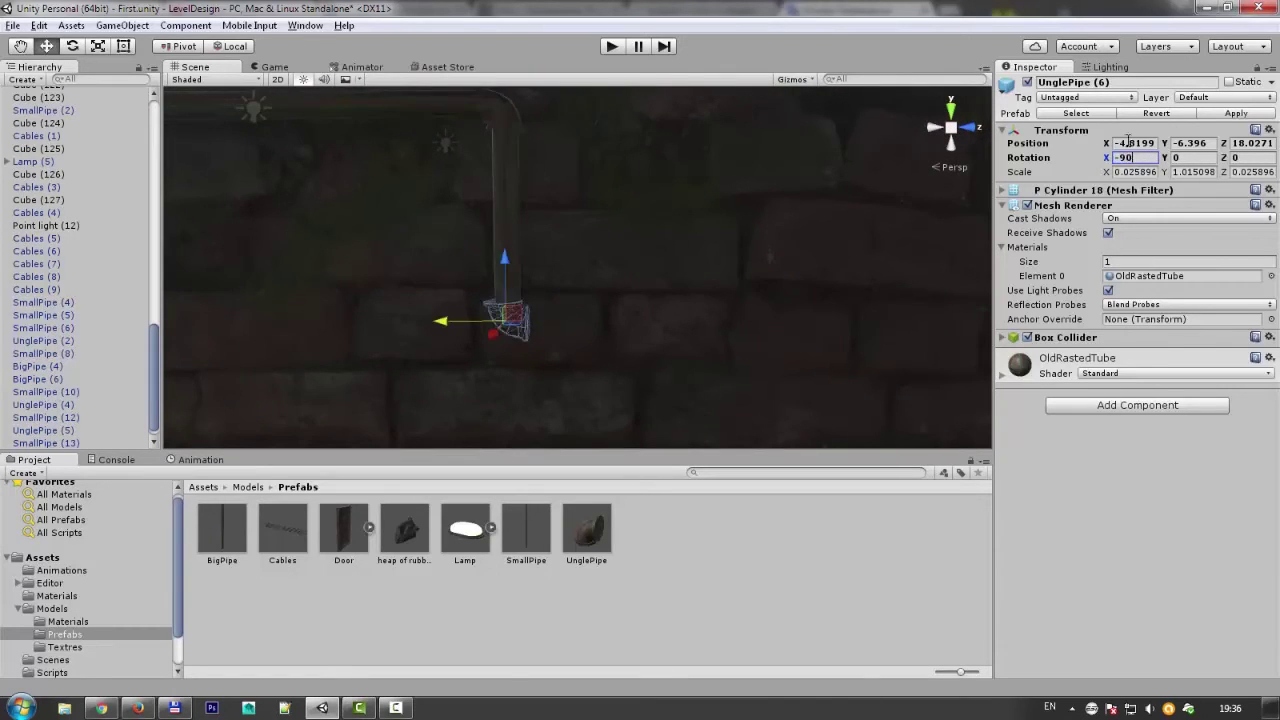
{"action": "type", "text": "180"}
{"action": "key", "text": "Return"}
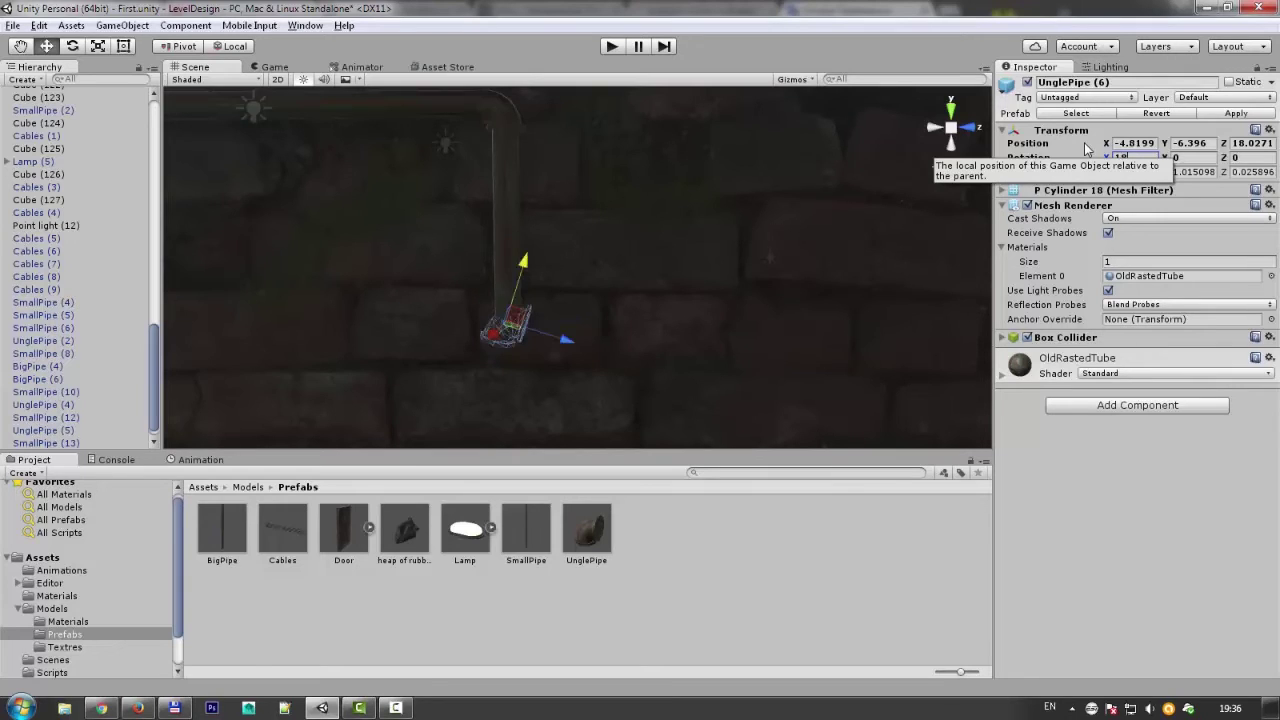
Select the elbow and small pipe pieces to check the connected run along the wall.
{"action": "scroll", "coordinate": [508, 388], "scroll_direction": "down", "scroll_amount": 3}
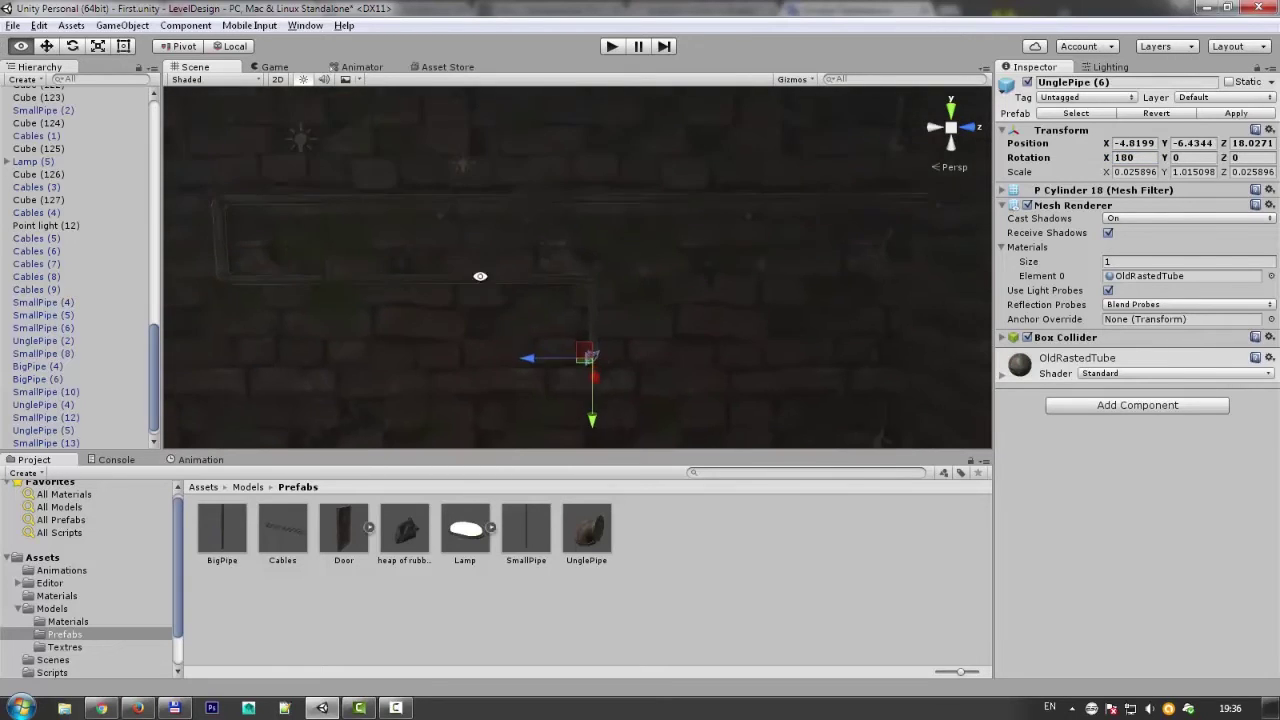
{"action": "left_click", "coordinate": [319, 199]}
{"action": "left_click", "coordinate": [222, 283], "text": "shift"}
{"action": "mouse_move", "coordinate": [492, 285]}
{"action": "left_mouse_down", "text": "alt"}
{"action": "mouse_move", "coordinate": [289, 256]}
{"action": "mouse_move", "coordinate": [400, 238]}
{"action": "left_mouse_up", "text": "alt"}
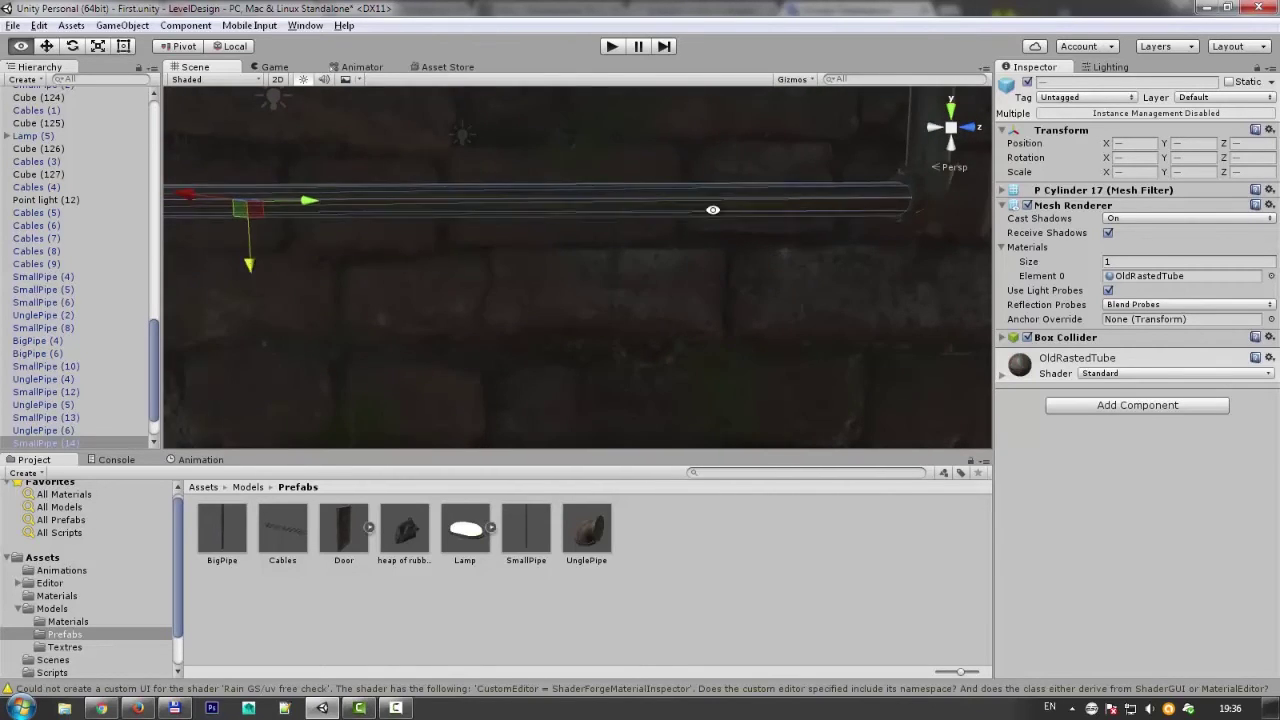
{"action": "mouse_move", "coordinate": [400, 238]}
{"action": "left_mouse_down", "text": "alt"}
{"action": "mouse_move", "coordinate": [560, 193]}
{"action": "mouse_move", "coordinate": [322, 217]}
{"action": "mouse_move", "coordinate": [532, 322]}
{"action": "mouse_move", "coordinate": [625, 285]}
{"action": "mouse_move", "coordinate": [215, 276]}
{"action": "mouse_move", "coordinate": [480, 271]}
{"action": "mouse_move", "coordinate": [414, 223]}
{"action": "left_mouse_up", "text": "alt"}
{"action": "left_click", "coordinate": [560, 193]}
{"action": "left_click", "coordinate": [530, 322]}
{"action": "left_click", "coordinate": [625, 286]}
Place Cables (10) on the corridor wall, turned to Y -90 and tilted to X -17.92.
{"action": "left_click_drag", "start_coordinate": [283, 528], "coordinate": [460, 352]}
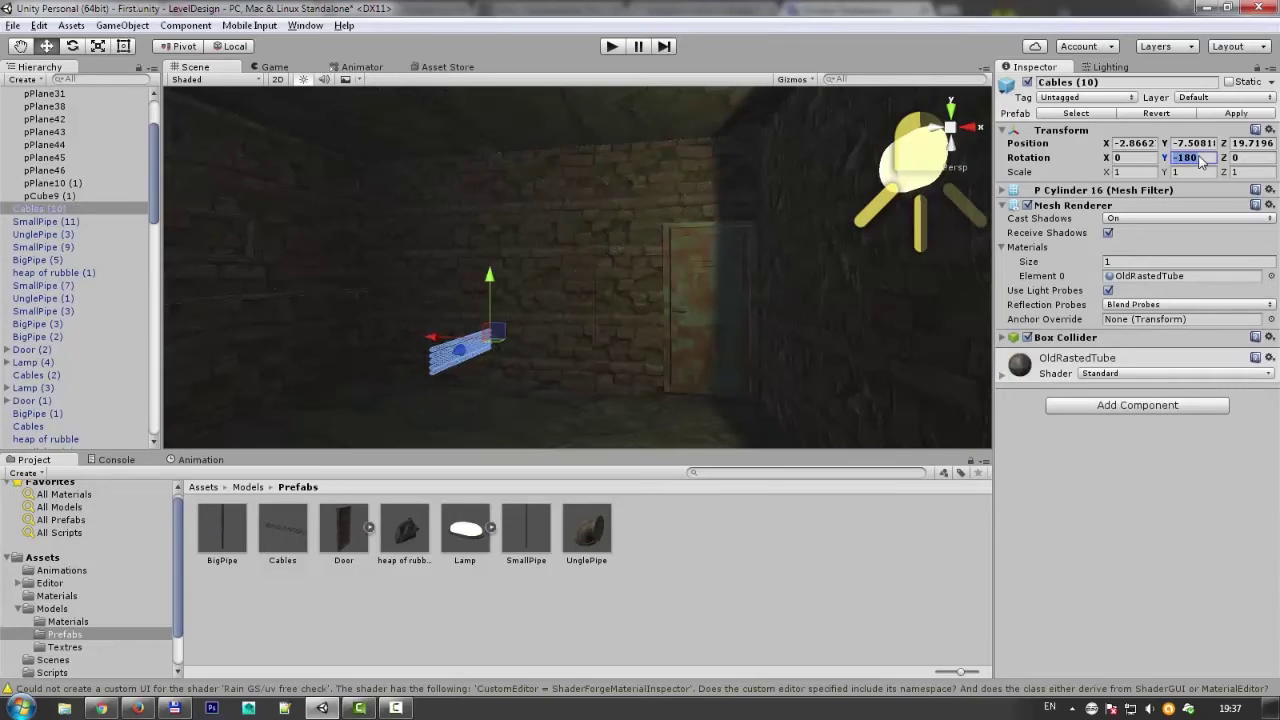
{"action": "left_click_drag", "start_coordinate": [565, 300], "coordinate": [530, 296], "text": "alt"}
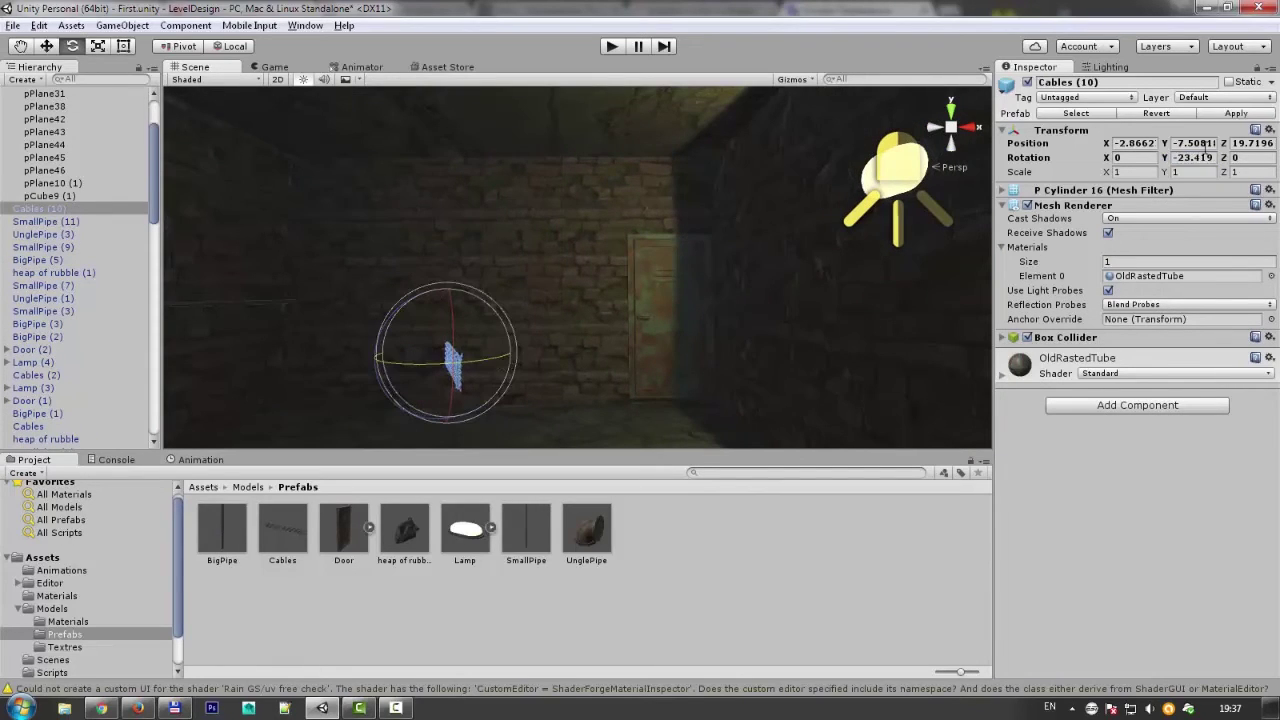
{"action": "left_click_drag", "start_coordinate": [585, 284], "coordinate": [605, 345]}
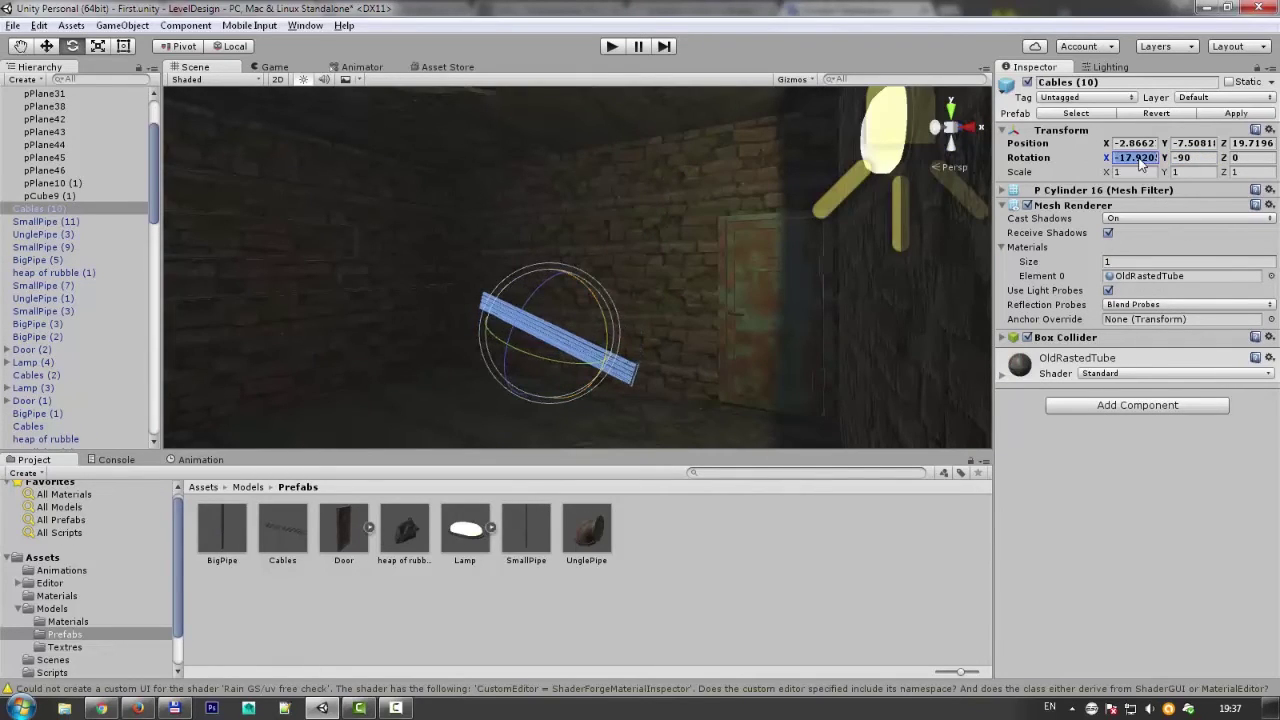